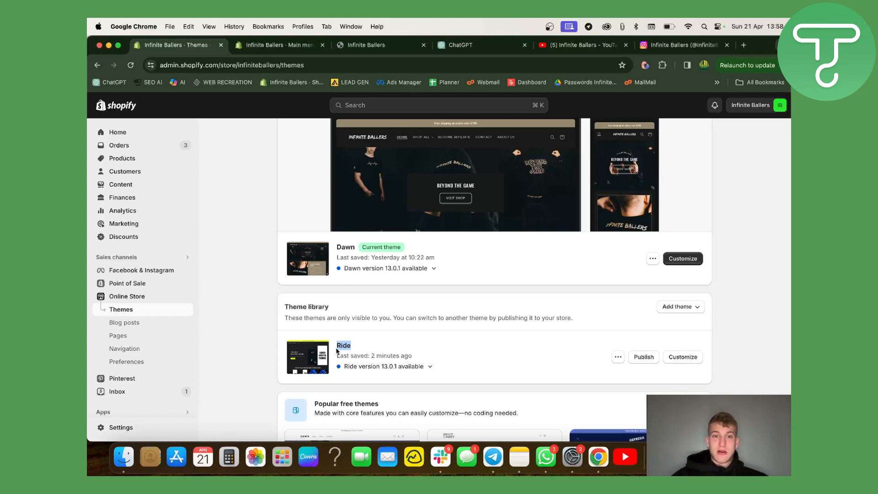
# Step: Look over the current Dawn theme and the unpublished Ride theme on the Themes page
pyautogui.click(429, 331)
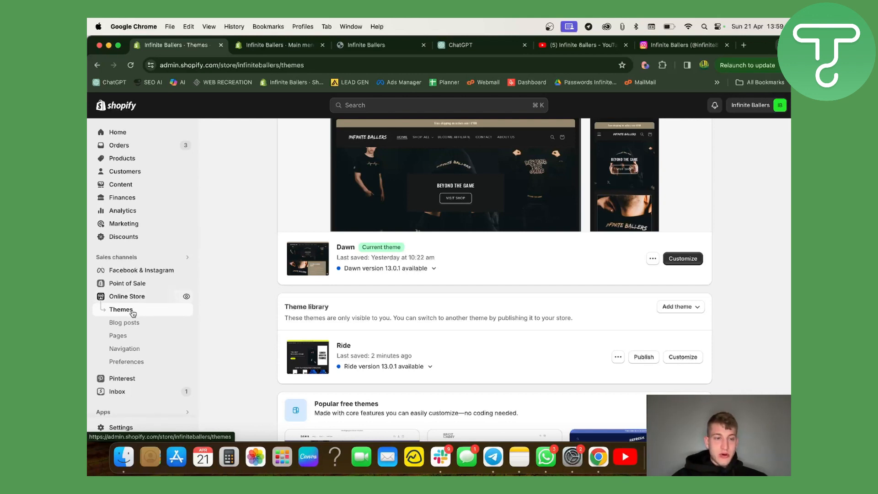
pyautogui.scroll(5, 422, 276)
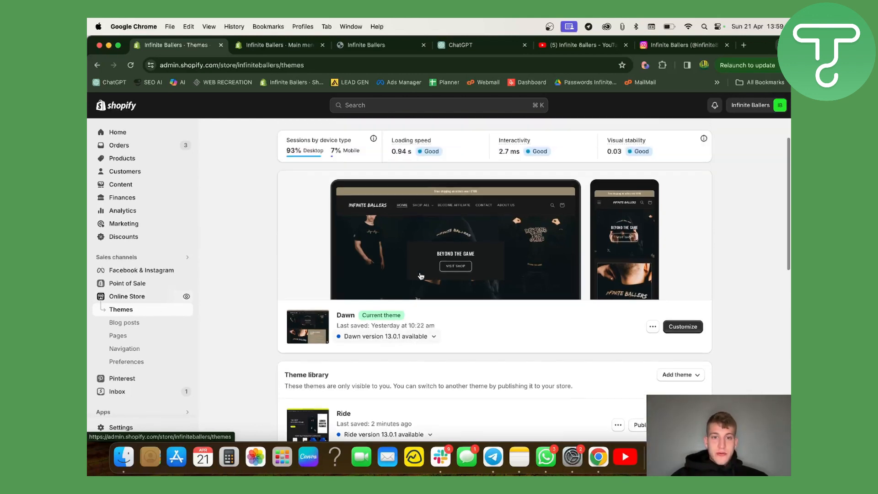
pyautogui.scroll(-5, 525, 334)
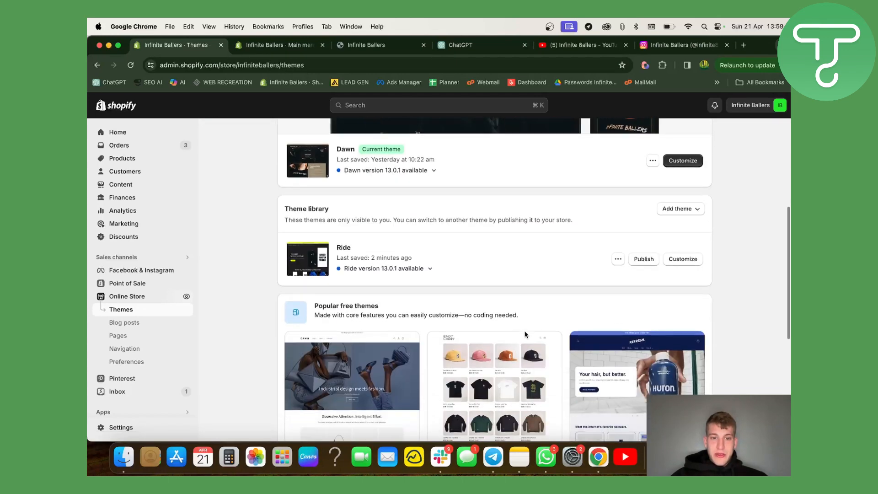
pyautogui.scroll(5, 592, 245)
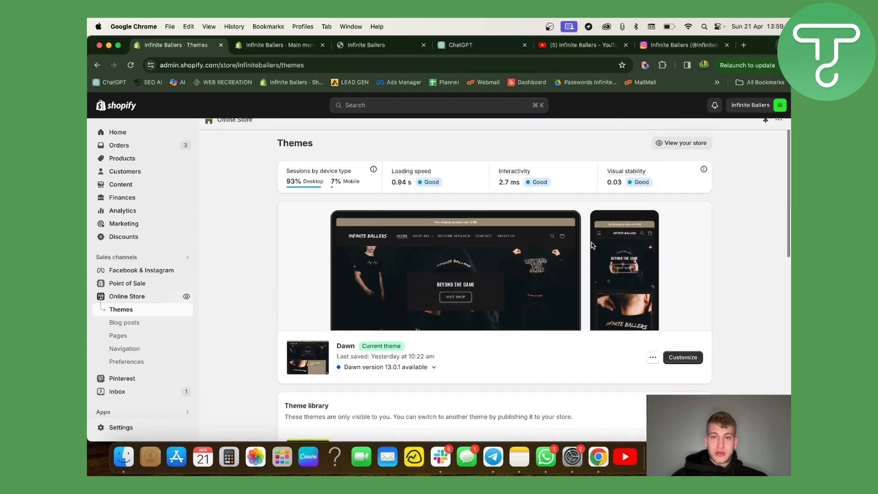
pyautogui.scroll(1, 677, 159)
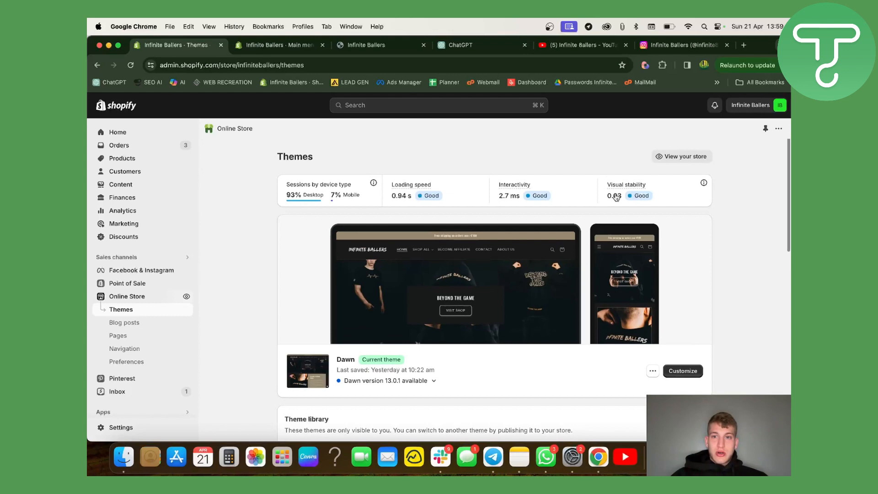
# Step: View the live store, closing the spare menu and storefront tabs, and look through its home page
pyautogui.click(670, 156)
pyautogui.click(327, 45)
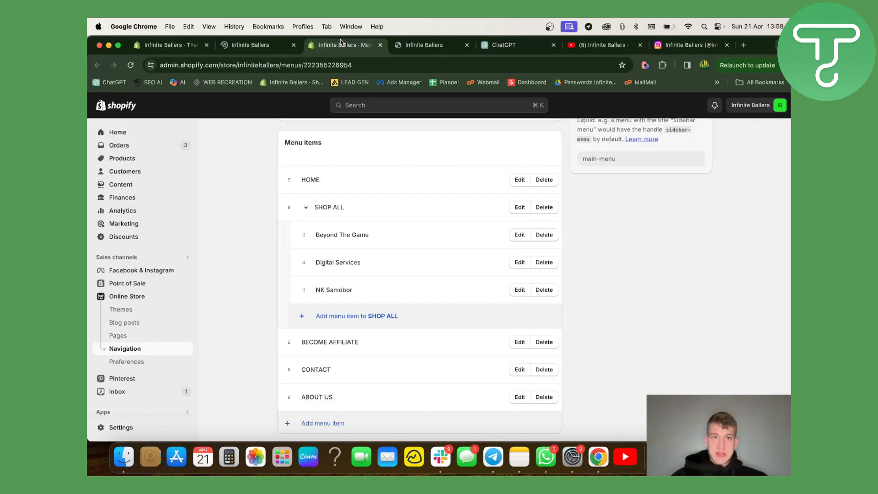
pyautogui.click(383, 46)
pyautogui.click(382, 46)
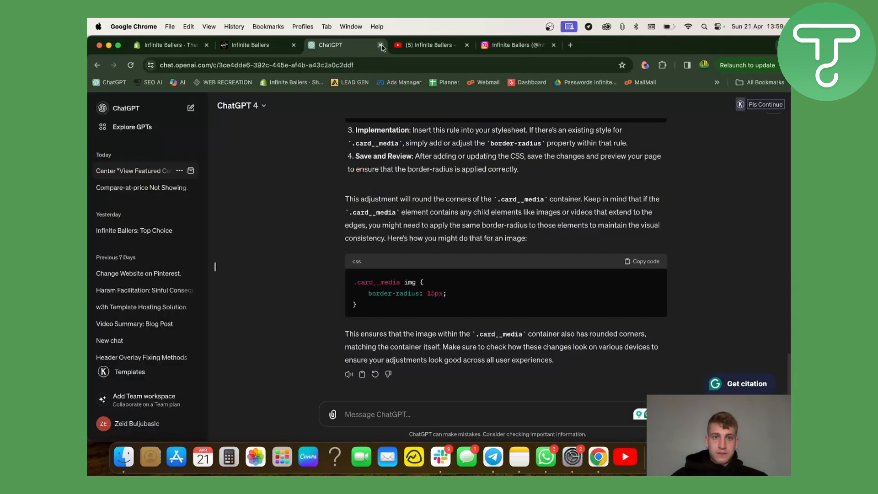
pyautogui.click(265, 45)
pyautogui.scroll(-10, 465, 317)
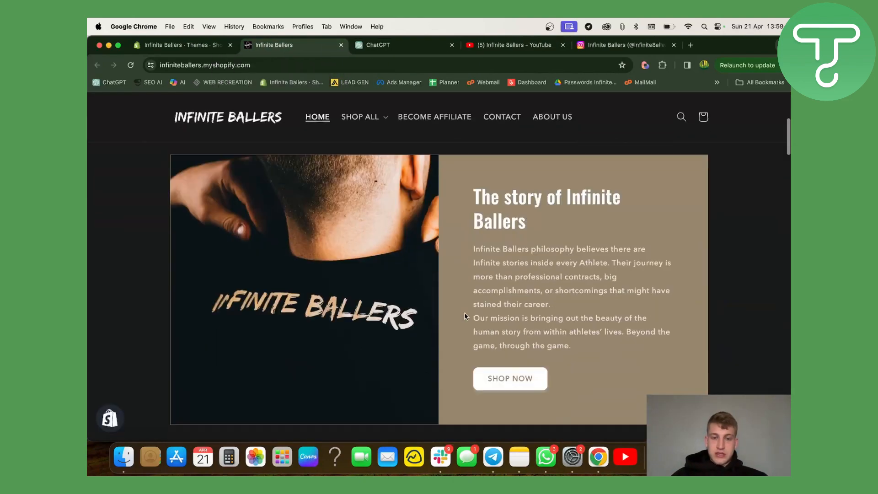
pyautogui.scroll(-10, 465, 317)
pyautogui.scroll(10, 466, 316)
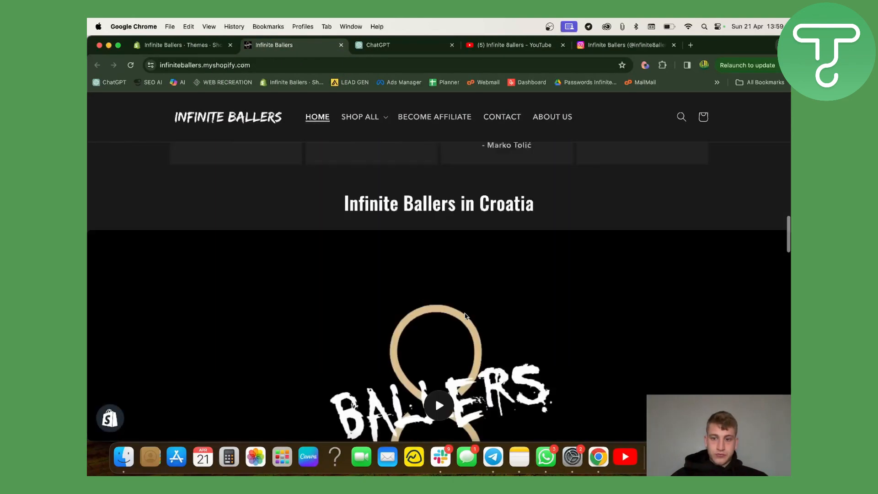
# Step: Return to the store's themes and open the Ride theme for customization
pyautogui.click(197, 45)
pyautogui.scroll(-4, 539, 345)
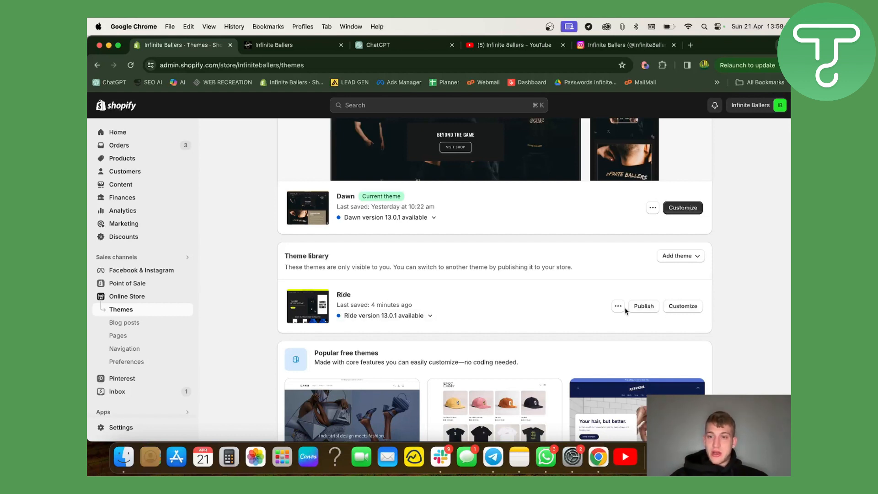
pyautogui.click(686, 310)
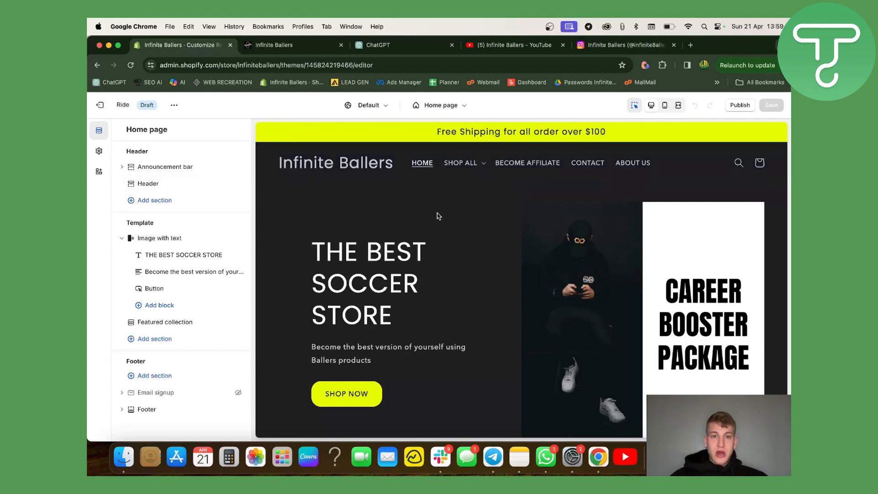
# Step: Preview the Ride home page in the mobile layout and return to the desktop layout
pyautogui.click(665, 107)
pyautogui.scroll(-3, 534, 306)
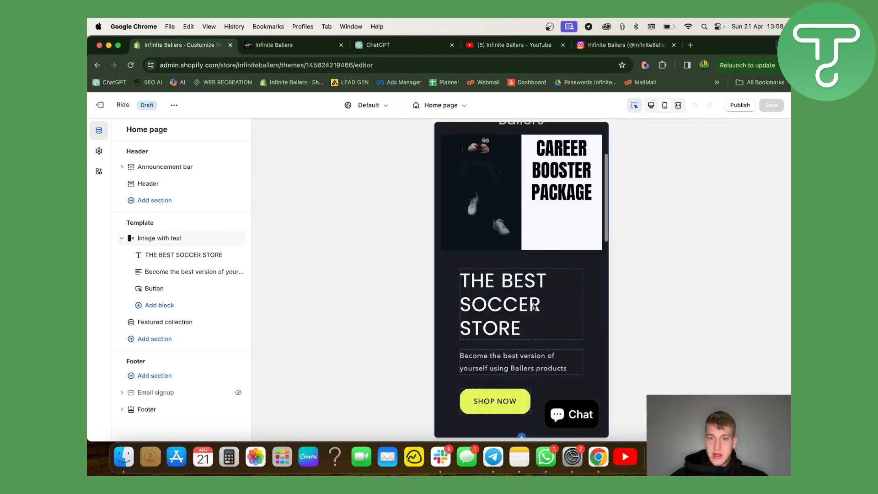
pyautogui.scroll(-10, 534, 306)
pyautogui.scroll(15, 535, 306)
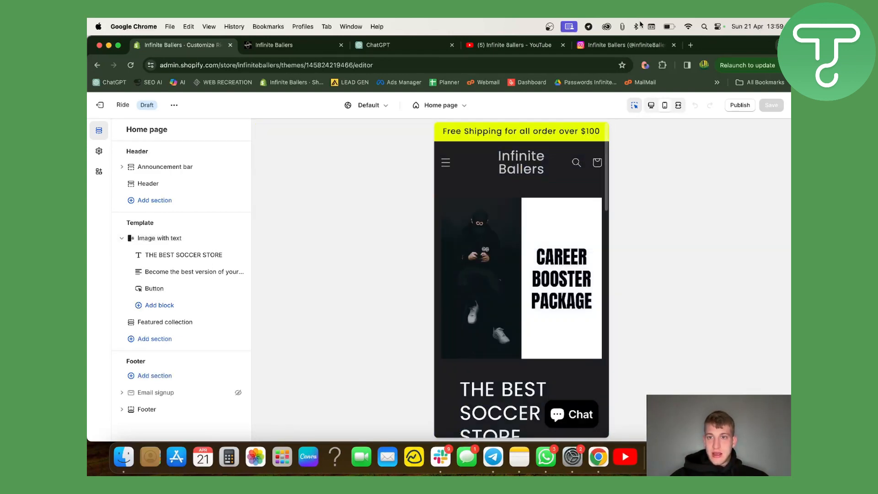
pyautogui.click(651, 105)
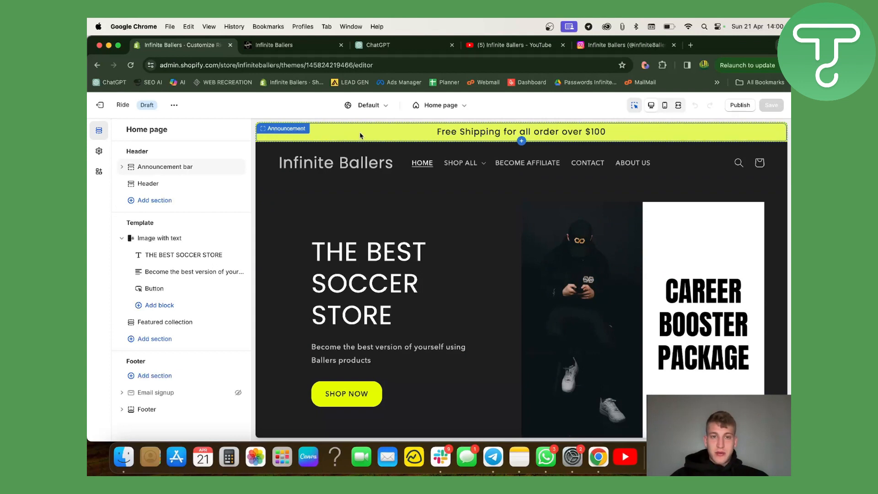
# Step: Replace the announcement bar text with "Every Footballer can find products for them!" and save the theme
pyautogui.click(405, 137)
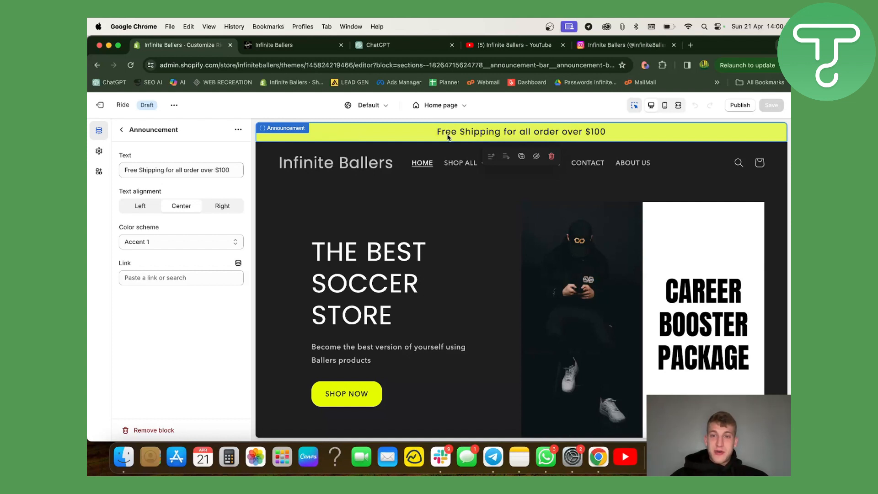
pyautogui.moveTo(242, 173); pyautogui.dragTo(151, 173)
pyautogui.press('BackSpace')
pyautogui.press('BackSpace')
pyautogui.press('BackSpace')
pyautogui.press('BackSpace')
pyautogui.press('BackSpace')
pyautogui.press('BackSpace')
pyautogui.press('BackSpace')
pyautogui.press('BackSpace')
pyautogui.press('BackSpace')
pyautogui.press('BackSpace')
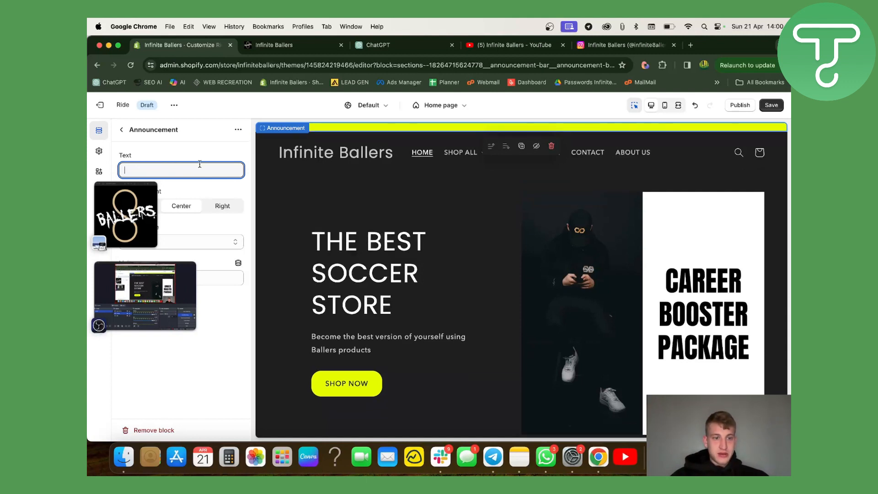
pyautogui.write('Ever')
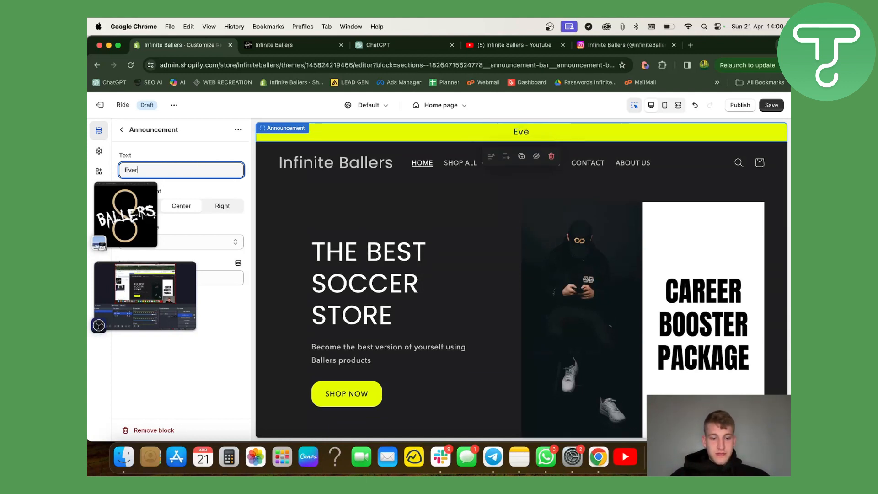
pyautogui.write('y Football')
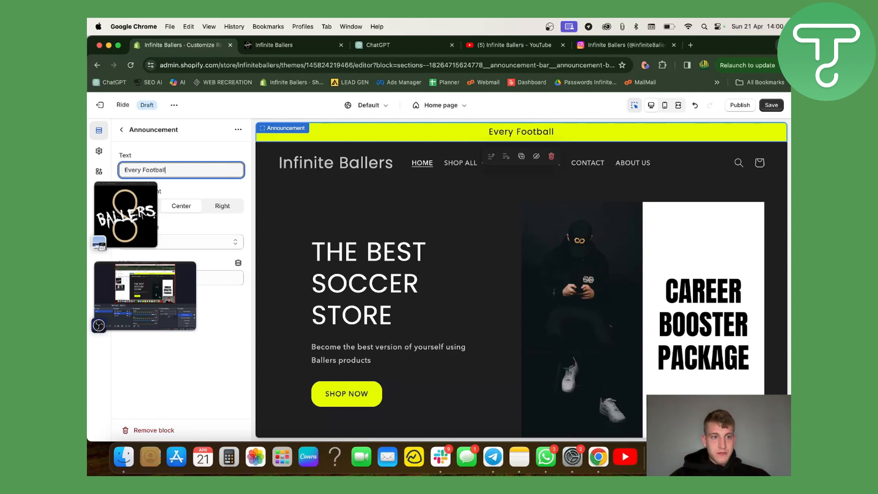
pyautogui.write('er can find ')
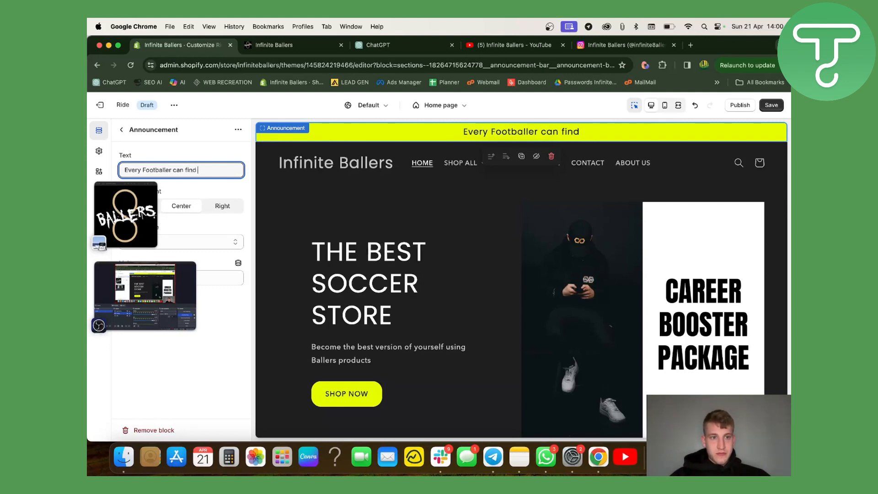
pyautogui.write('produc')
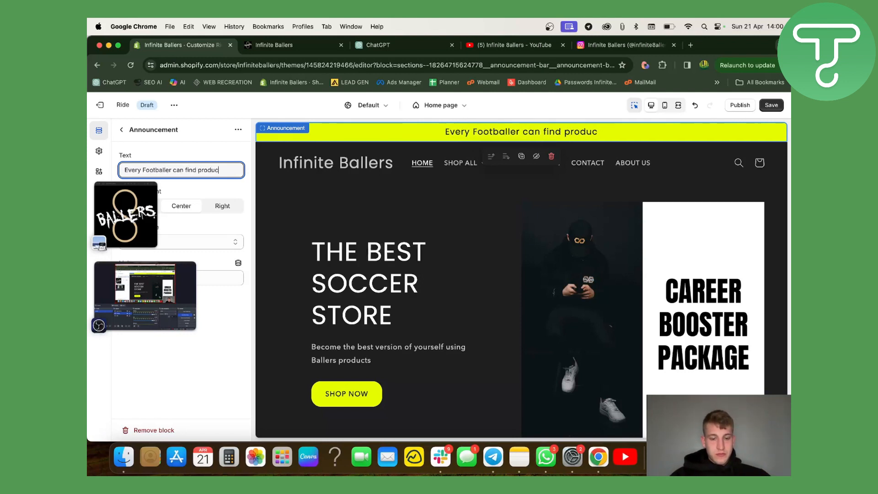
pyautogui.write('ts for ')
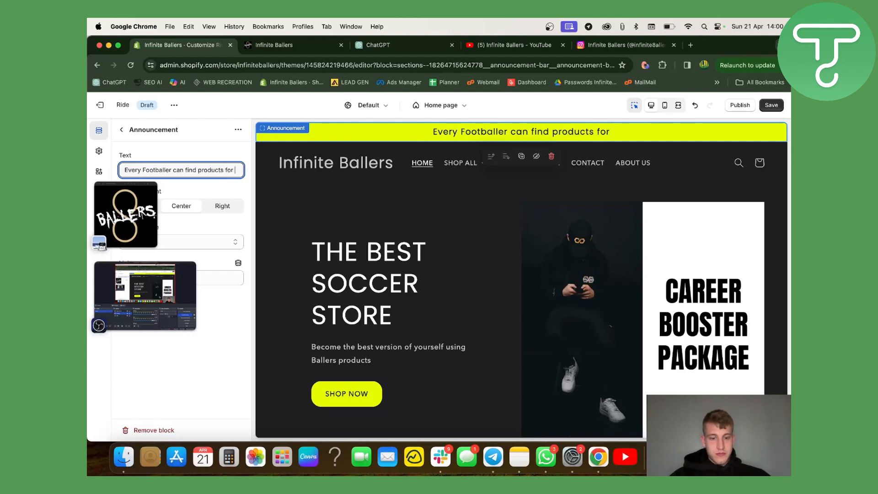
pyautogui.write('them')
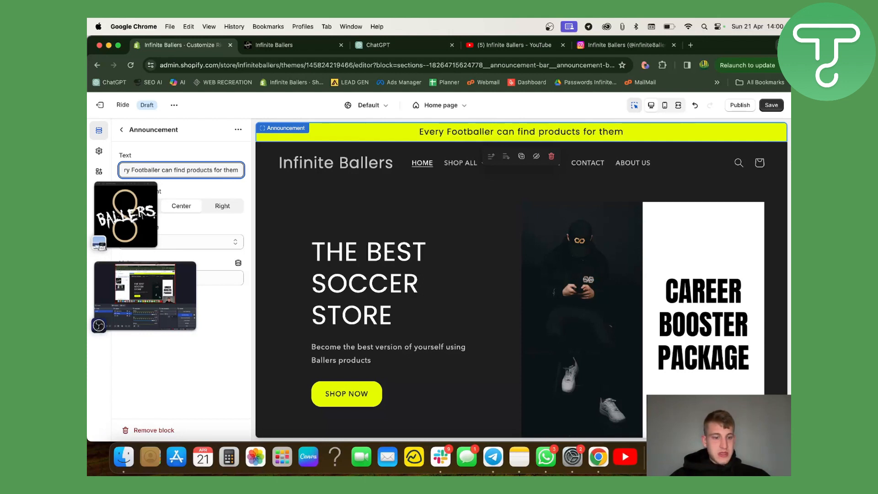
pyautogui.write('!')
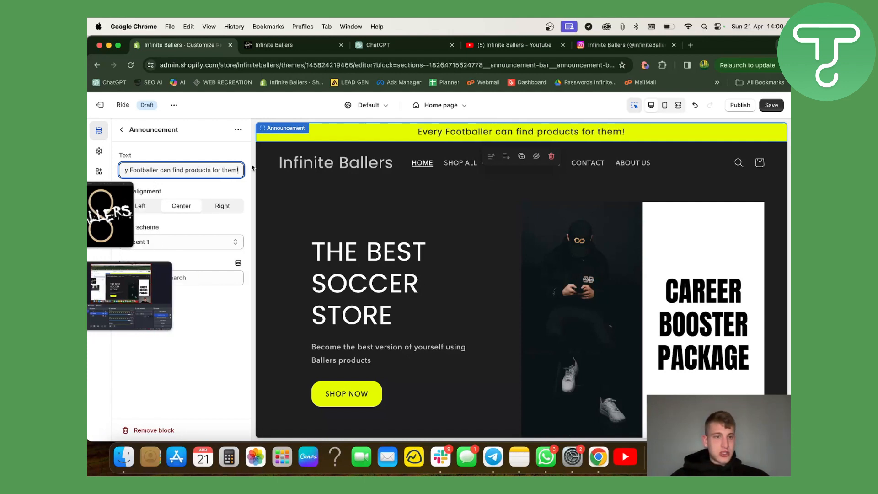
pyautogui.click(208, 196)
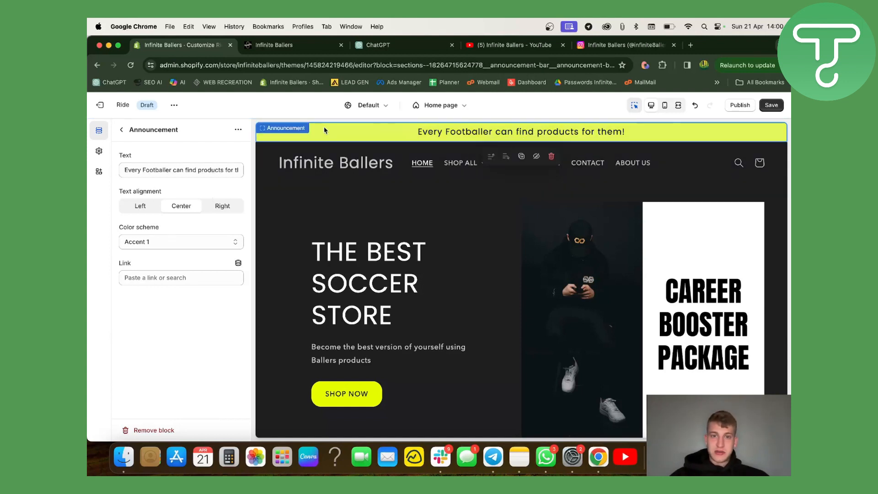
pyautogui.tripleClick(192, 171)
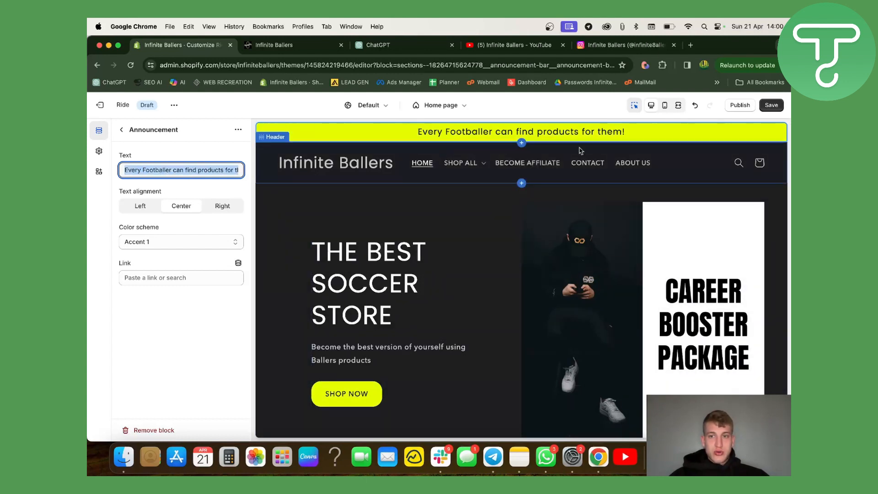
pyautogui.click(776, 108)
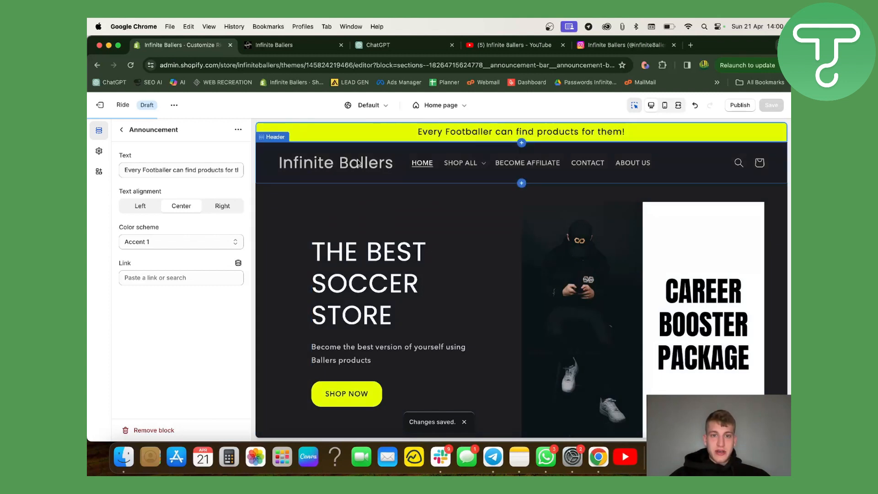
# Step: Try the Background 1 and Accent 2 color schemes on the header and restore Background 2
pyautogui.click(404, 175)
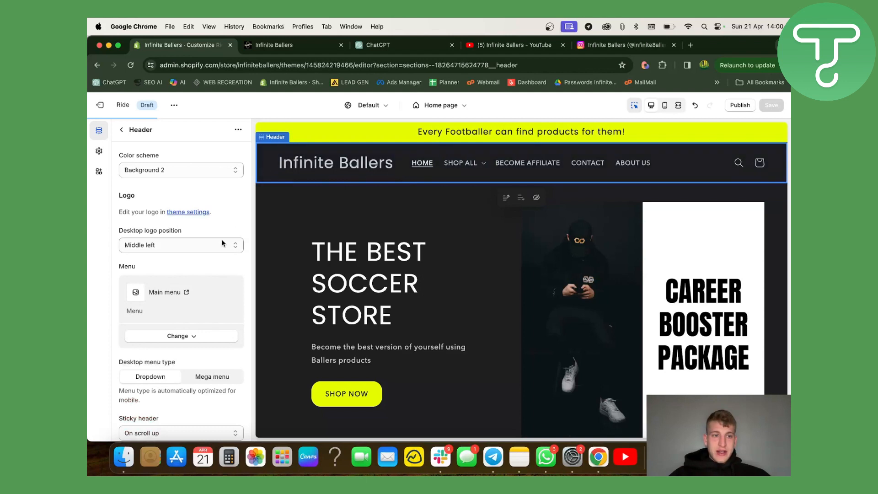
pyautogui.click(219, 170)
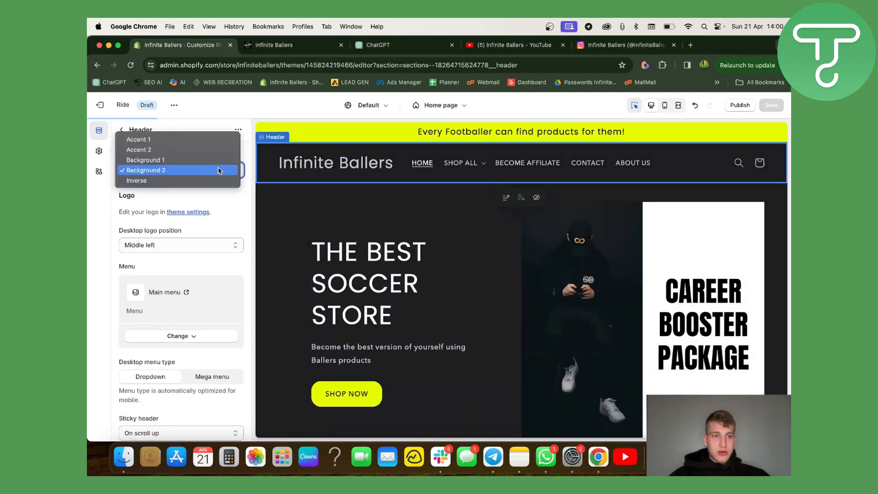
pyautogui.click(177, 160)
pyautogui.click(183, 168)
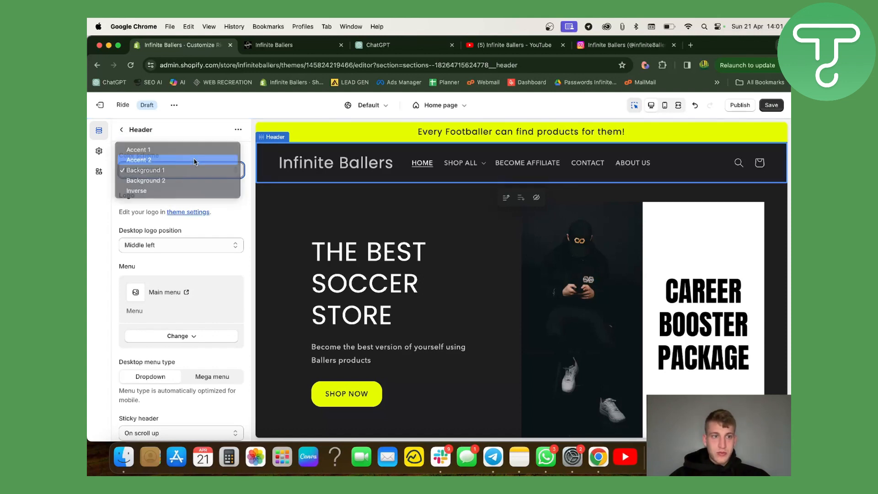
pyautogui.click(193, 159)
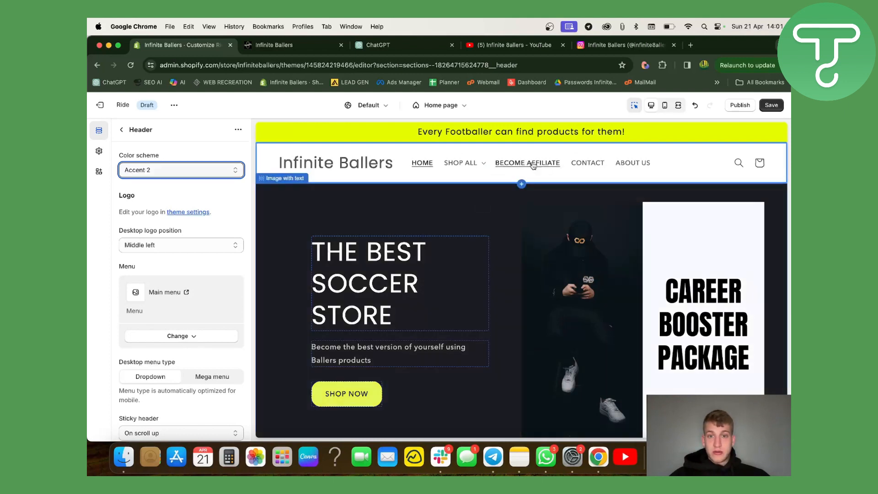
pyautogui.click(207, 173)
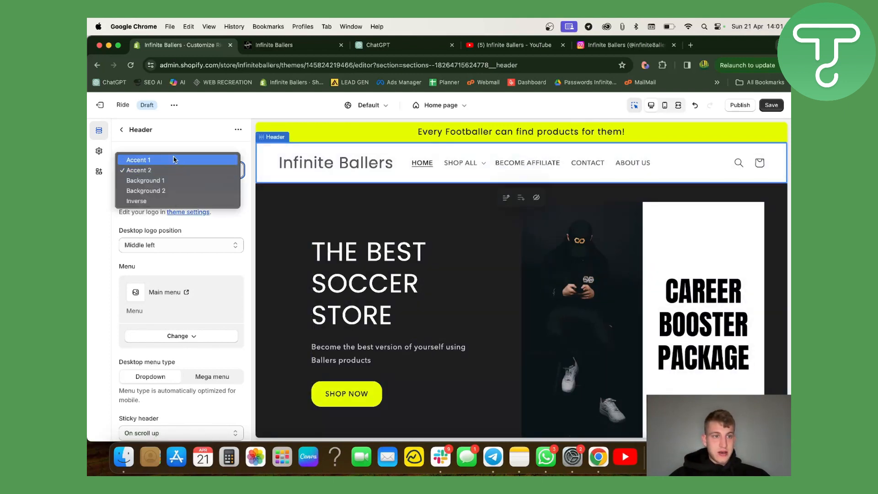
pyautogui.click(197, 191)
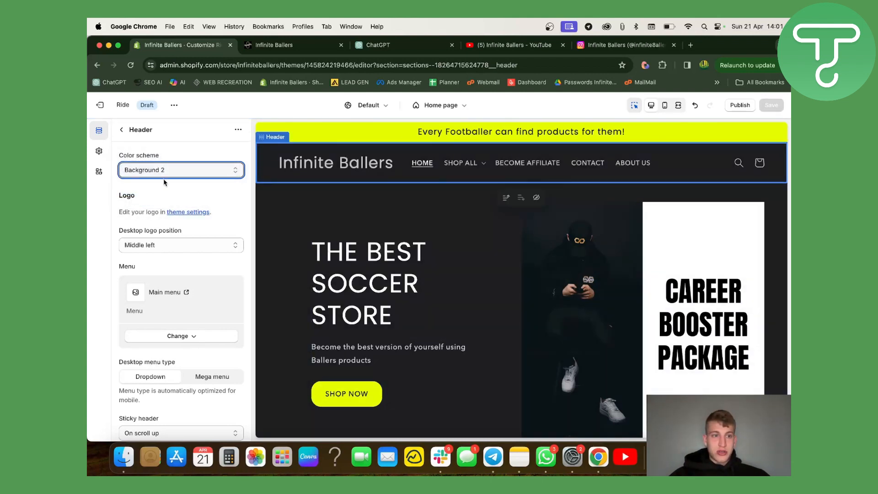
# Step: Open the theme's logo settings from the header section
pyautogui.scroll(-1, 174, 183)
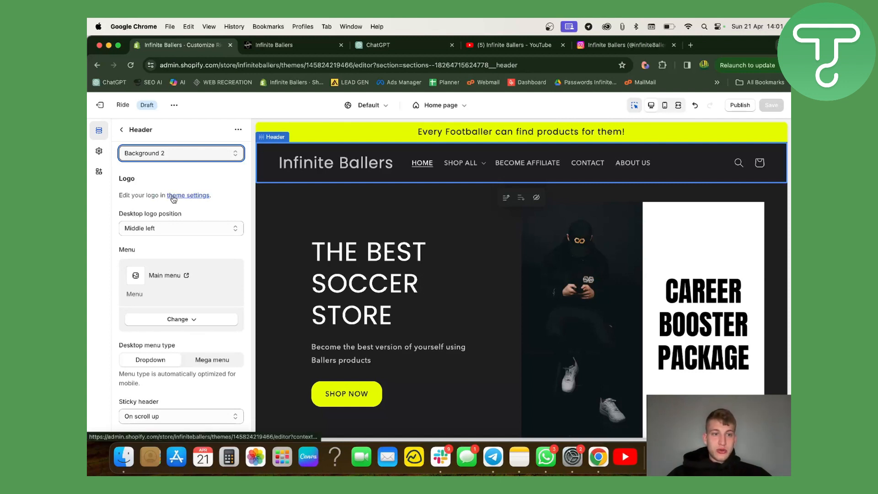
pyautogui.scroll(1, 173, 198)
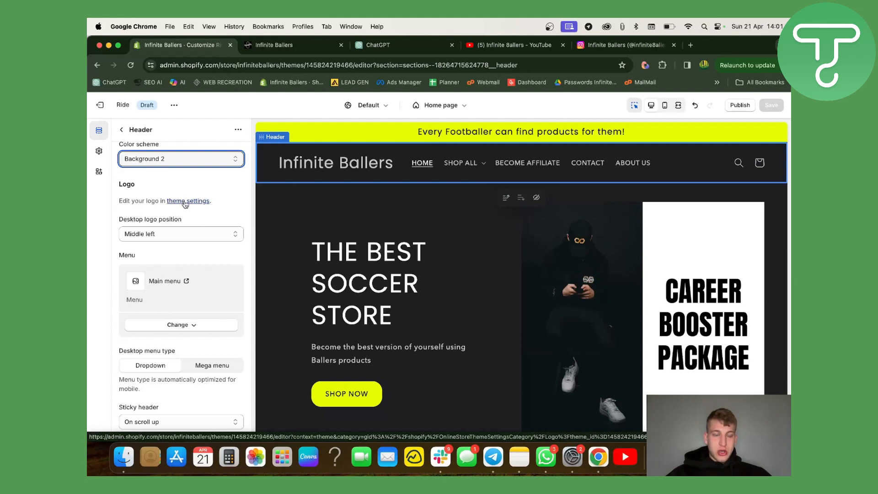
pyautogui.click(185, 203)
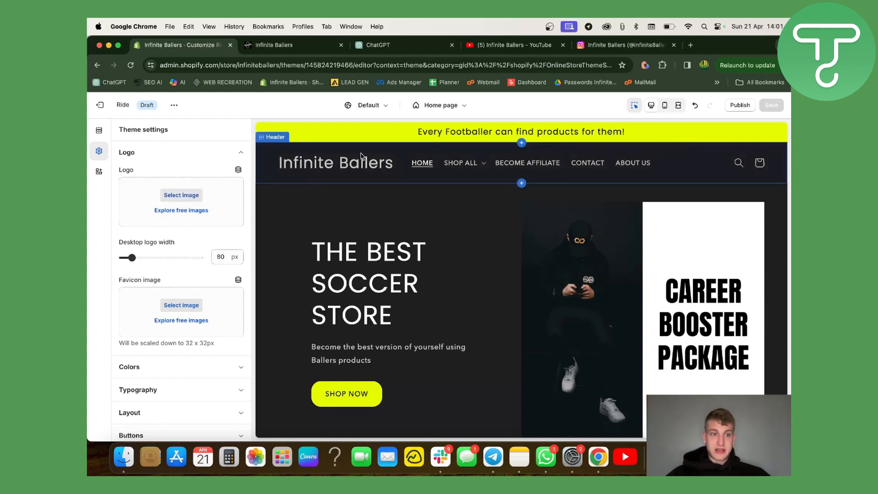
# Step: Choose the Ballers image Dizajn_bez_naslova from the store library as the theme's logo
pyautogui.click(196, 200)
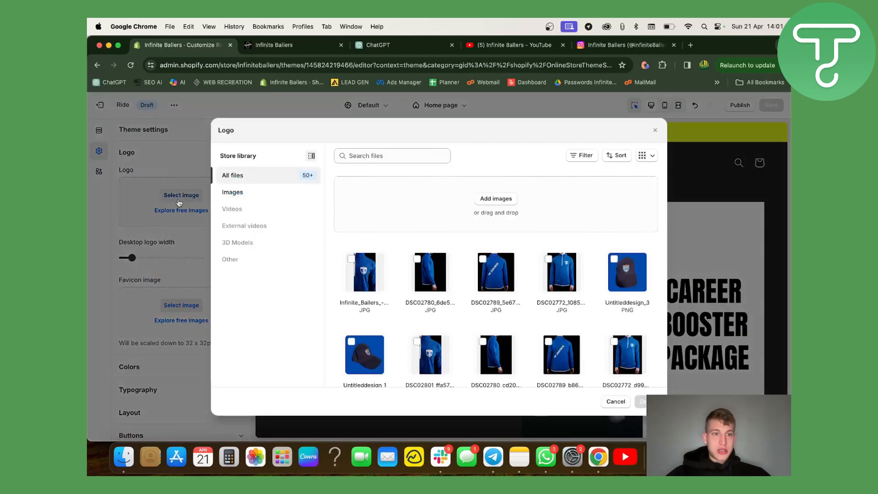
pyautogui.scroll(-2, 516, 332)
pyautogui.scroll(-5, 516, 332)
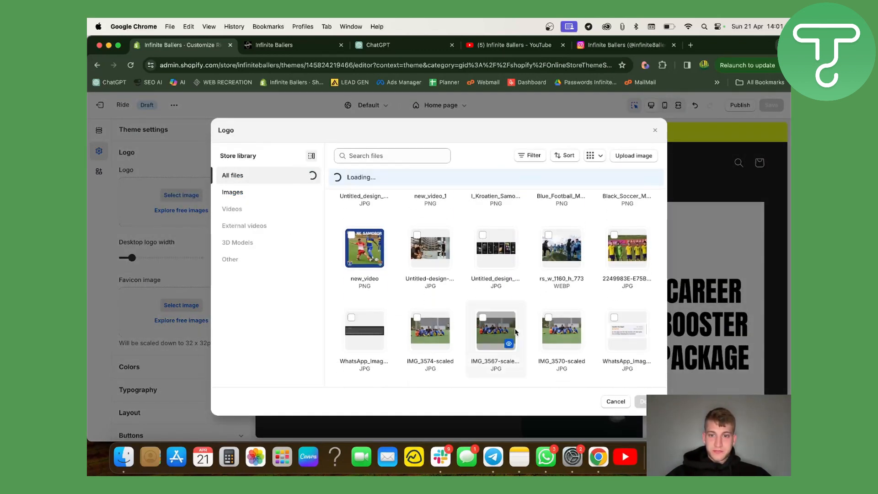
pyautogui.scroll(-2, 516, 331)
pyautogui.scroll(-10, 516, 331)
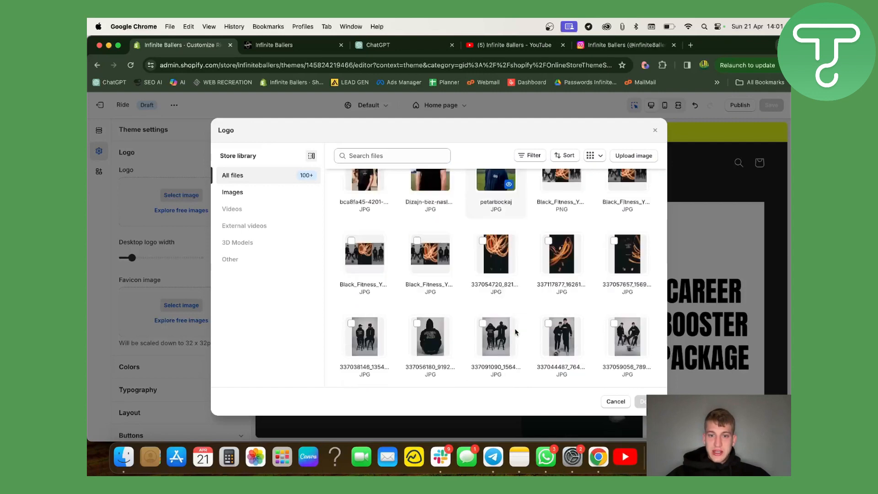
pyautogui.scroll(-8, 516, 332)
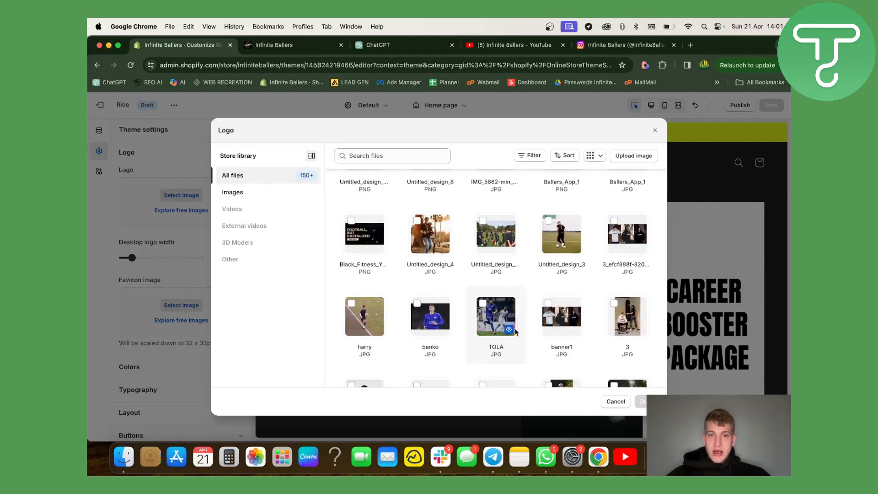
pyautogui.scroll(-10, 515, 332)
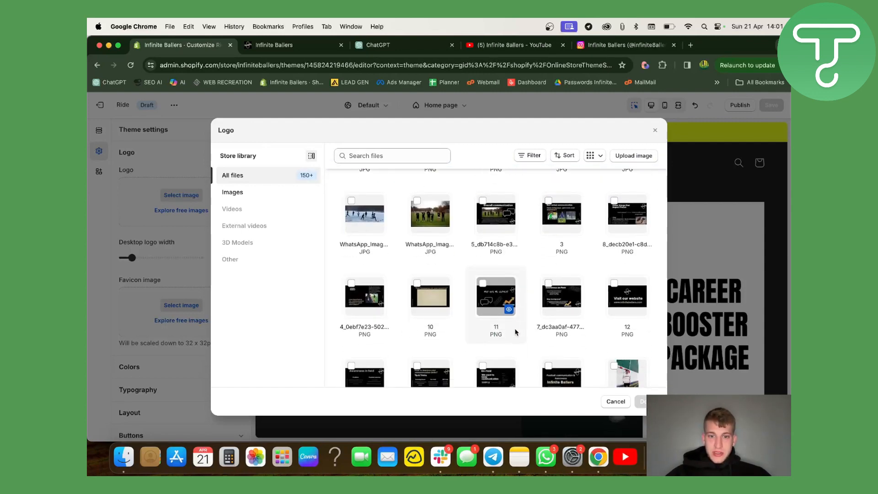
pyautogui.scroll(-5, 457, 297)
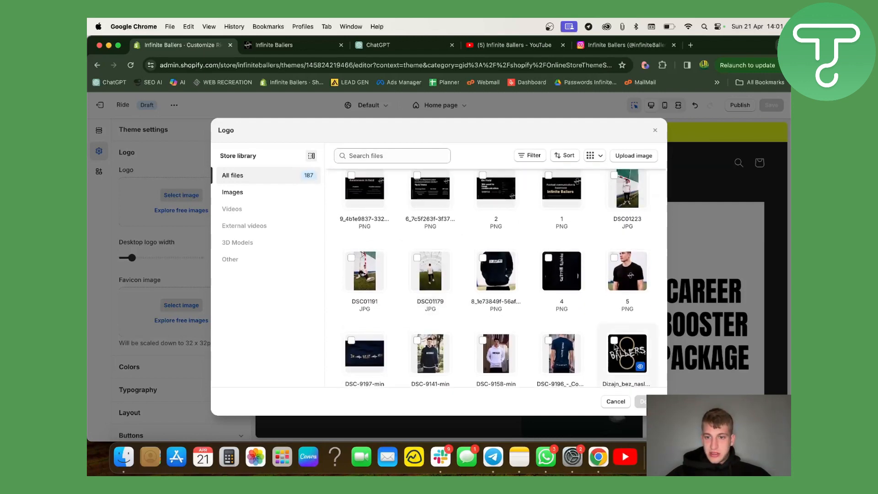
pyautogui.click(615, 344)
pyautogui.click(642, 401)
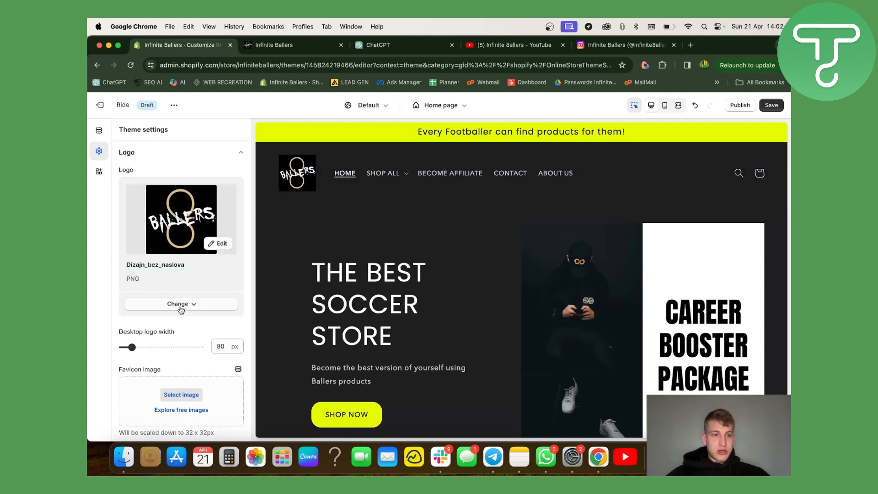
# Step: Preview the logo image with its URL handle and alt text fields, and close the preview without editing
pyautogui.click(207, 241)
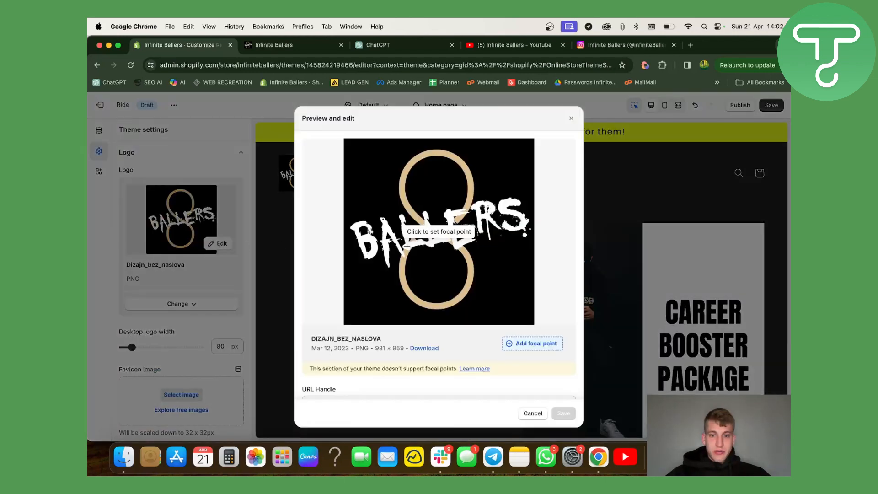
pyautogui.scroll(-3, 493, 363)
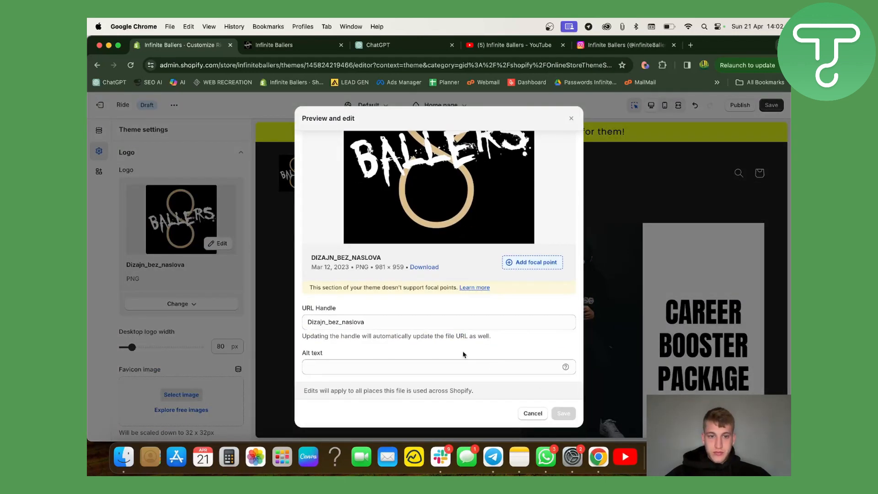
pyautogui.scroll(3, 463, 354)
pyautogui.click(571, 118)
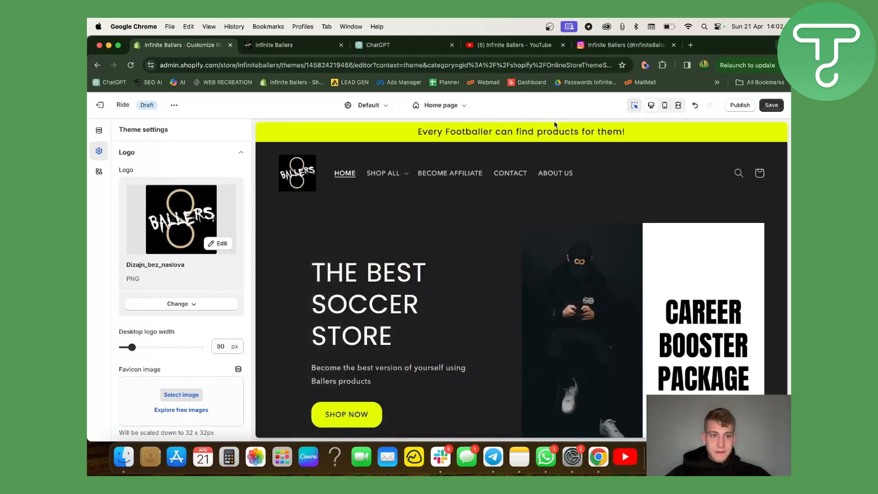
# Step: Remove the Ballers image from the theme's logo setting
pyautogui.click(196, 303)
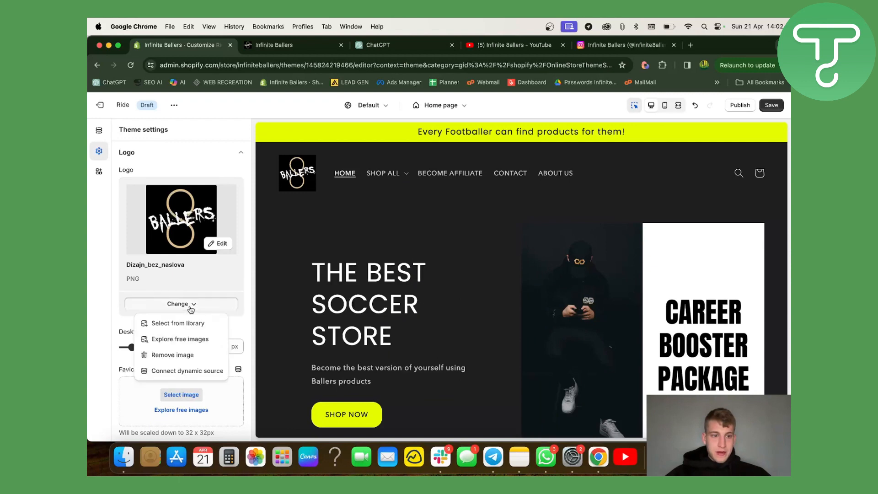
pyautogui.click(192, 355)
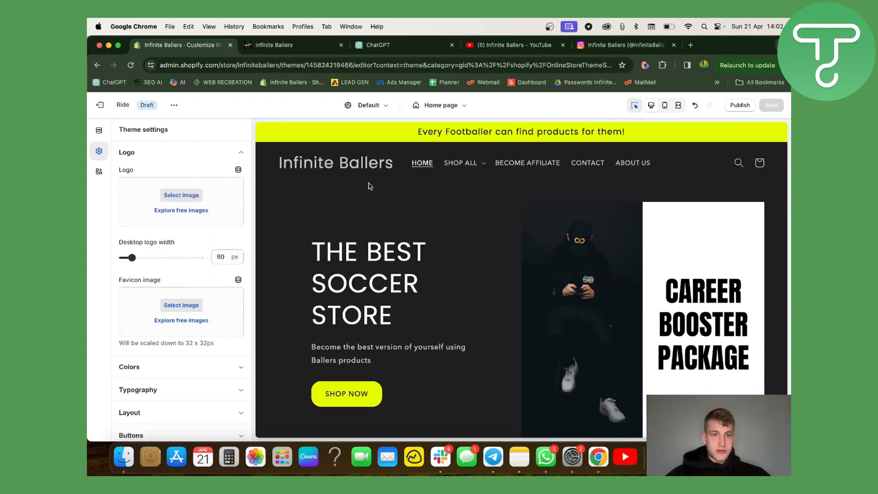
pyautogui.scroll(-3, 205, 265)
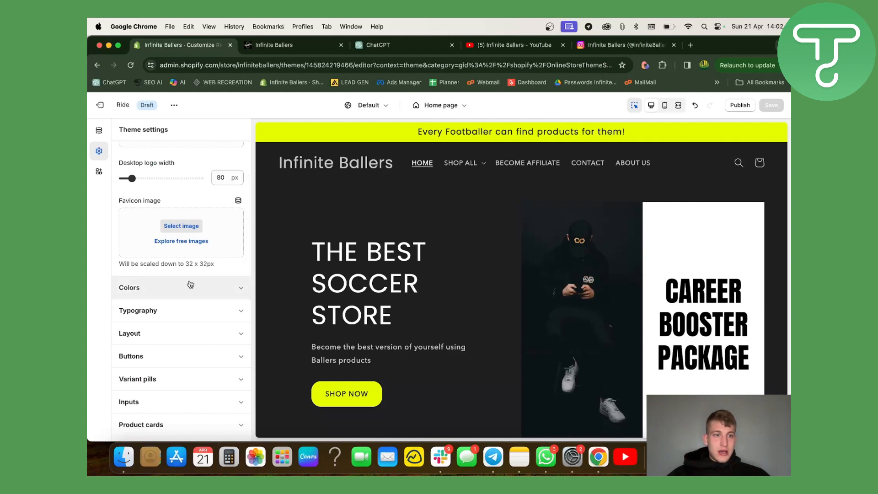
pyautogui.scroll(3, 188, 286)
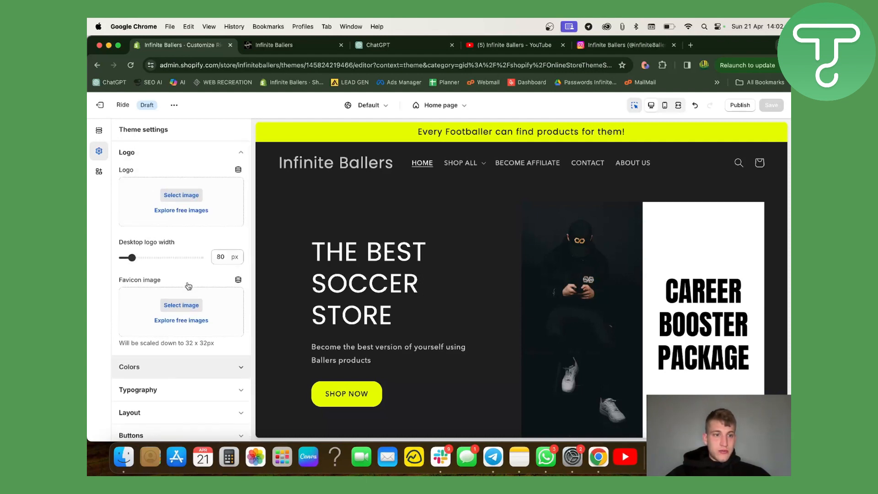
# Step: Compare the favicon image setting with the icon on the Infinite Ballers storefront's browser tab, and return to the theme editor
pyautogui.moveTo(118, 280); pyautogui.dragTo(169, 283)
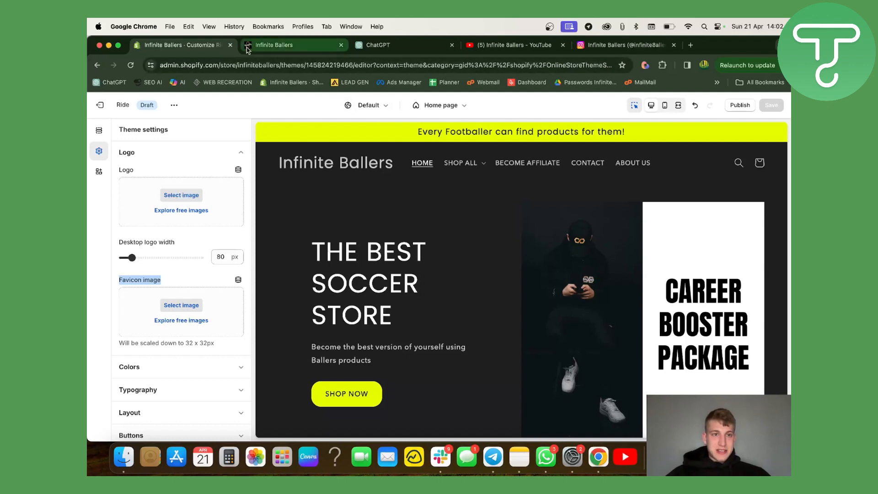
pyautogui.scroll(5, 258, 132)
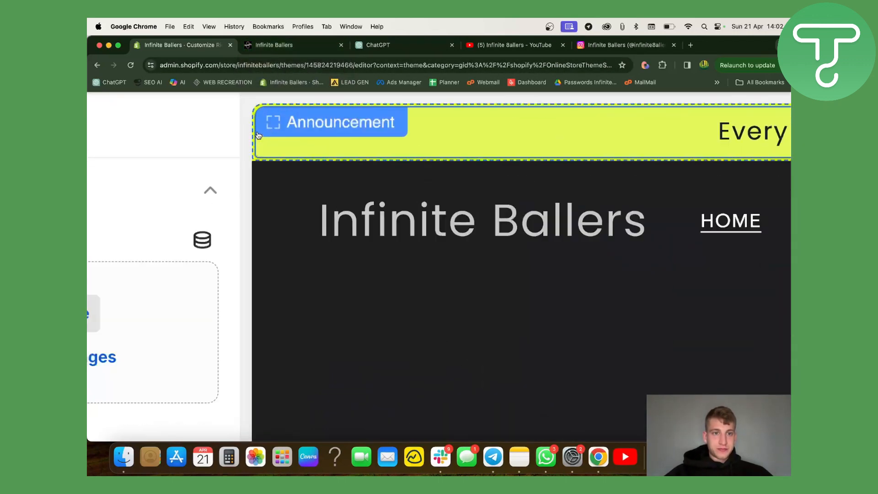
pyautogui.click(257, 45)
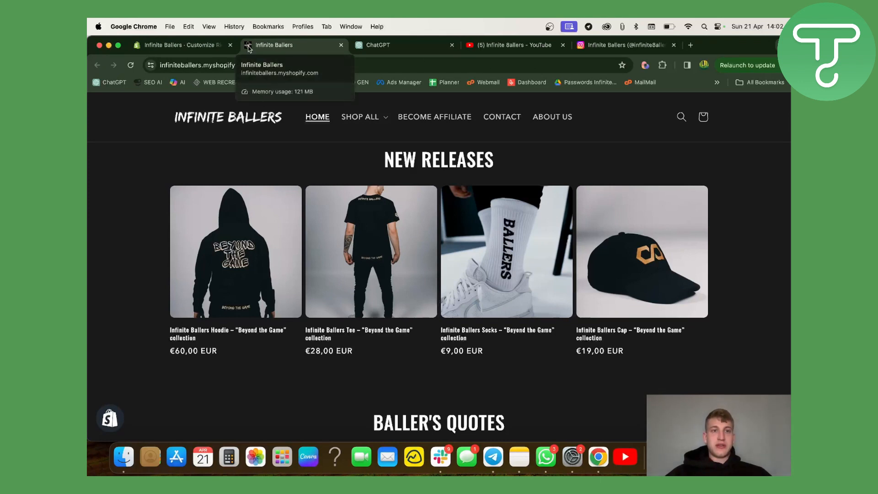
pyautogui.click(201, 46)
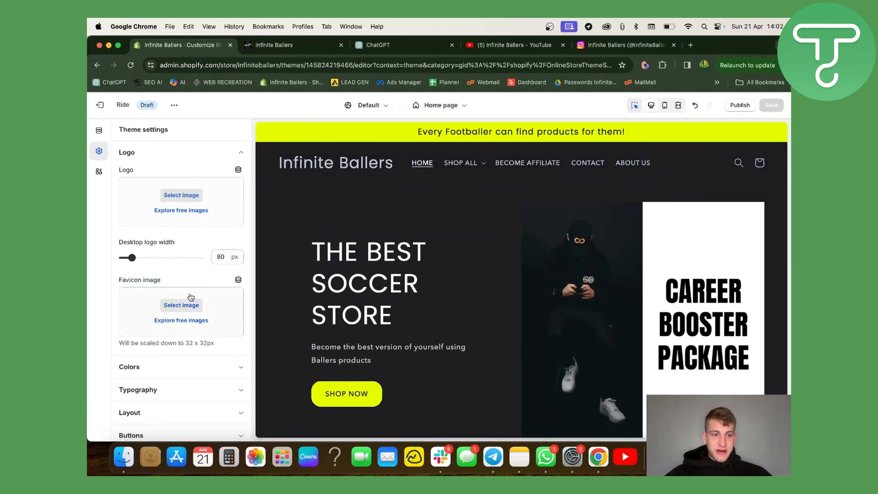
# Step: Look through the store library for a favicon image and close it without selecting one
pyautogui.click(181, 305)
pyautogui.scroll(-3, 429, 317)
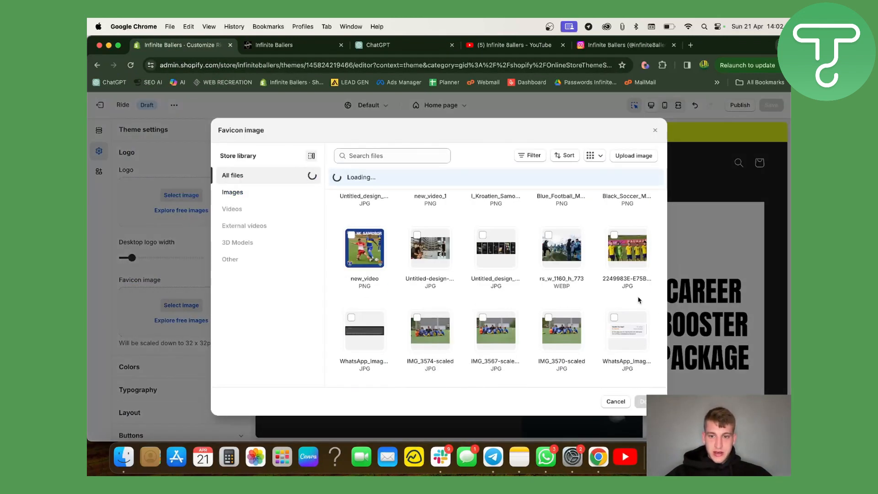
pyautogui.scroll(-12, 639, 298)
pyautogui.scroll(-10, 580, 356)
pyautogui.scroll(-10, 580, 357)
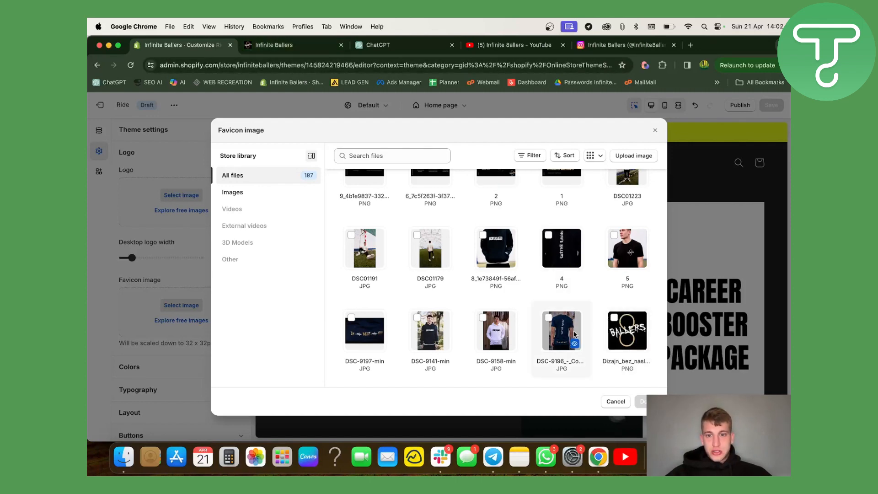
pyautogui.scroll(-5, 558, 259)
pyautogui.scroll(10, 558, 258)
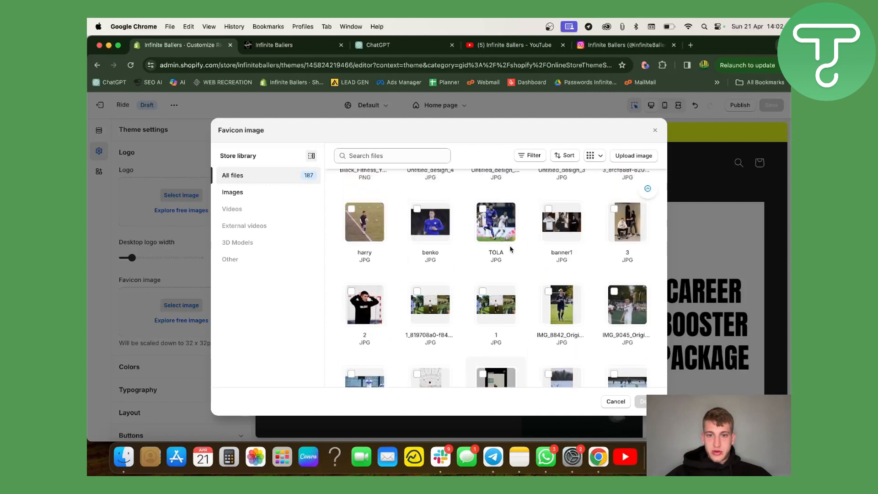
pyautogui.click(655, 130)
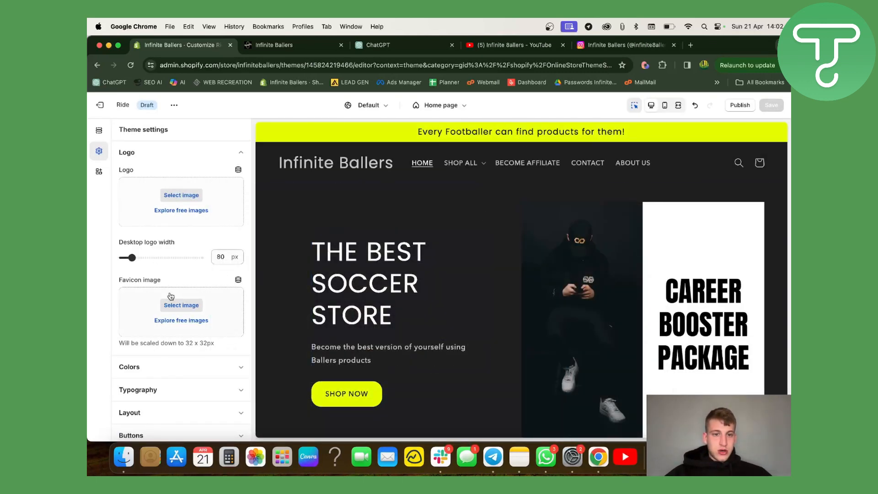
# Step: Try the Large size on the Image with text section's heading and restore Medium
pyautogui.click(429, 218)
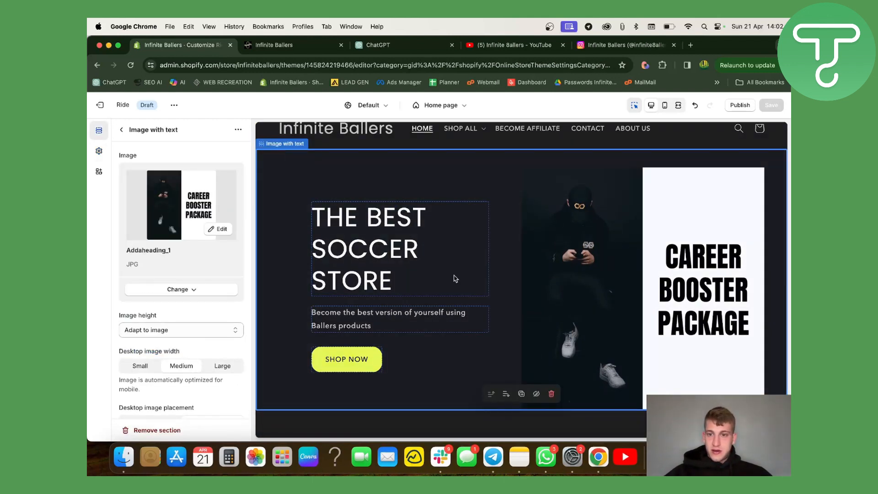
pyautogui.click(425, 242)
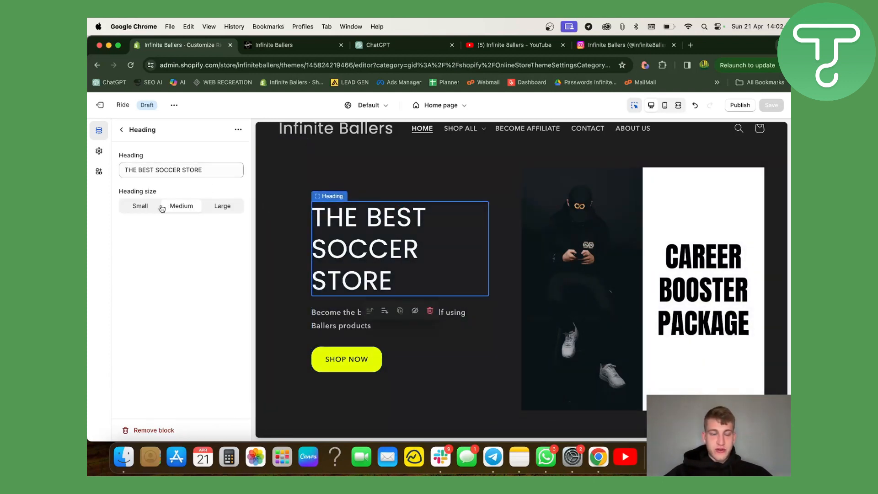
pyautogui.click(229, 213)
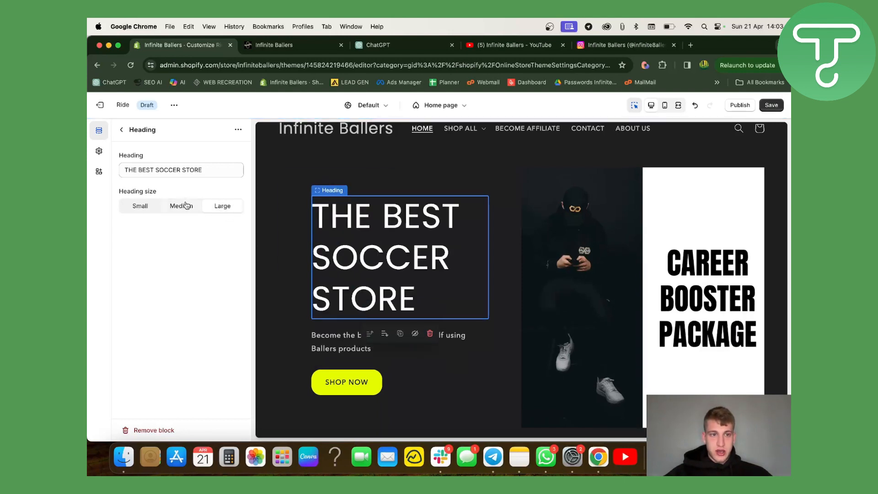
pyautogui.click(170, 211)
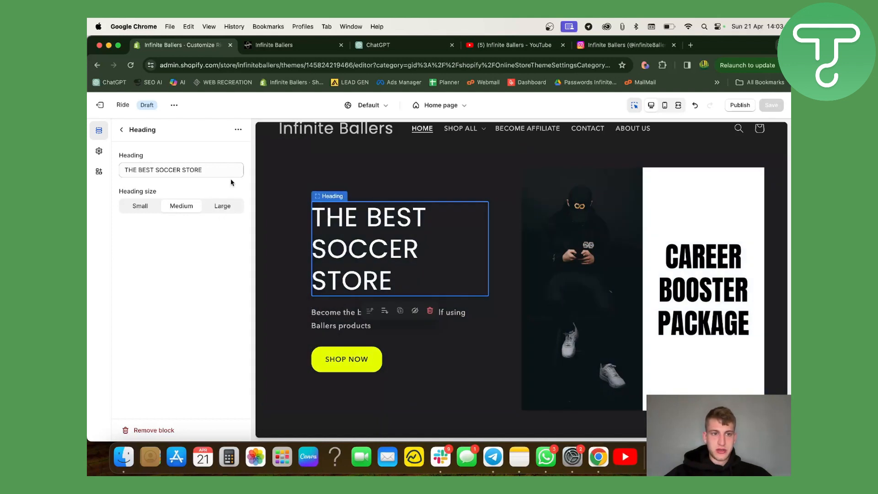
# Step: Replace the section's heading with "Create Your Professional Soccer Video" and set its heading size to Small
pyautogui.moveTo(229, 174); pyautogui.dragTo(120, 172)
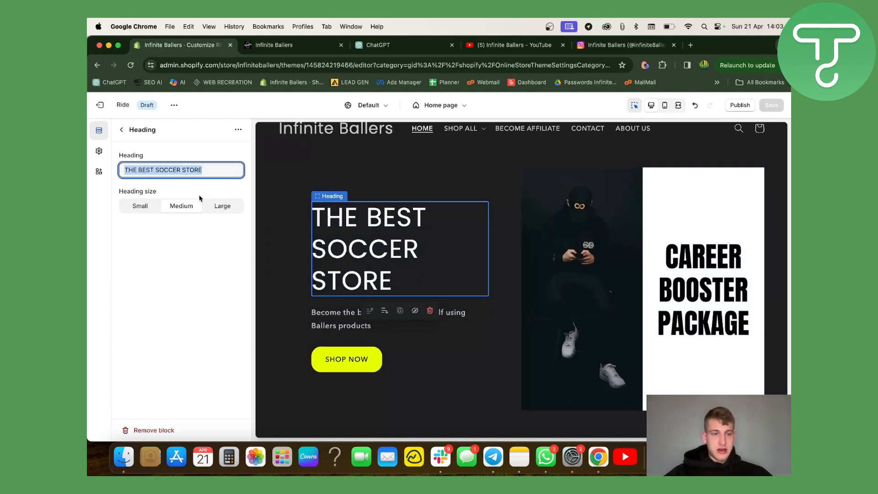
pyautogui.write('Create your ')
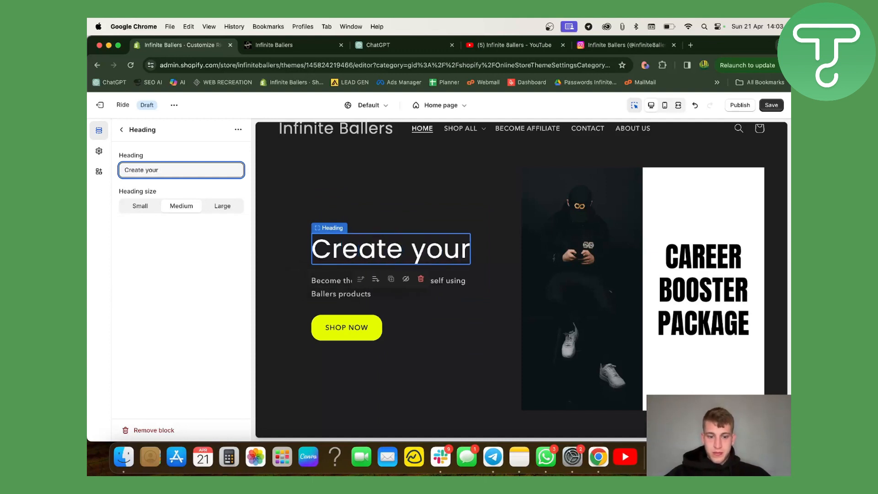
pyautogui.write('Professi')
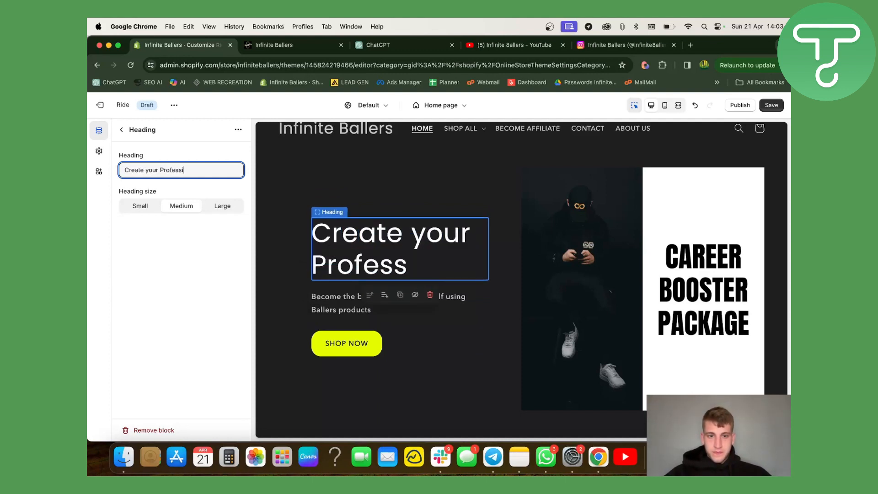
pyautogui.write('onal Soccer Video')
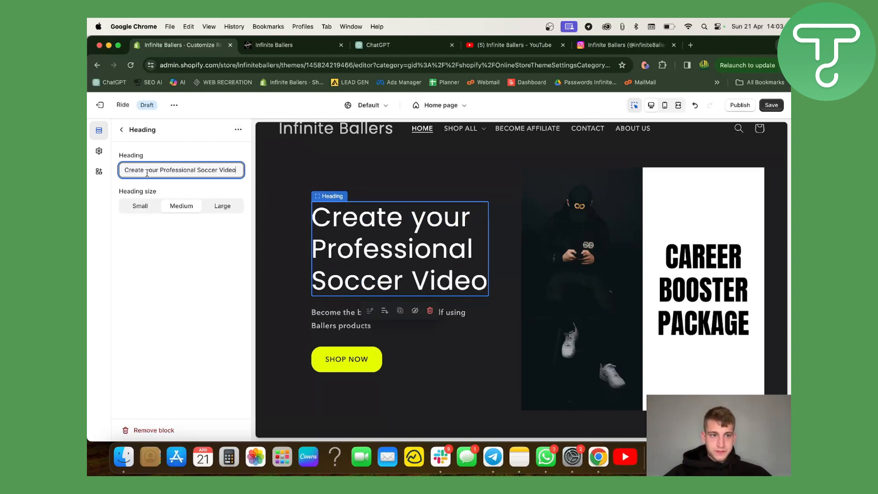
pyautogui.click(141, 206)
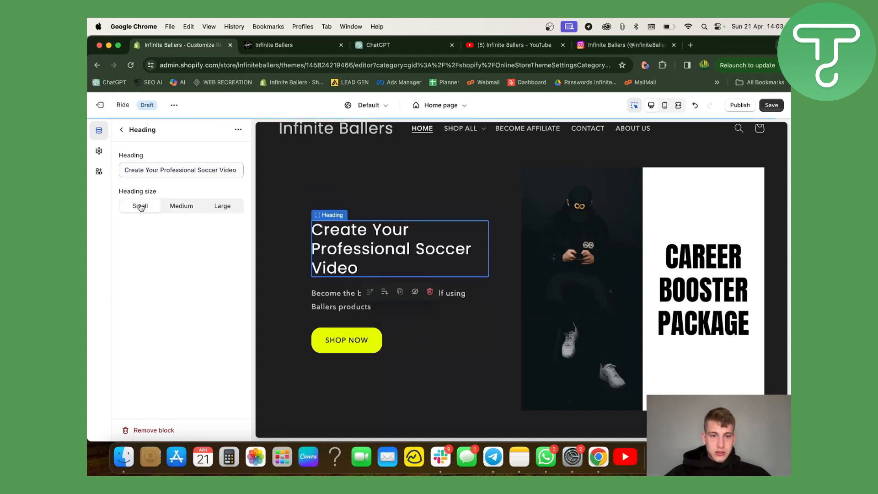
pyautogui.click(121, 130)
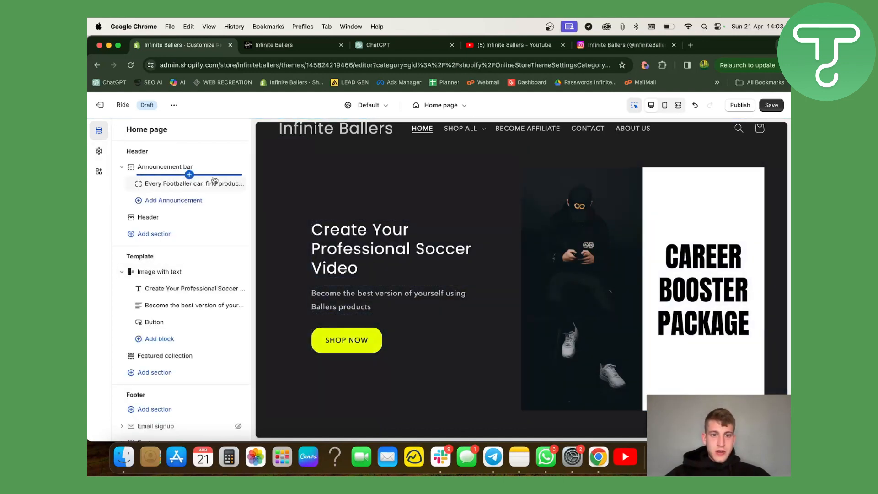
# Step: Preview the image used in the Image with text section and close the preview without editing it
pyautogui.click(401, 302)
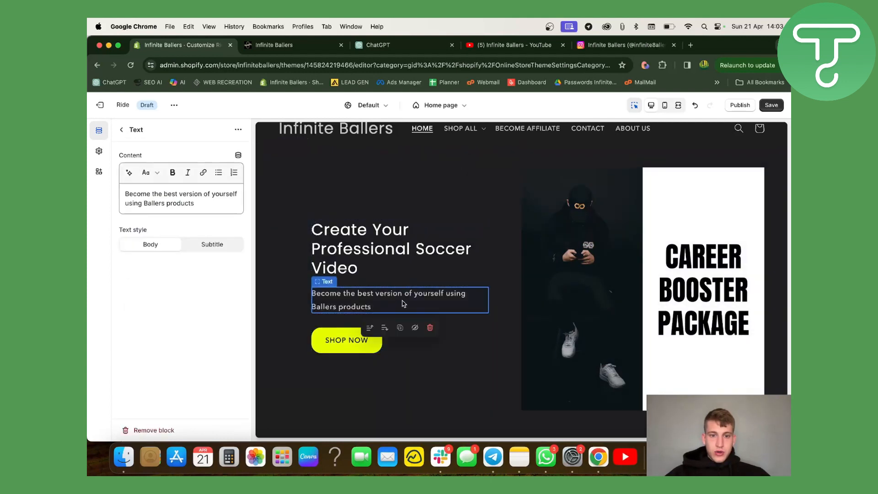
pyautogui.click(663, 259)
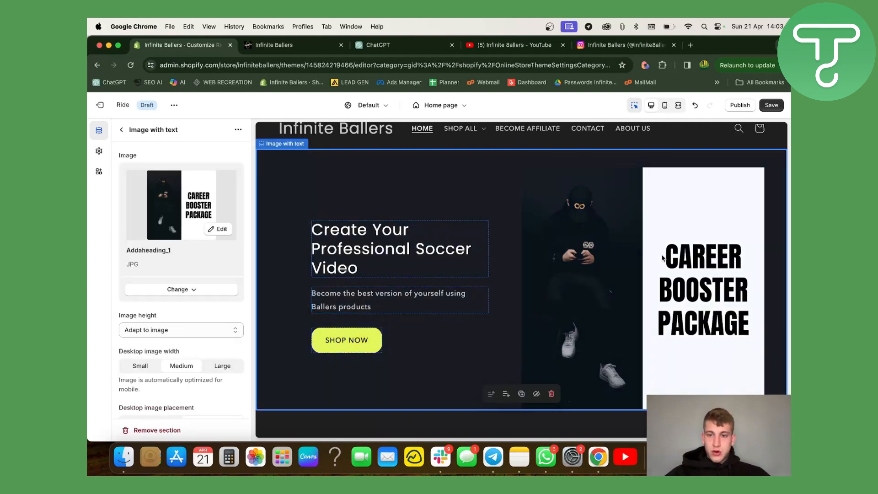
pyautogui.click(221, 229)
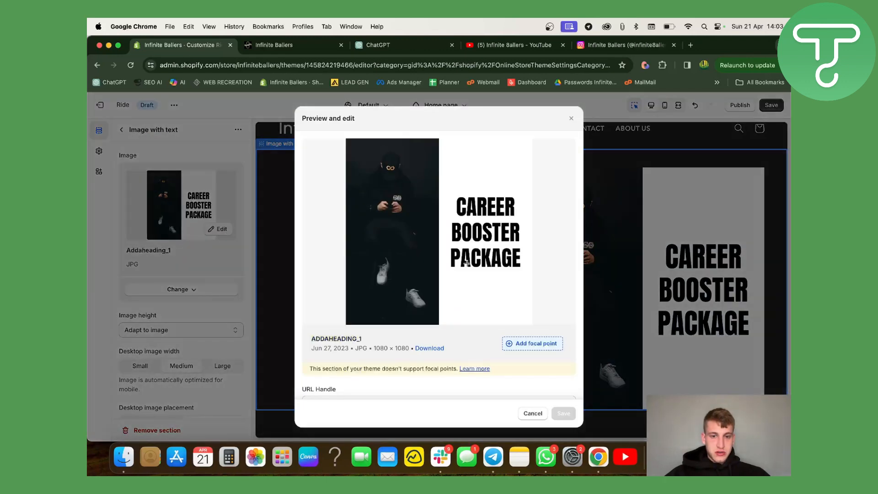
pyautogui.click(571, 119)
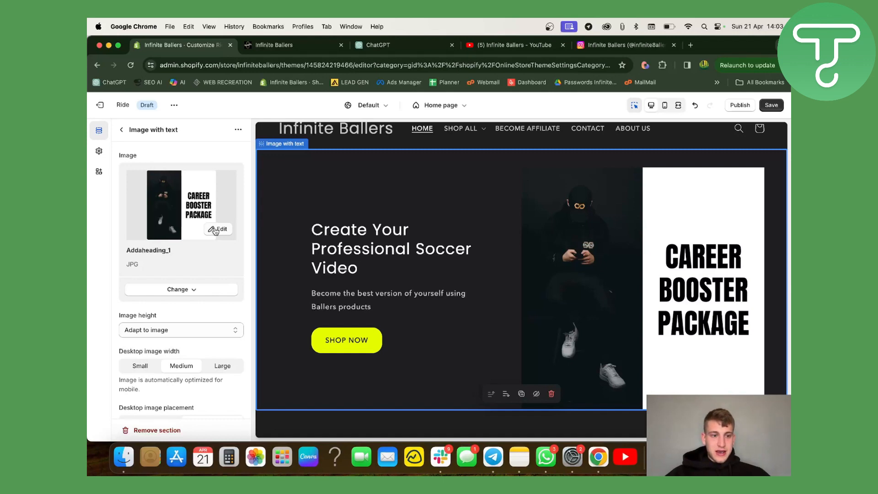
# Step: Replace the Image with text section's image with the Addaheading JPG from the store library
pyautogui.click(185, 289)
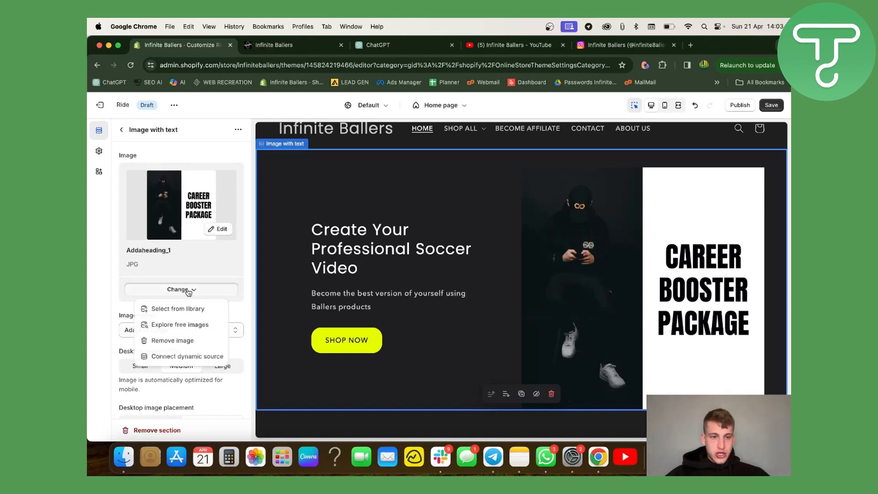
pyautogui.click(187, 315)
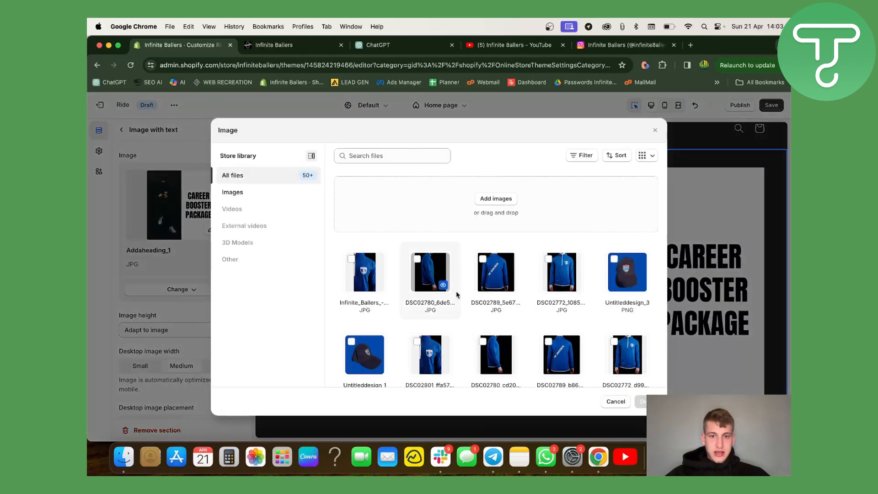
pyautogui.scroll(-5, 457, 294)
pyautogui.scroll(-10, 456, 294)
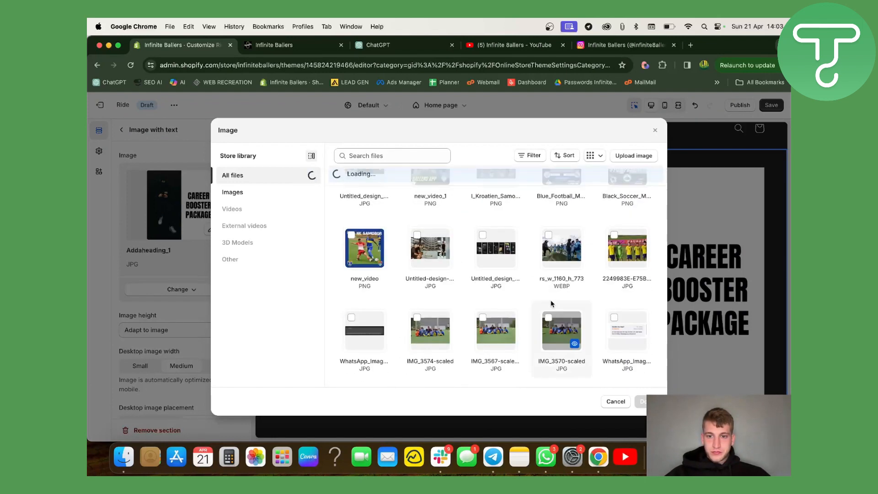
pyautogui.scroll(-10, 551, 303)
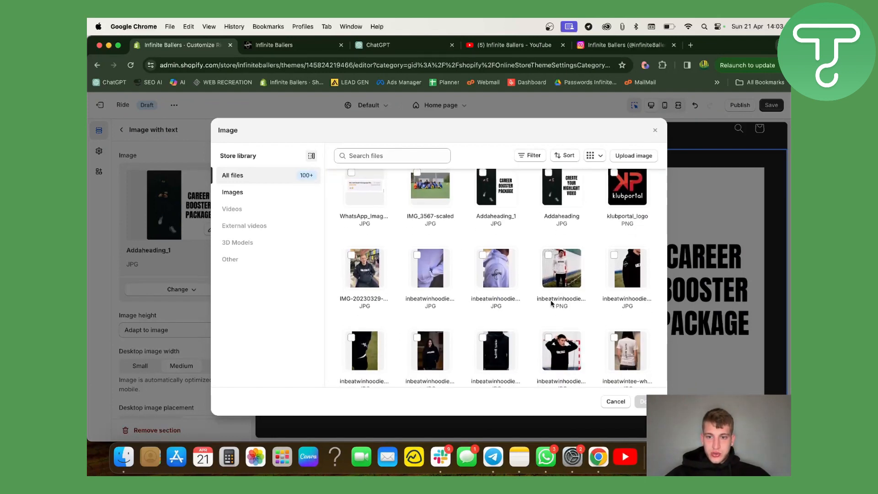
pyautogui.click(551, 175)
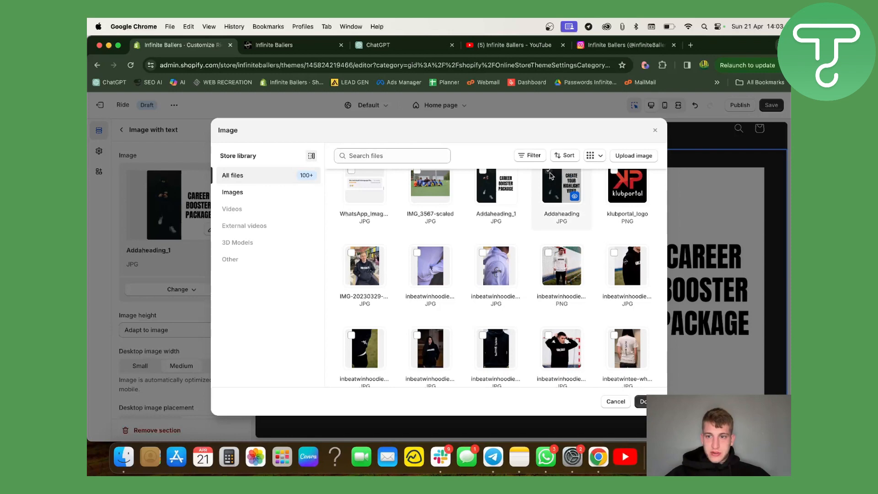
pyautogui.scroll(2, 545, 203)
pyautogui.click(641, 401)
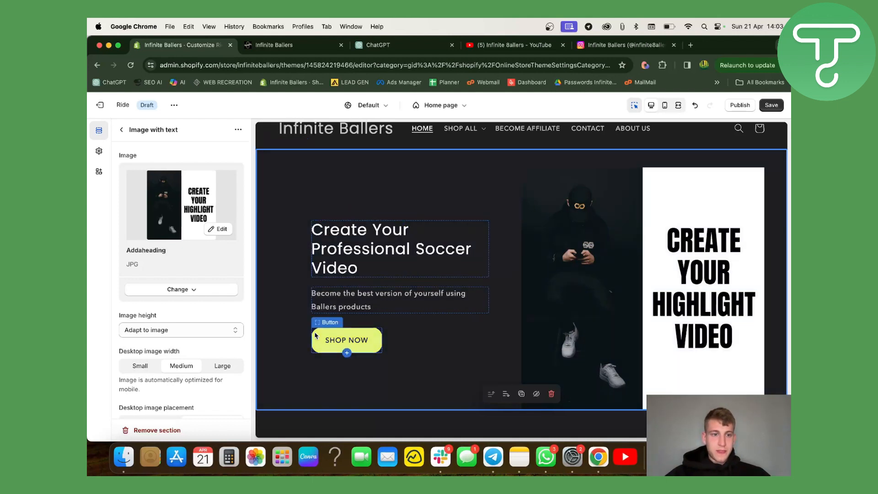
# Step: Link the section's SHOP NOW button to the Football Promo/Highlights Video product and save the theme
pyautogui.scroll(-2, 403, 274)
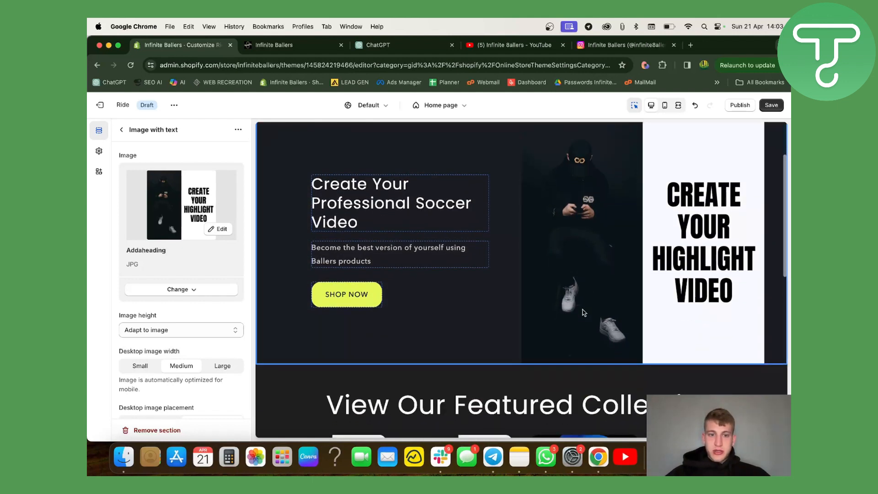
pyautogui.click(366, 301)
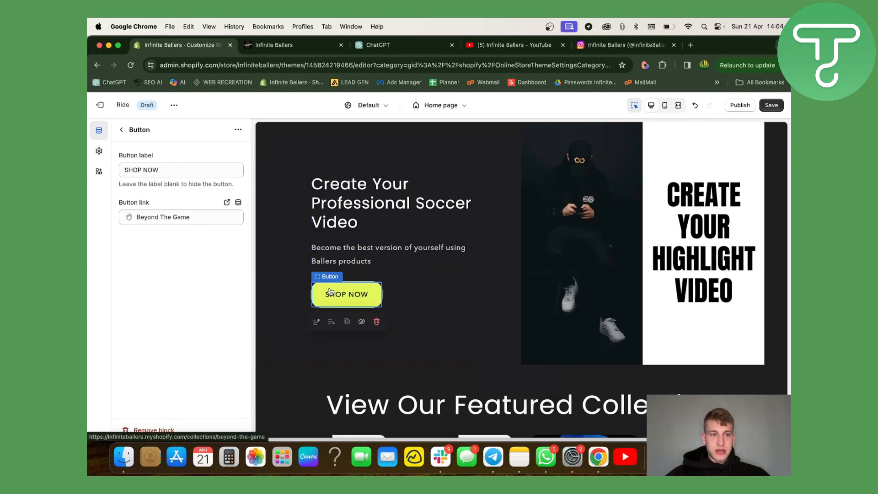
pyautogui.click(196, 219)
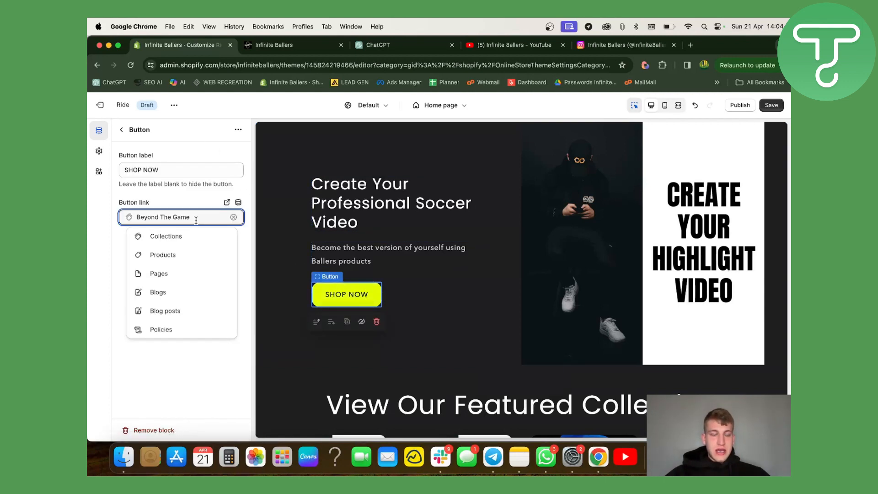
pyautogui.moveTo(209, 221); pyautogui.dragTo(130, 220)
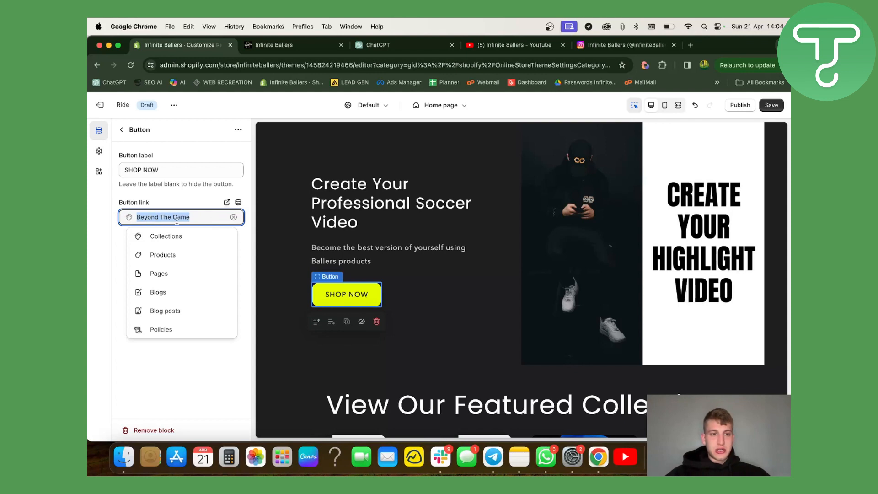
pyautogui.click(232, 217)
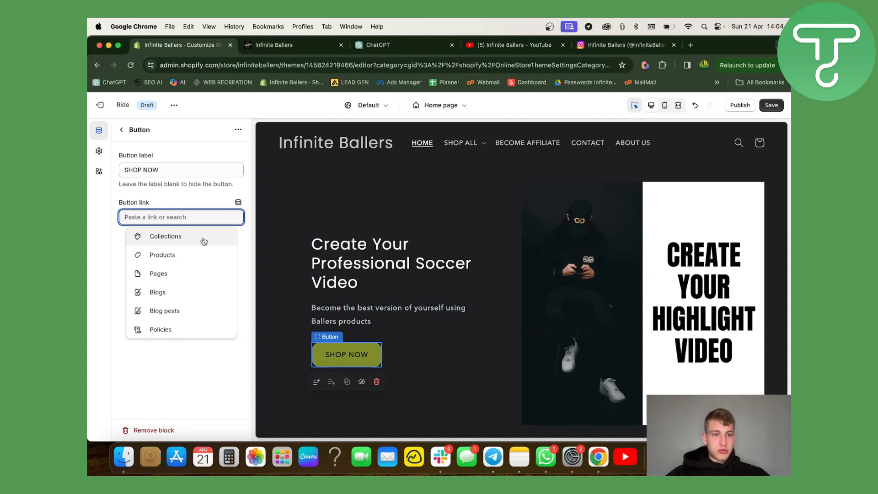
pyautogui.click(183, 259)
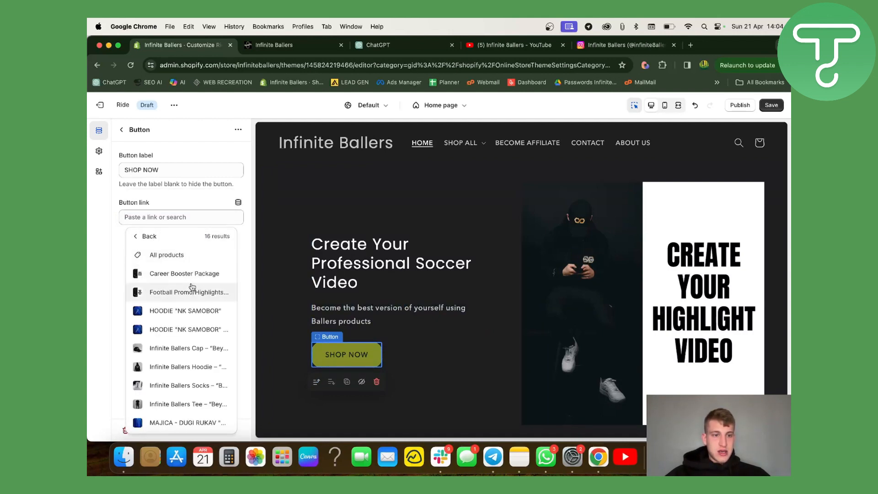
pyautogui.click(182, 296)
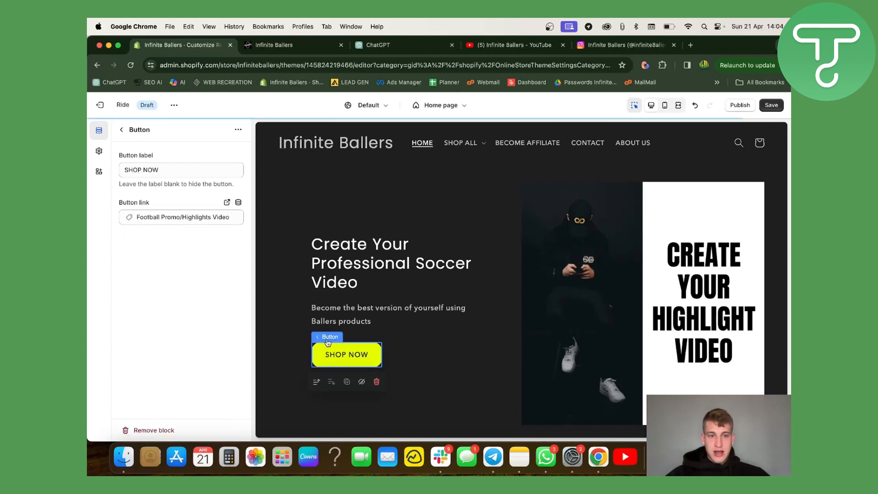
pyautogui.click(235, 222)
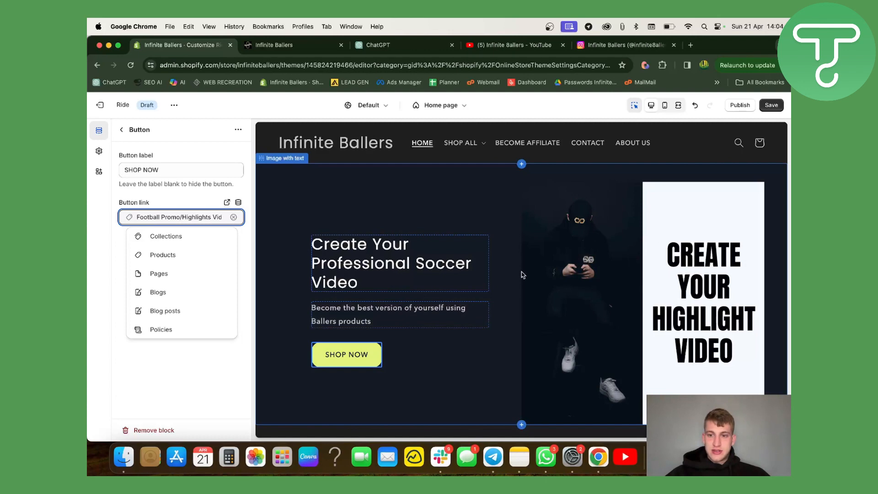
pyautogui.click(779, 107)
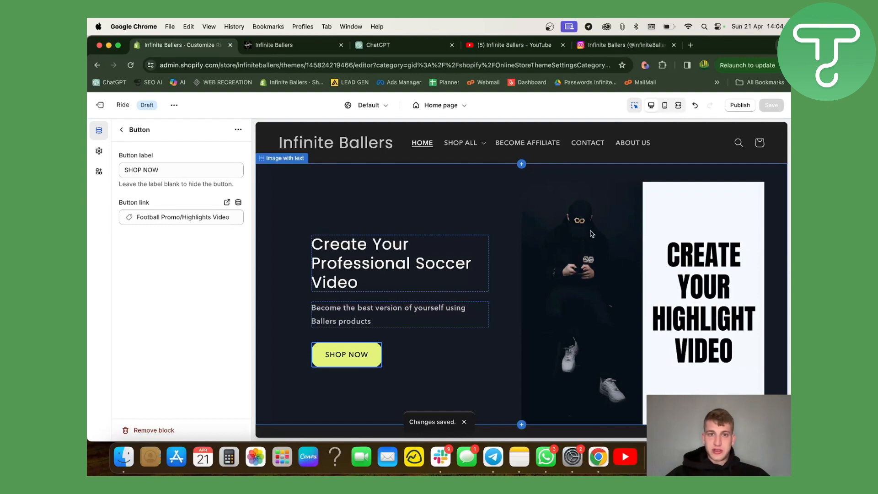
# Step: Reload the live Infinite Ballers storefront to check which design it shows, and return to the theme editor
pyautogui.click(283, 45)
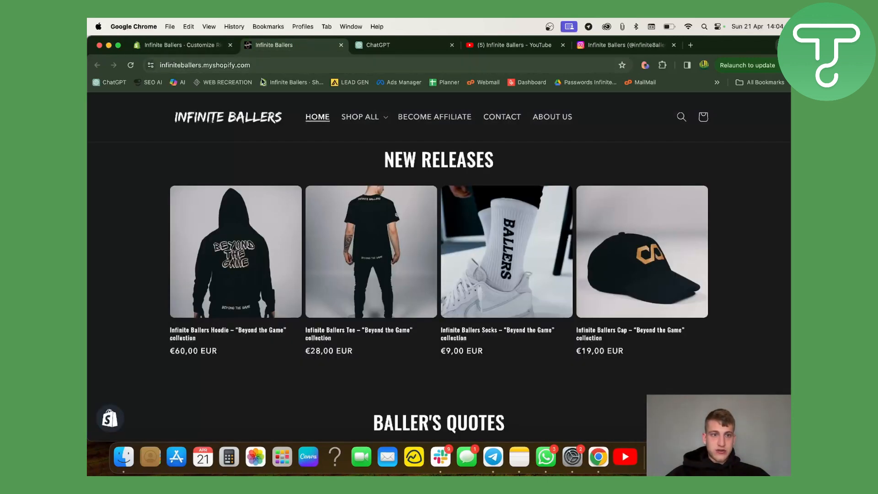
pyautogui.press('super+r')
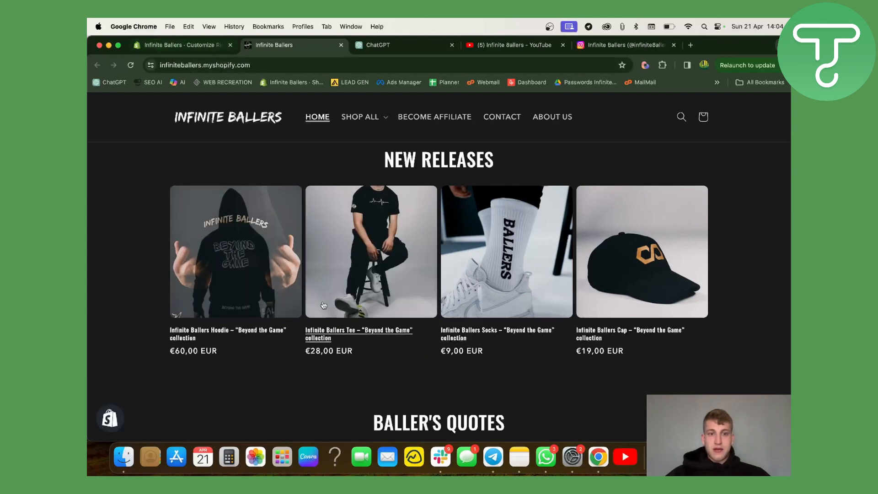
pyautogui.click(186, 44)
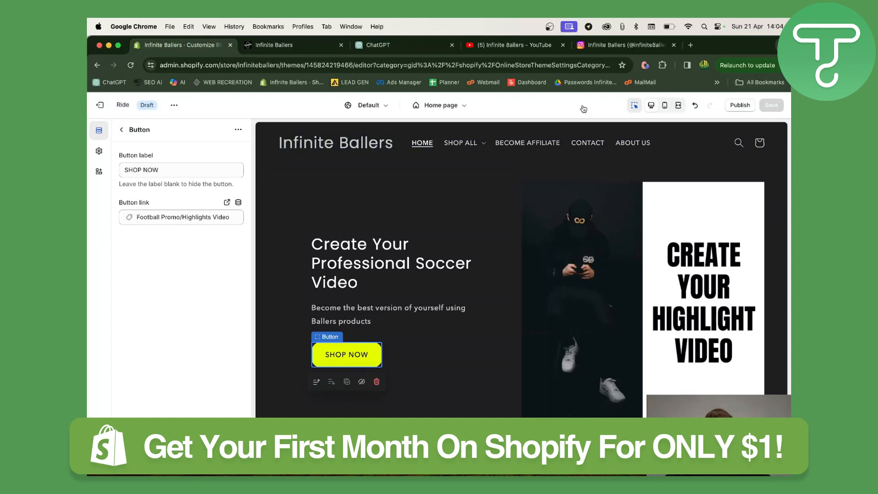
# Step: Exit the theme editor and publish the Ride theme from the theme library
pyautogui.click(101, 105)
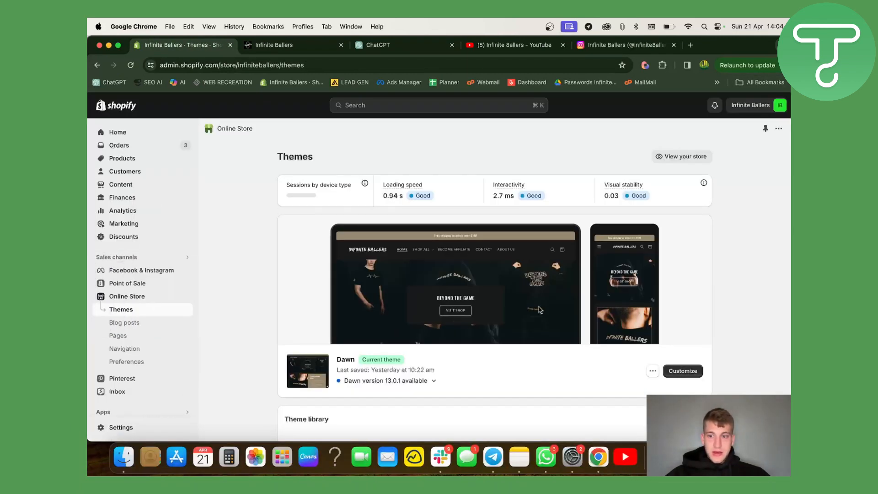
pyautogui.scroll(-5, 572, 358)
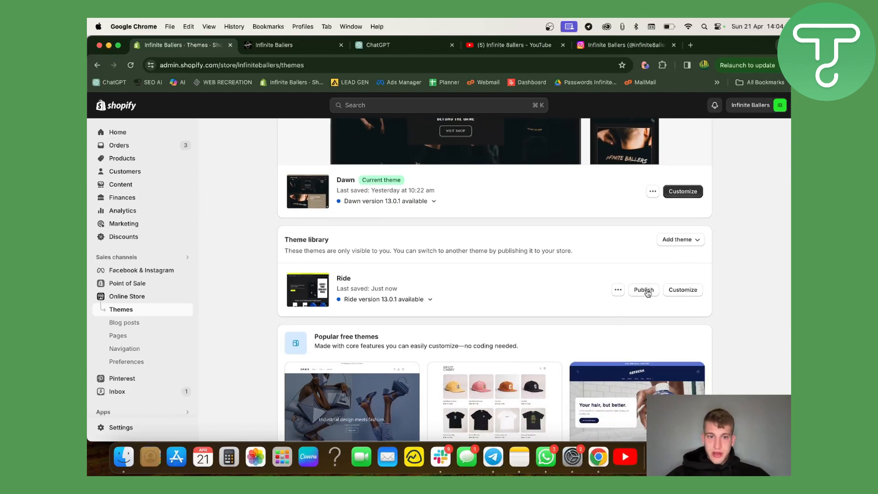
pyautogui.click(644, 289)
pyautogui.click(563, 333)
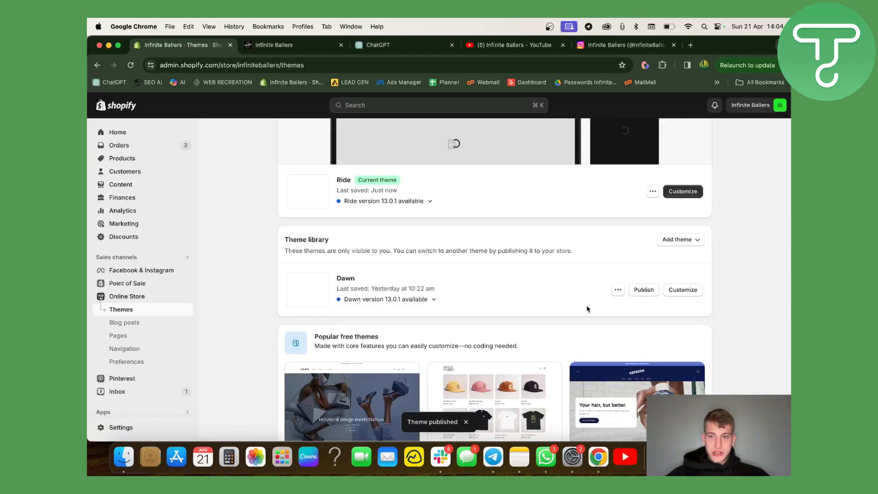
# Step: Reload the storefront, follow its home page SHOP NOW button and look through the linked product page
pyautogui.click(315, 45)
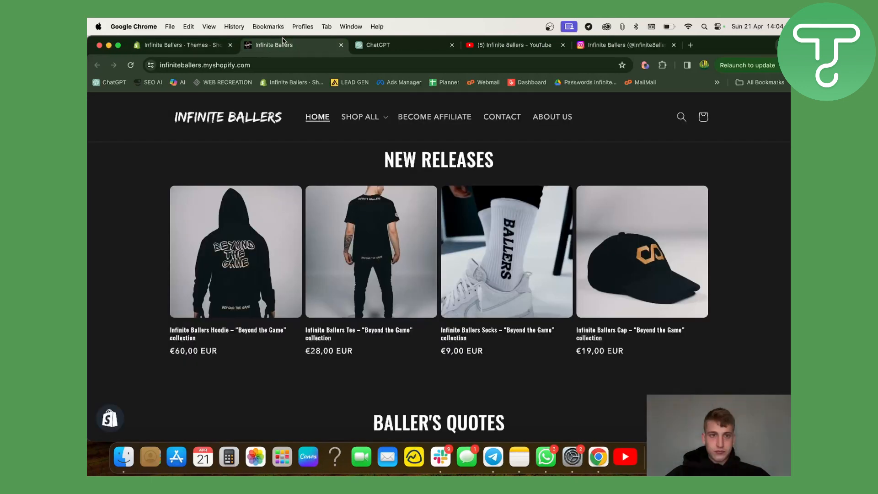
pyautogui.press('super+r')
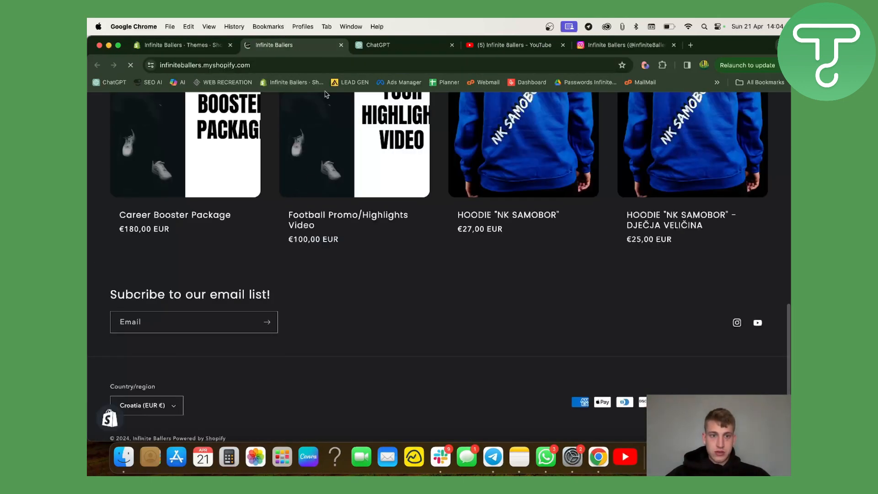
pyautogui.scroll(13, 320, 249)
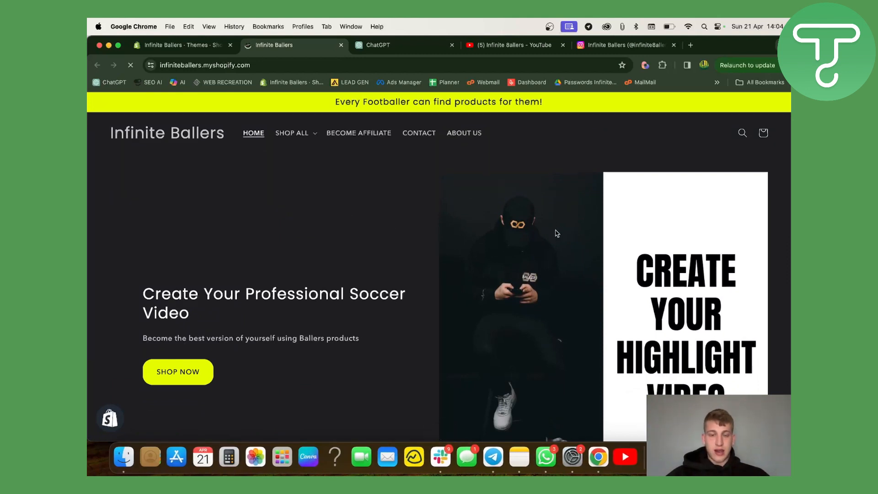
pyautogui.click(172, 377)
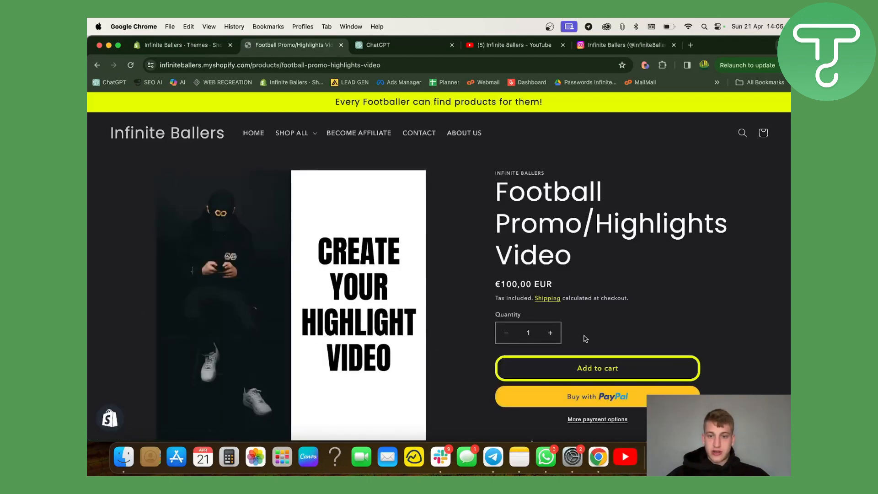
pyautogui.scroll(-10, 455, 301)
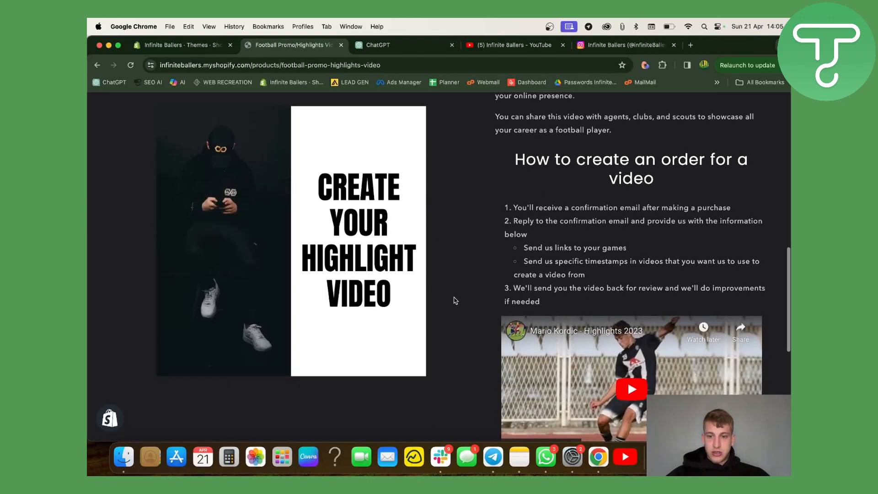
pyautogui.scroll(10, 455, 301)
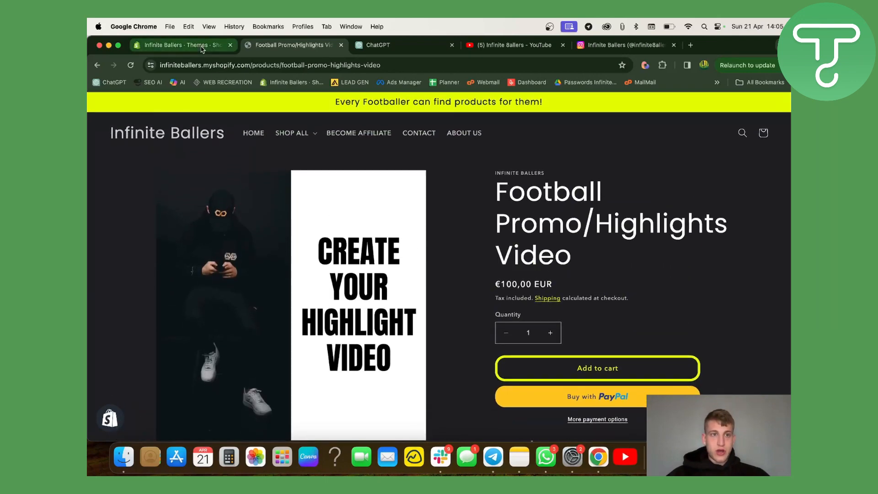
pyautogui.click(201, 46)
pyautogui.click(312, 48)
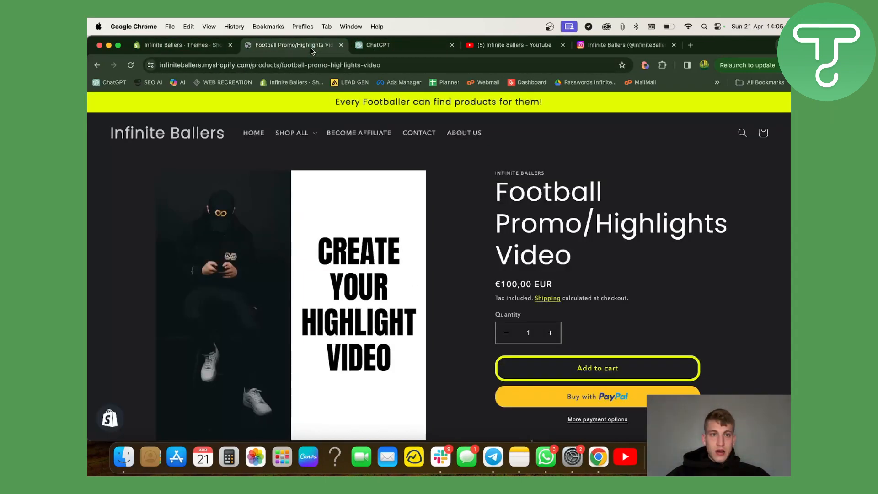
# Step: Return to the store's Themes page and open the current Ride theme for customization
pyautogui.click(193, 49)
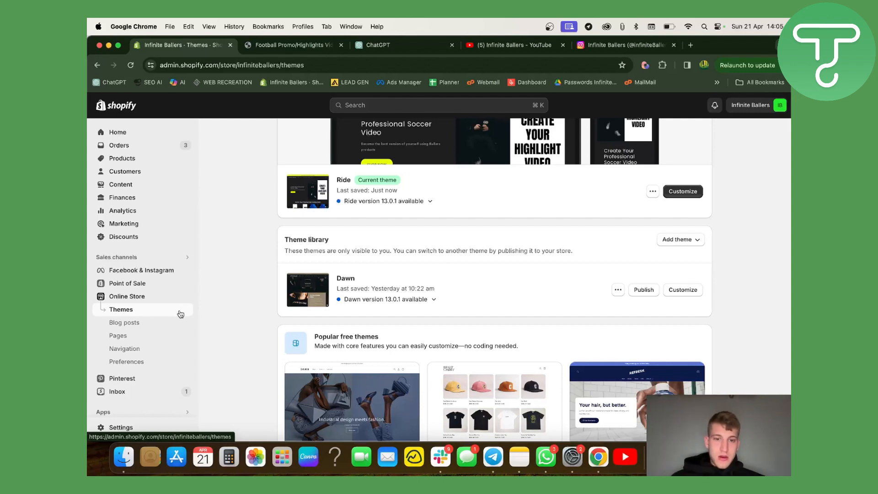
pyautogui.click(672, 195)
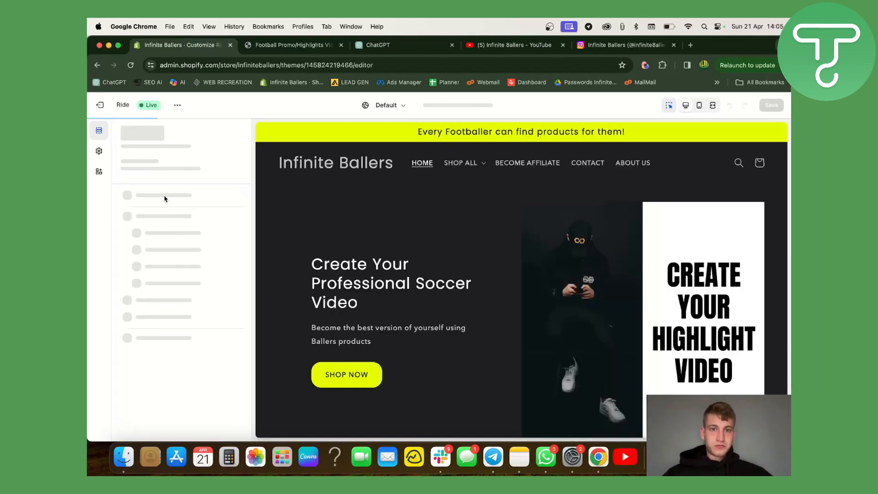
pyautogui.scroll(-3, 501, 272)
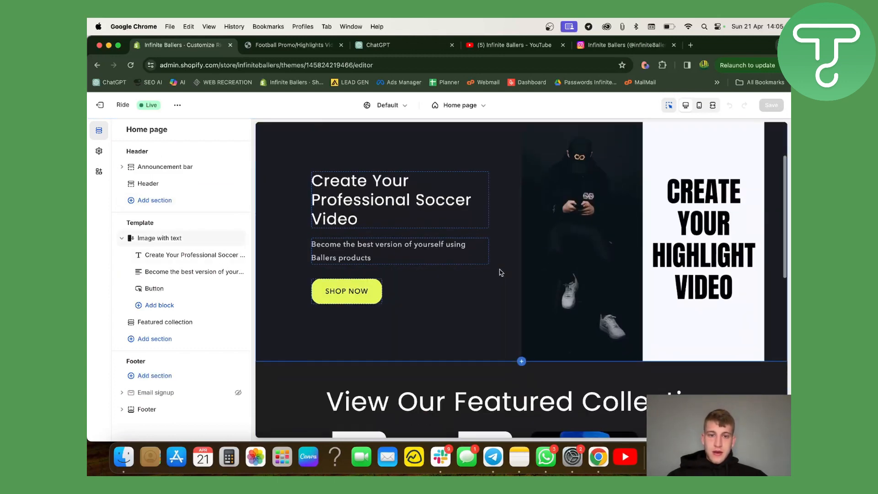
# Step: Check the label and link settings of the SHOP NOW button block in the home page's Image with text section
pyautogui.click(337, 294)
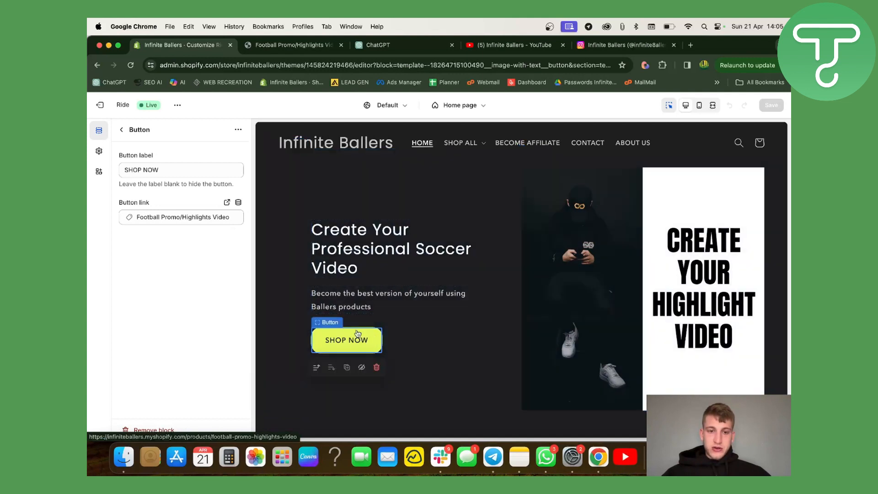
pyautogui.click(122, 131)
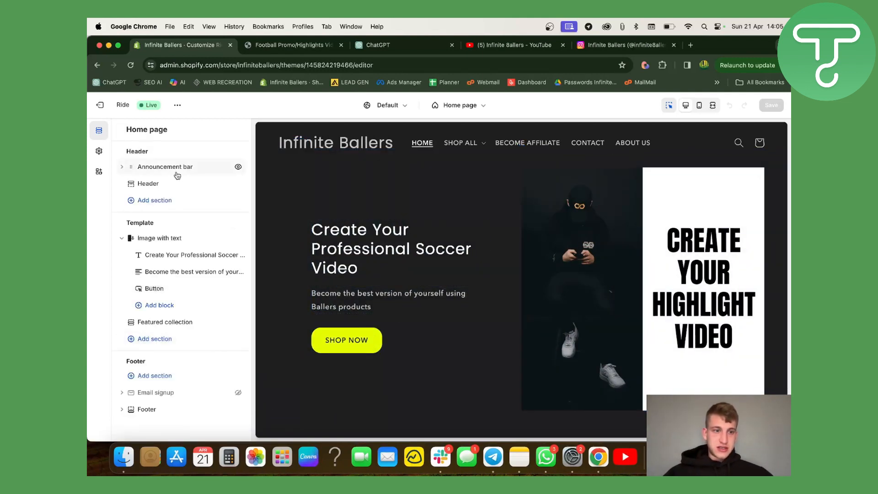
pyautogui.click(161, 289)
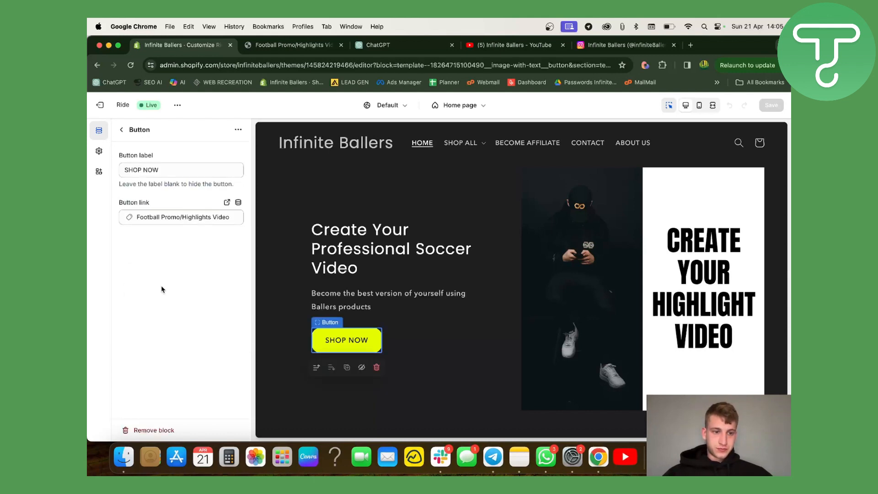
pyautogui.click(122, 131)
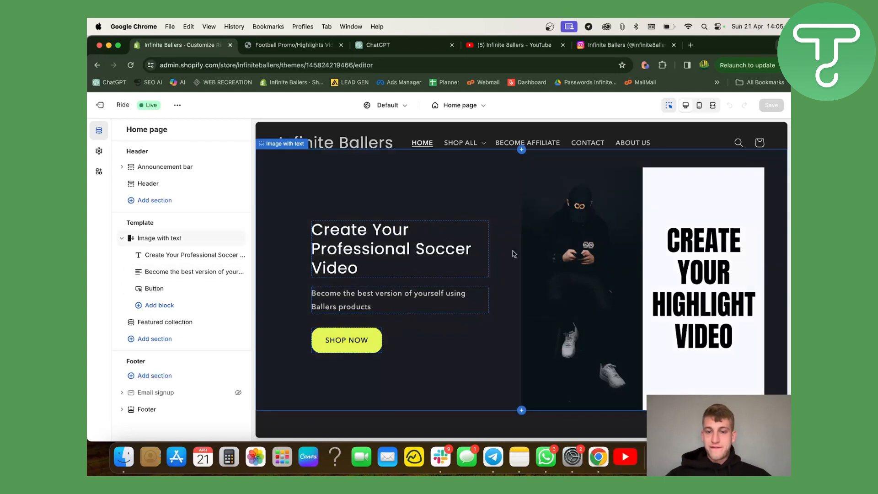
pyautogui.scroll(-3, 484, 319)
pyautogui.scroll(4, 484, 319)
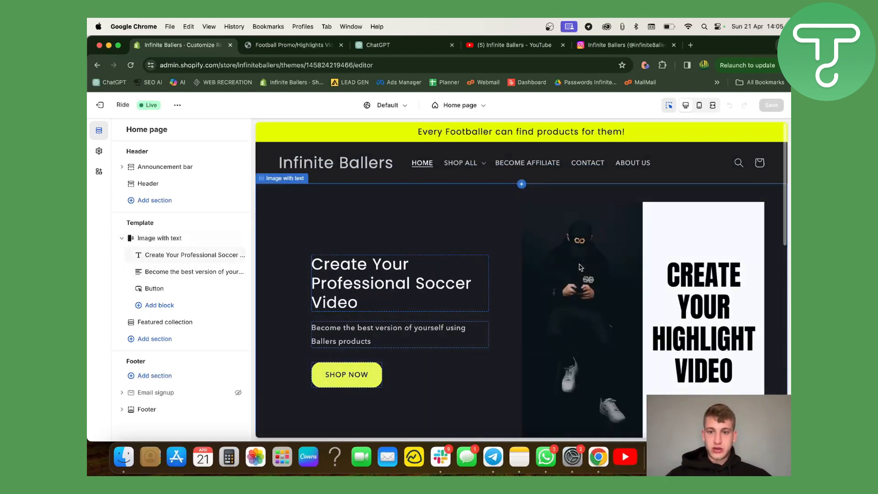
pyautogui.scroll(-4, 484, 284)
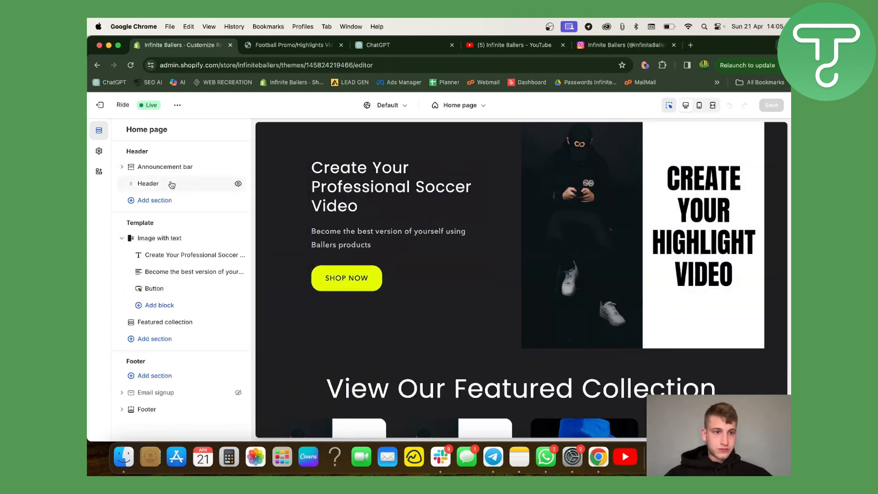
# Step: Check which further actions the Image with text section's button block offers, and look over the home page preview
pyautogui.click(158, 289)
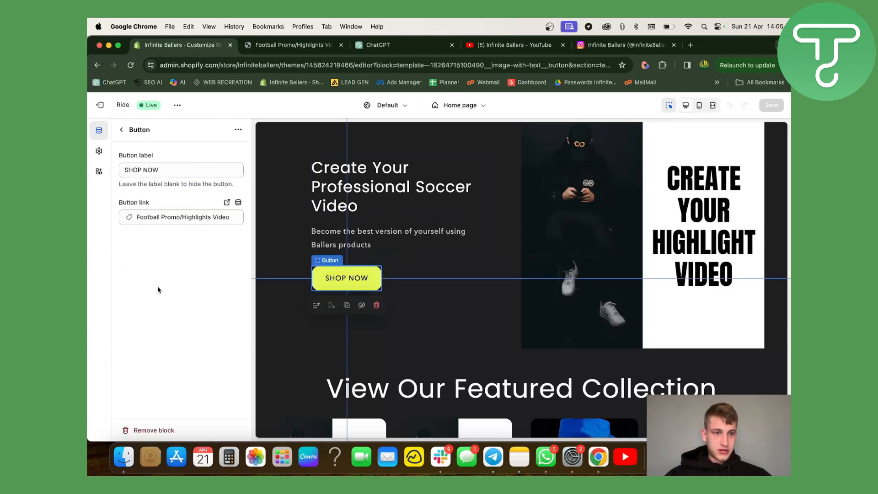
pyautogui.click(237, 130)
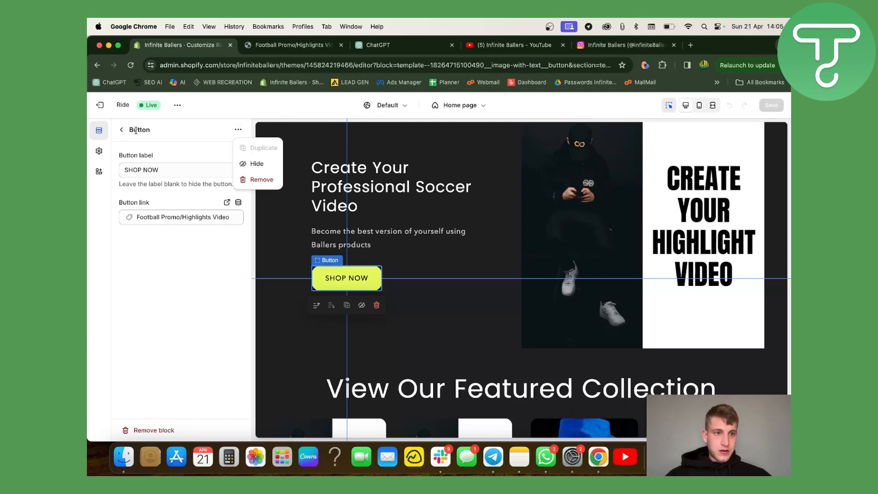
pyautogui.click(122, 130)
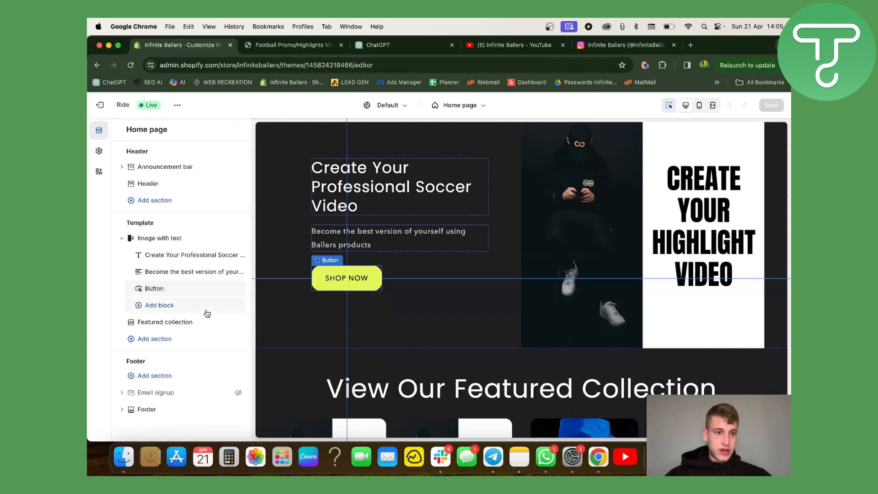
pyautogui.scroll(3, 411, 293)
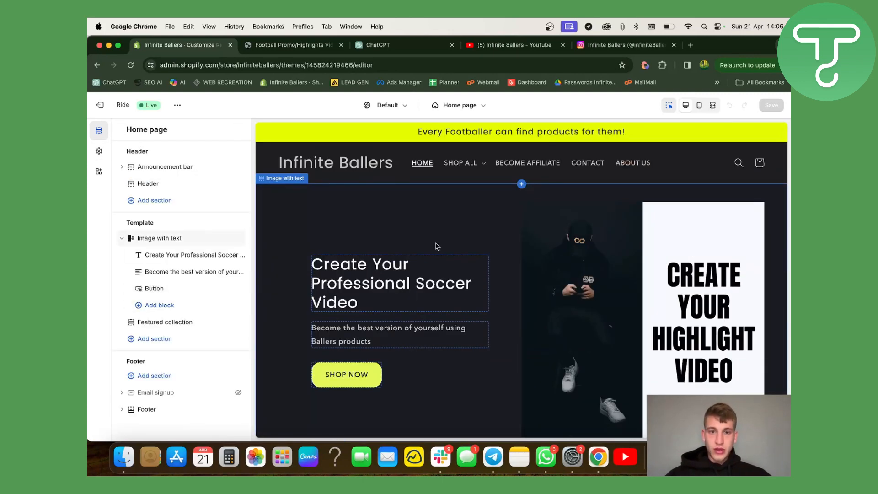
pyautogui.scroll(-3, 434, 252)
pyautogui.scroll(3, 434, 257)
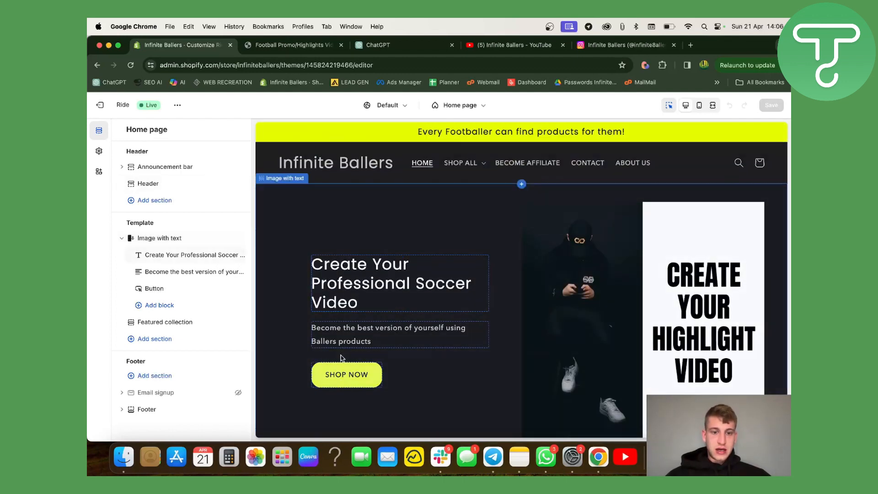
# Step: Go to the live storefront's home page and inspect its SHOP NOW button in the browser's developer tools
pyautogui.click(292, 45)
pyautogui.scroll(-3, 392, 378)
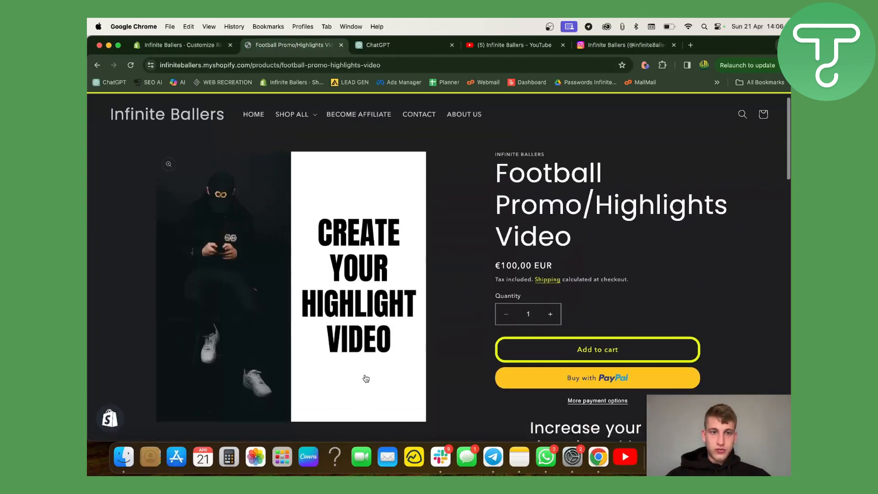
pyautogui.scroll(3, 320, 325)
pyautogui.click(198, 135)
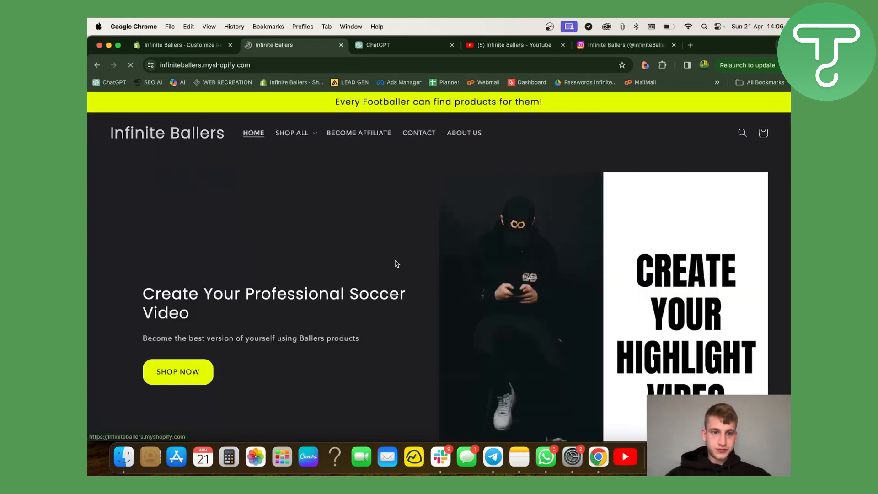
pyautogui.rightClick(183, 377)
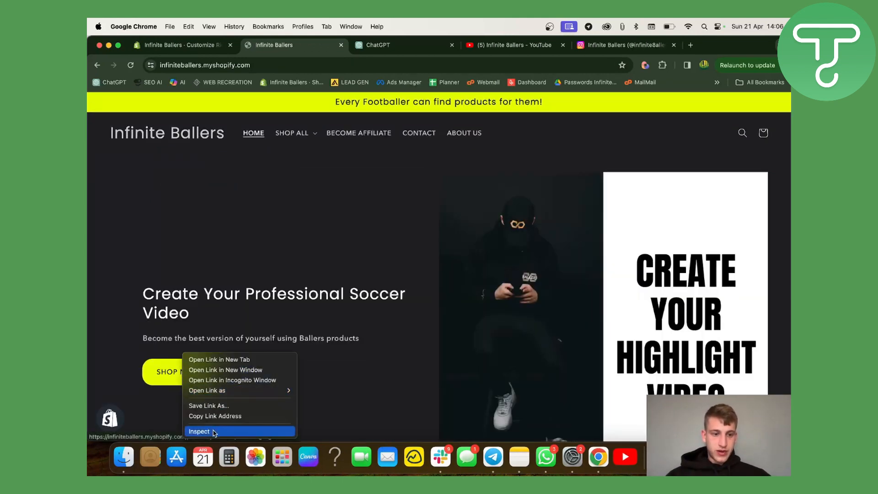
pyautogui.click(200, 431)
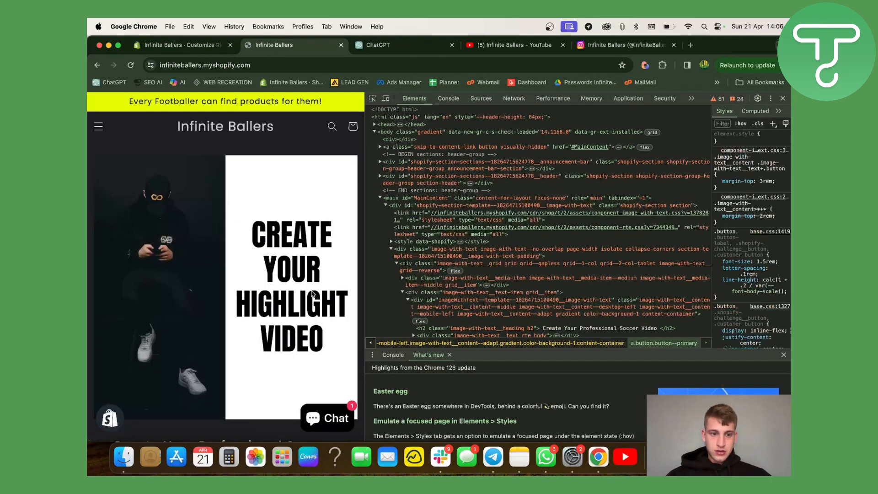
pyautogui.scroll(-5, 209, 338)
pyautogui.rightClick(159, 333)
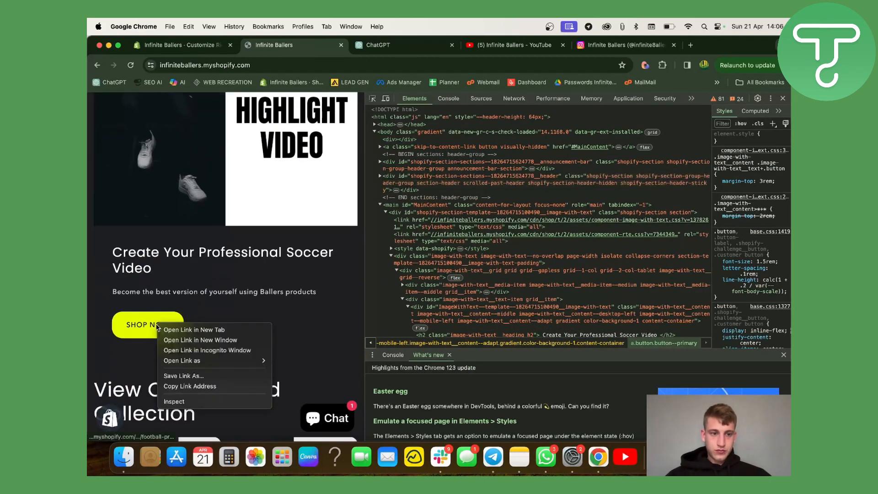
pyautogui.click(184, 403)
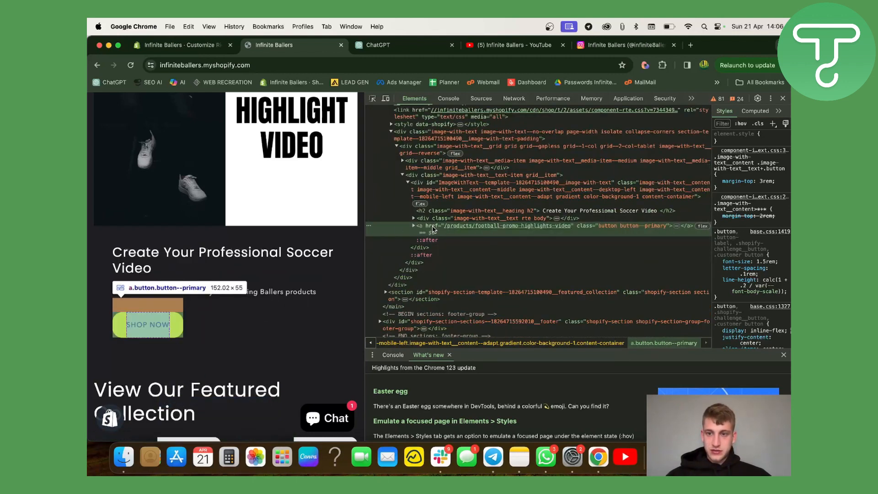
# Step: Expand the SHOP NOW button's link element in the inspected page code and copy it
pyautogui.click(678, 227)
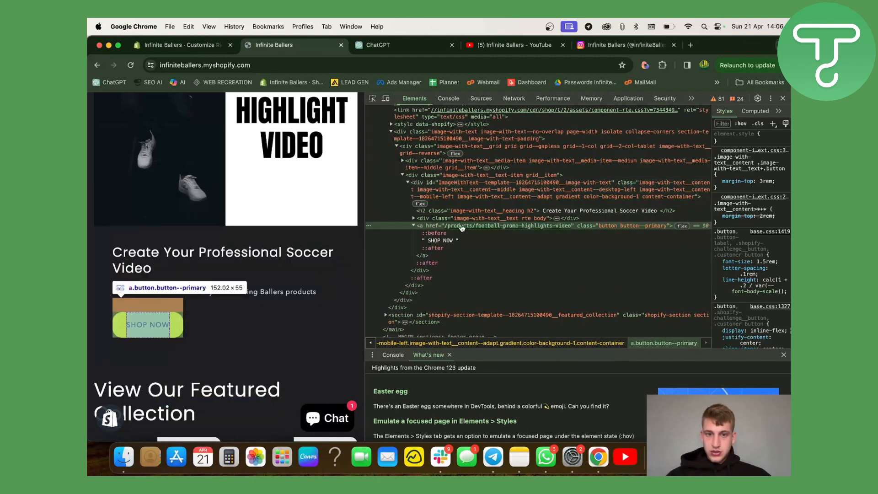
pyautogui.rightClick(426, 228)
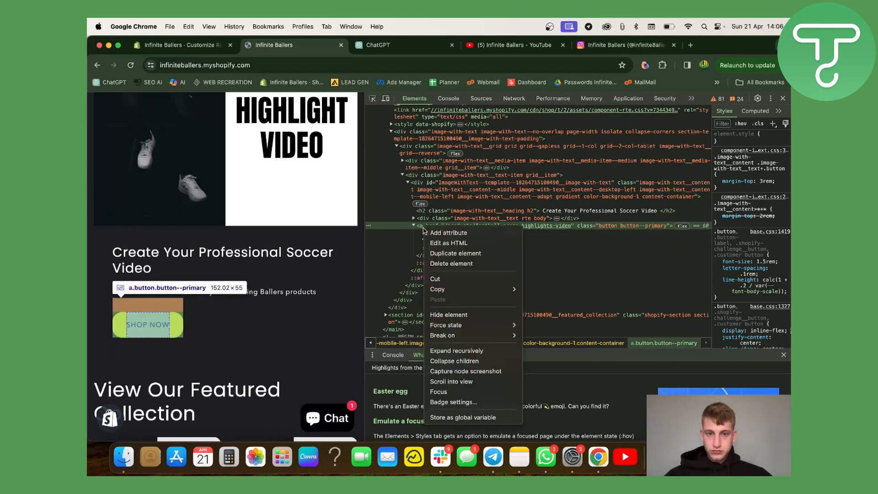
pyautogui.moveTo(448, 291)
pyautogui.click(549, 293)
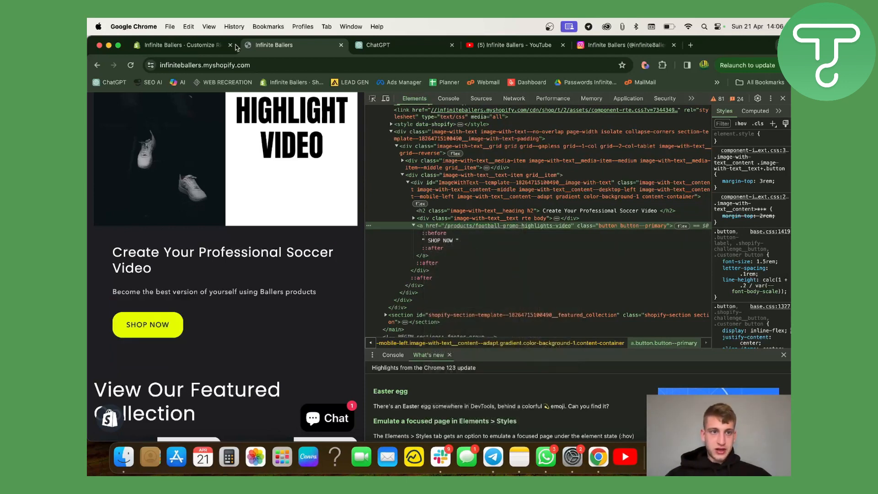
# Step: Return to the theme editor and open the Buttons category of the theme settings
pyautogui.click(204, 47)
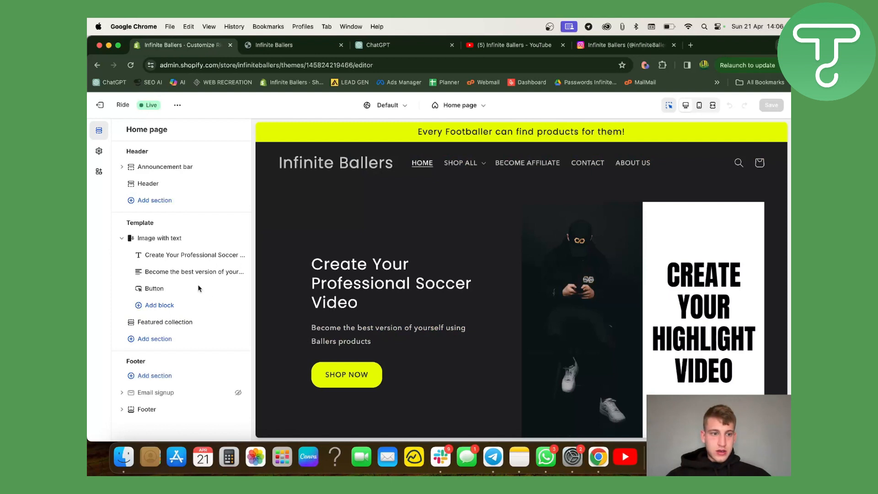
pyautogui.click(99, 153)
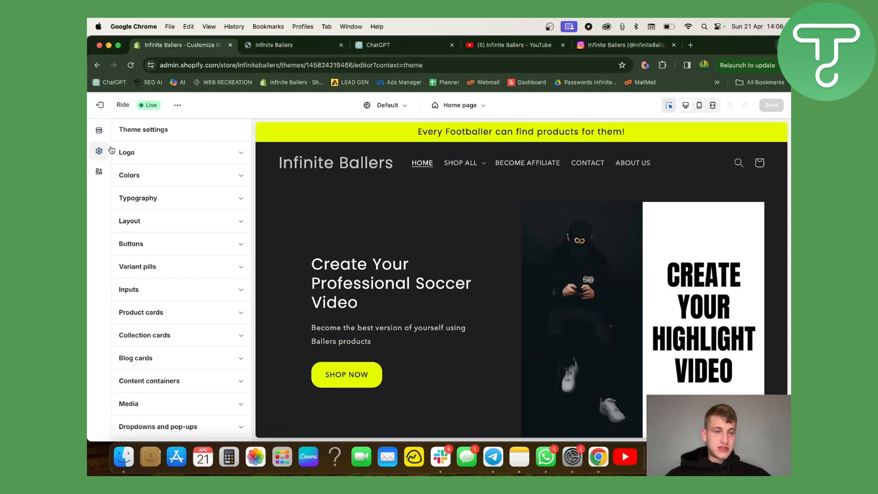
pyautogui.scroll(-3, 384, 391)
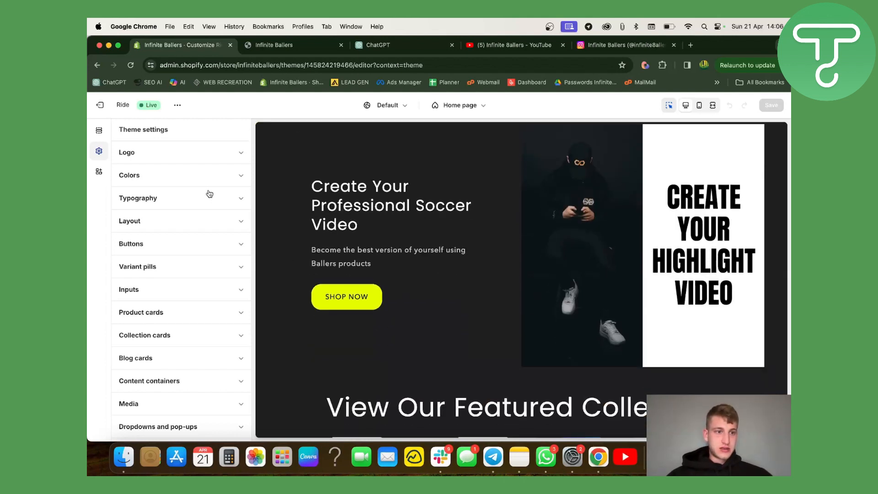
pyautogui.click(194, 245)
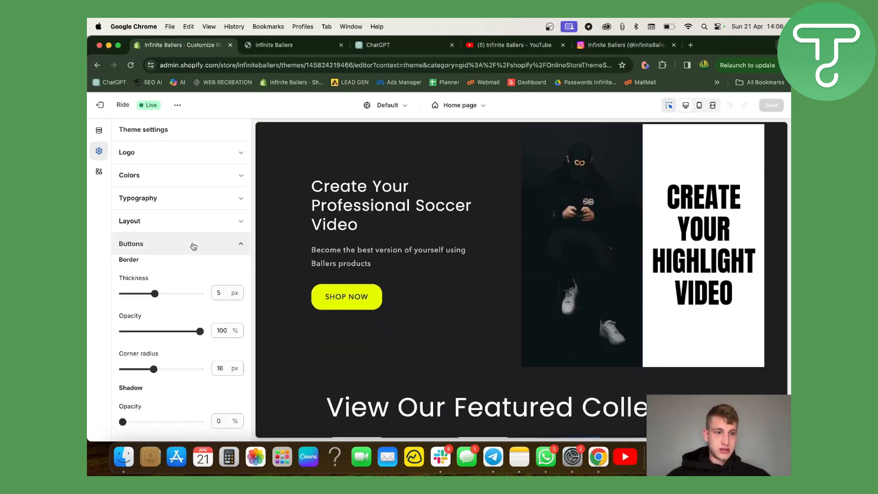
pyautogui.scroll(-2, 196, 314)
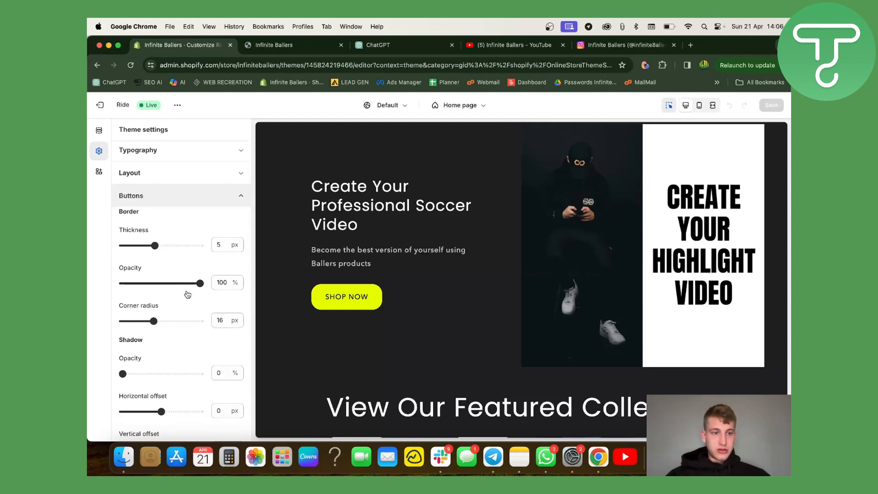
pyautogui.scroll(-4, 187, 294)
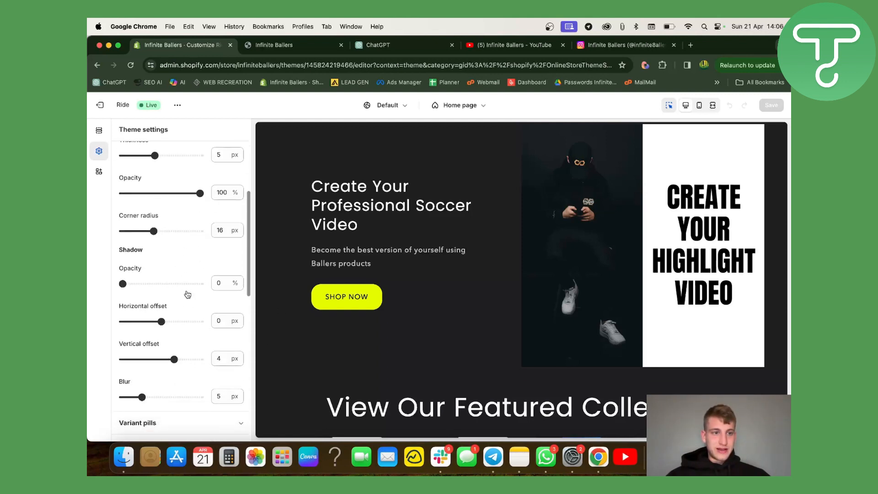
# Step: Set the theme buttons' corner radius to 0 px and inspect the SHOP NOW button's corners up close in the preview
pyautogui.click(225, 231)
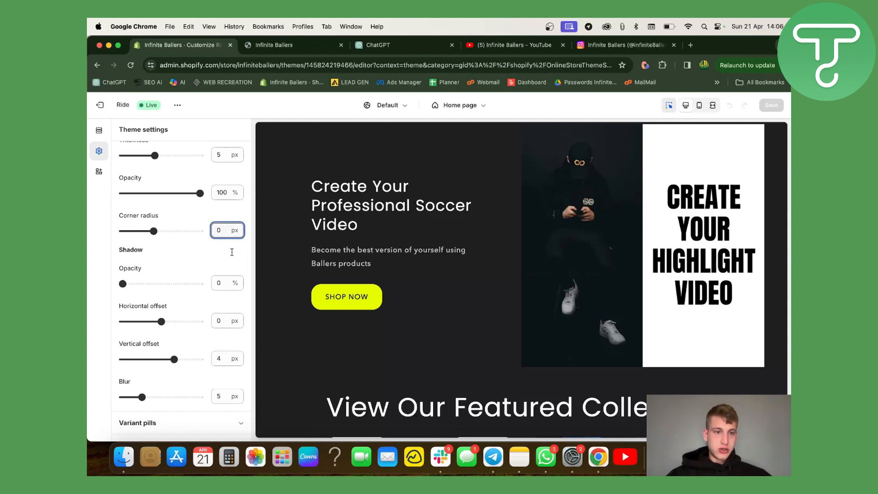
pyautogui.write('0')
pyautogui.moveTo(224, 230); pyautogui.dragTo(213, 228)
pyautogui.click(216, 252)
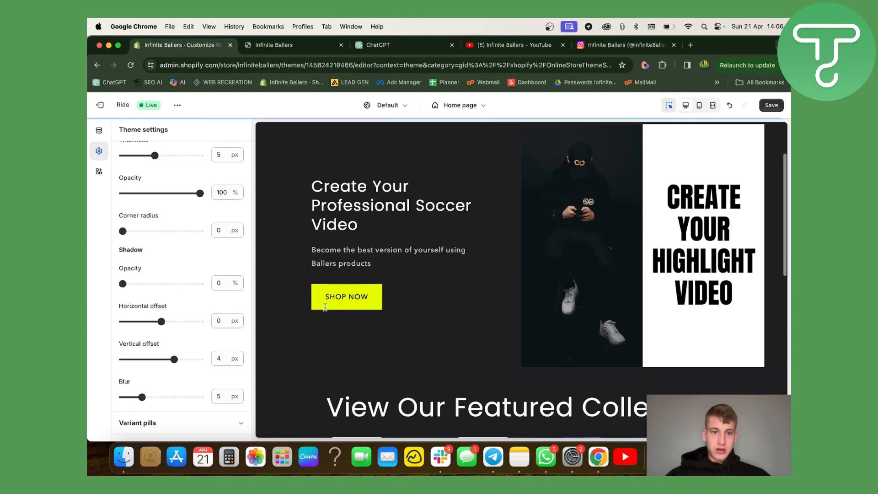
pyautogui.scroll(8, 324, 308)
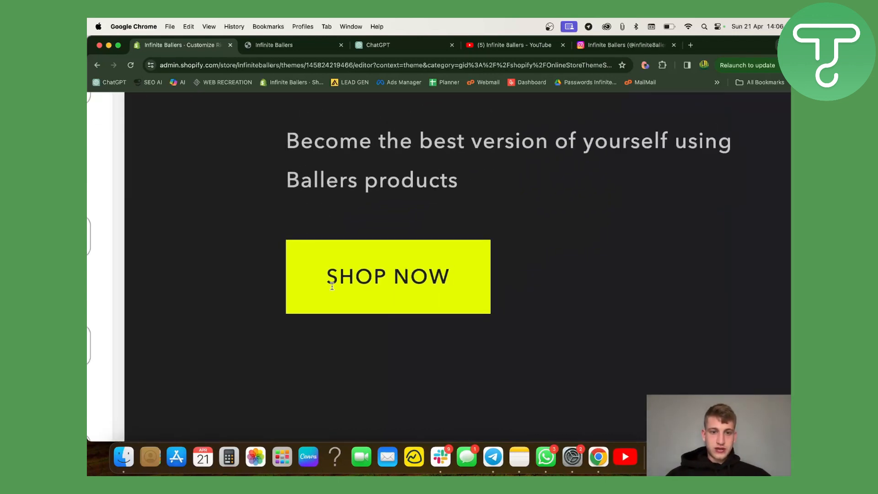
pyautogui.scroll(-6, 332, 286)
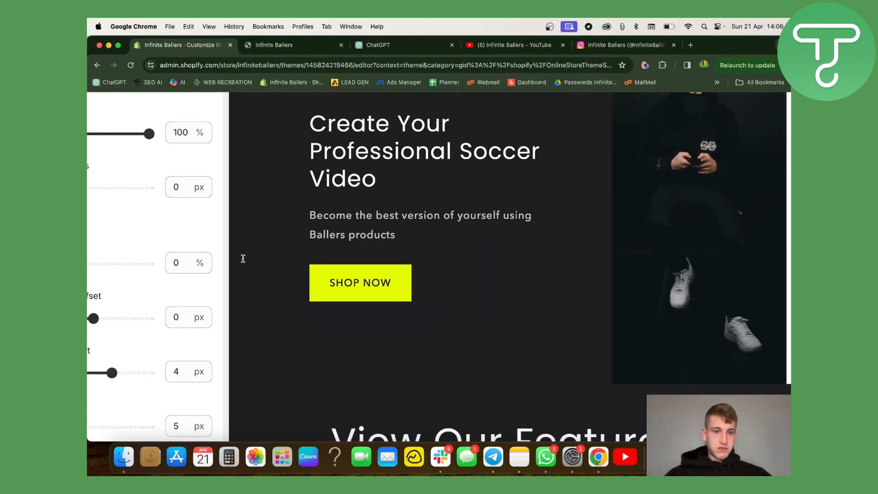
pyautogui.scroll(-3, 242, 258)
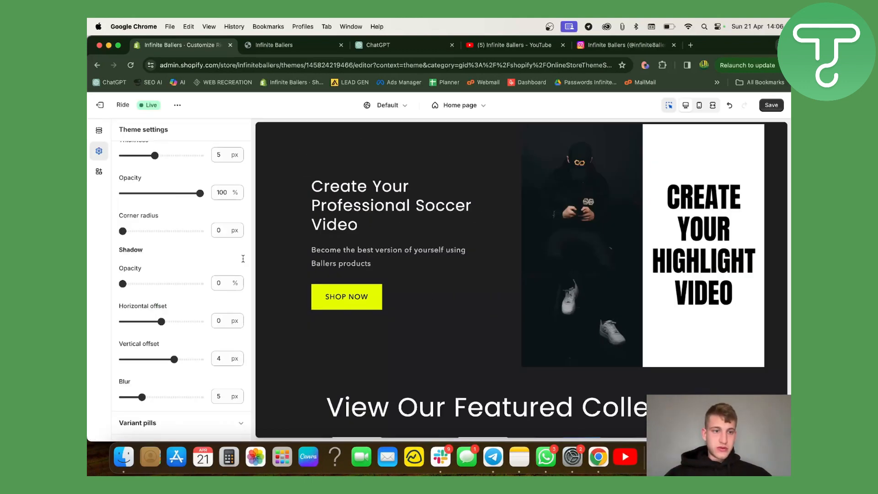
# Step: Set the theme buttons' corner radius to 15 px and look over the preview and the remaining button settings
pyautogui.click(219, 231)
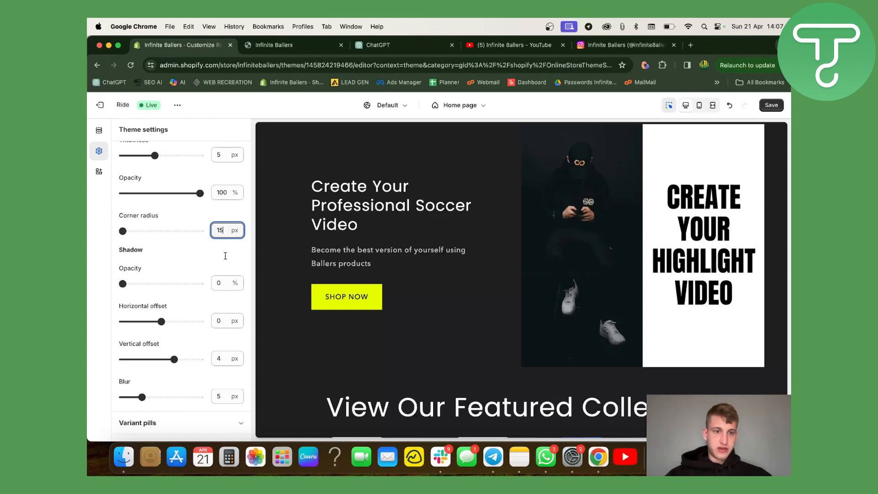
pyautogui.press('Return')
pyautogui.scroll(-3, 463, 304)
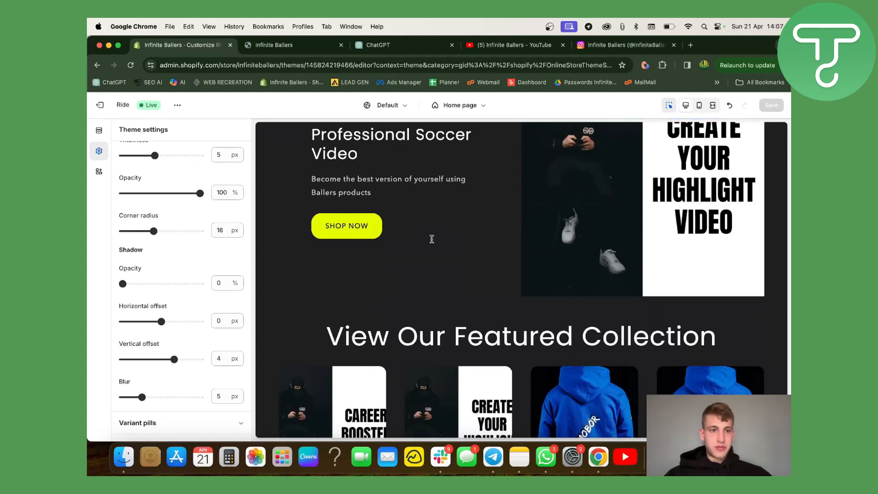
pyautogui.scroll(2, 432, 240)
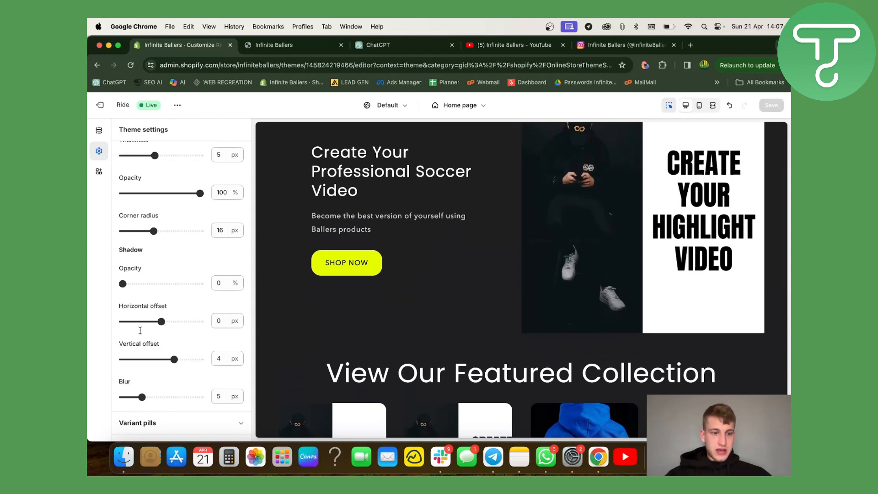
pyautogui.scroll(-3, 140, 330)
pyautogui.scroll(5, 151, 316)
pyautogui.scroll(-2, 173, 272)
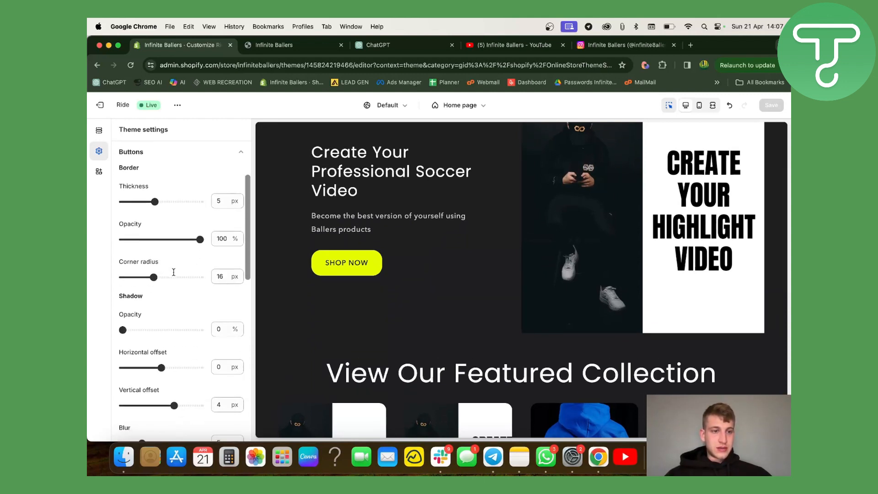
# Step: Try a 20% border opacity on the theme buttons, inspect the SHOP NOW button up close, and restore the opacity to 100%
pyautogui.moveTo(199, 239); pyautogui.dragTo(139, 239)
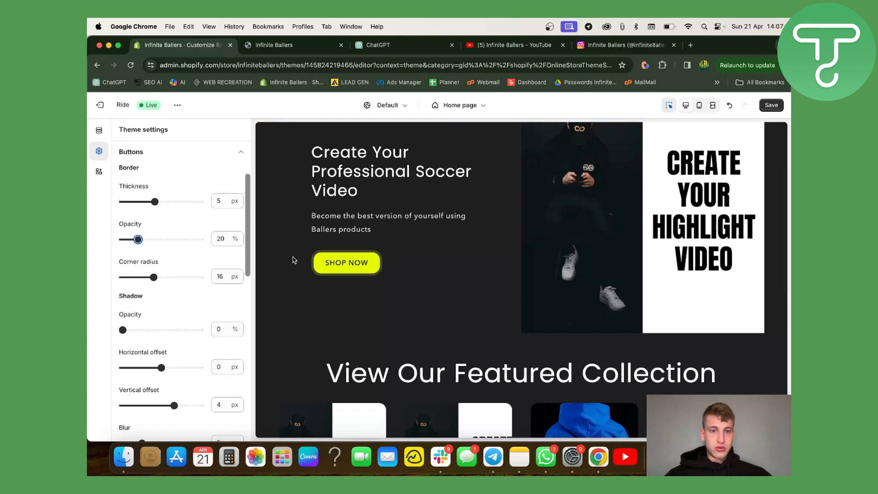
pyautogui.scroll(5, 341, 260)
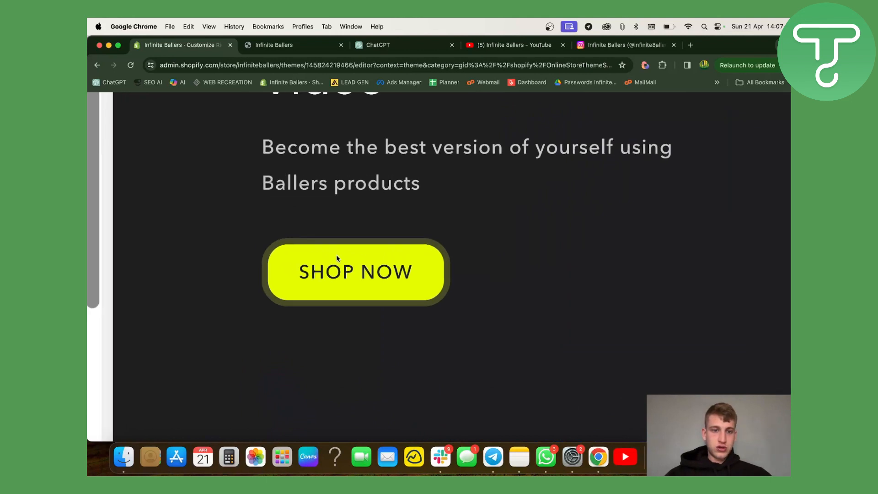
pyautogui.scroll(-5, 338, 258)
pyautogui.moveTo(138, 240); pyautogui.dragTo(192, 239)
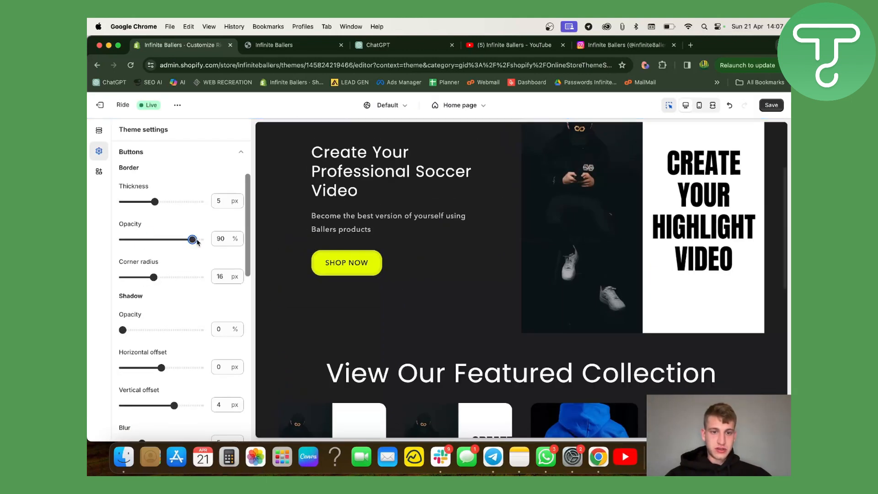
pyautogui.moveTo(196, 240); pyautogui.dragTo(202, 239)
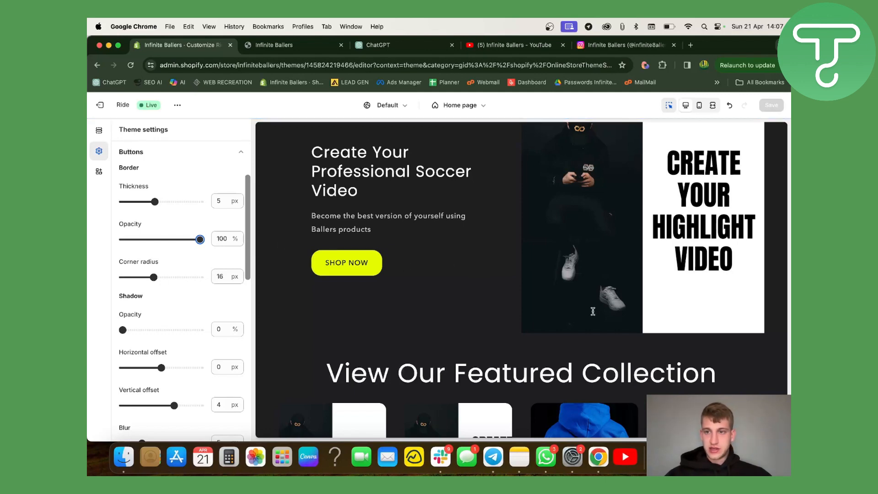
# Step: Open the home page's Featured collection section and try the Small heading size before setting it back to Medium
pyautogui.scroll(-10, 391, 276)
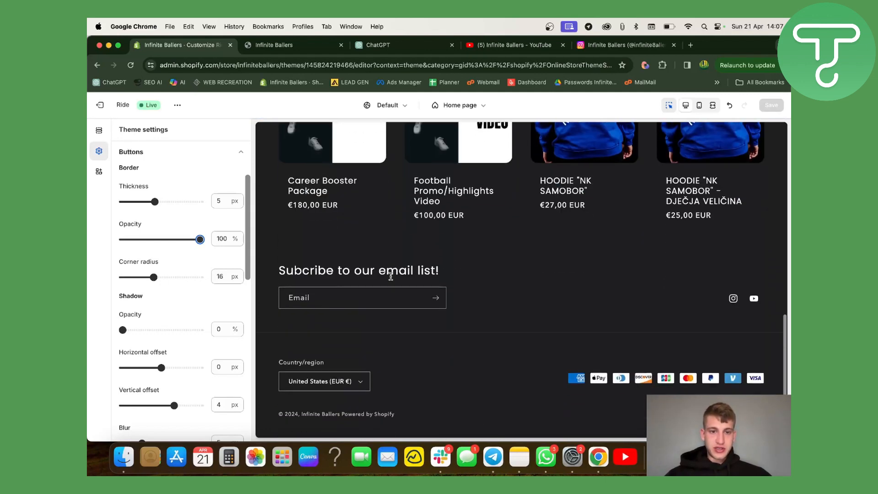
pyautogui.scroll(5, 390, 276)
pyautogui.scroll(3, 390, 276)
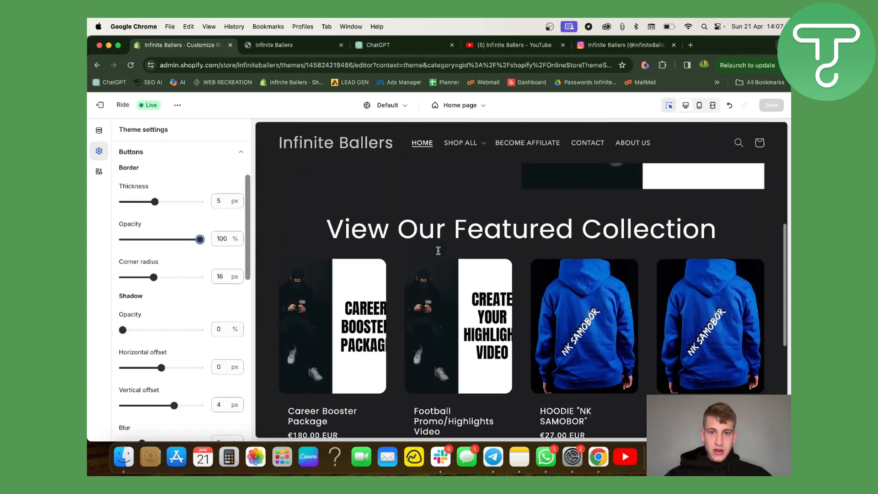
pyautogui.click(380, 255)
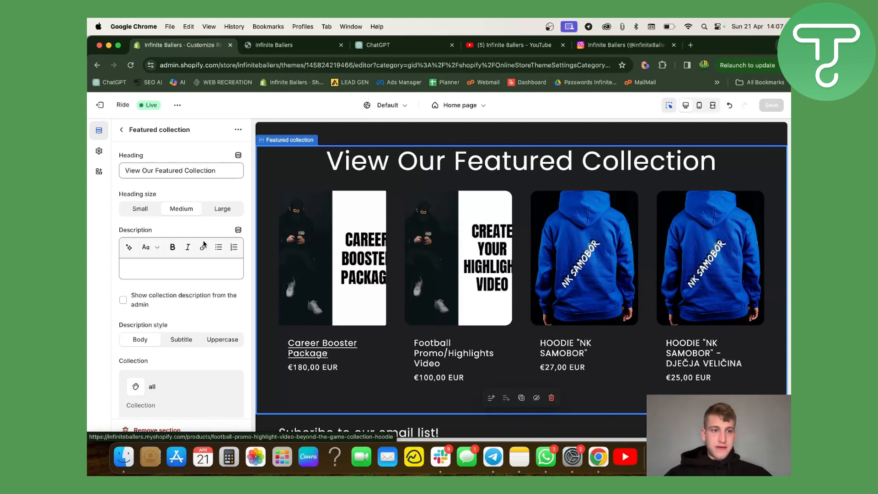
pyautogui.click(140, 209)
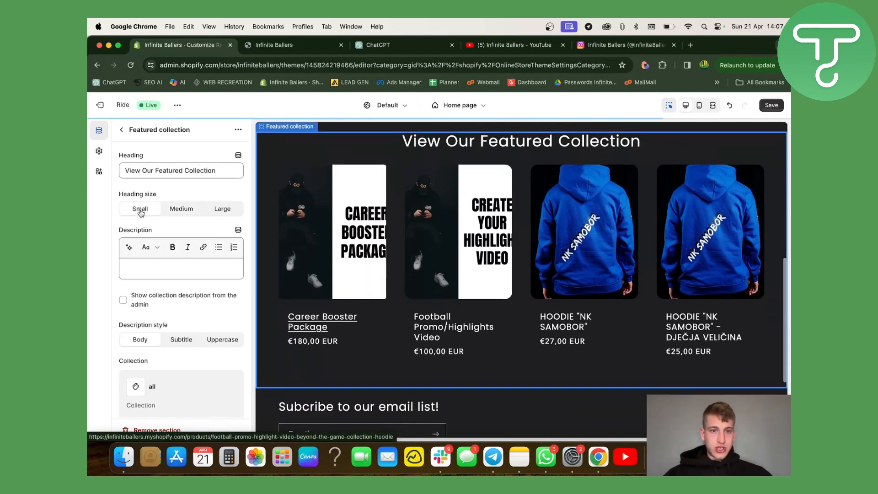
pyautogui.click(178, 209)
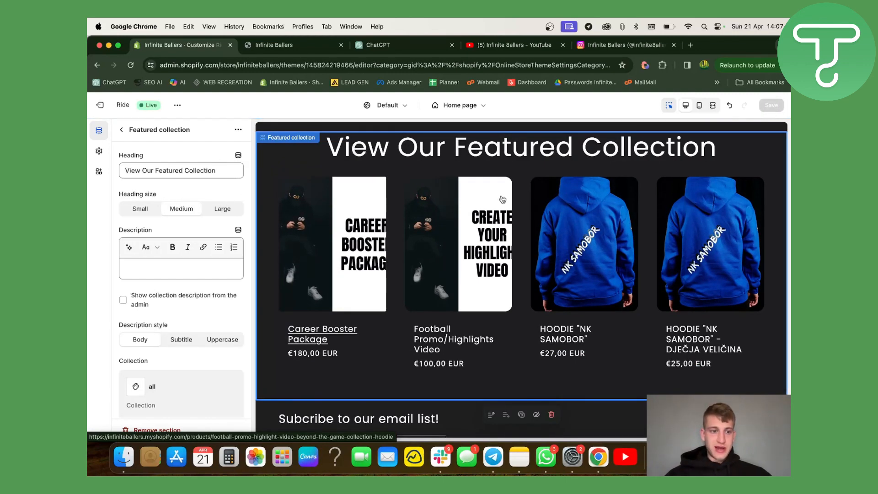
# Step: Cut all of the code out of the Featured collection section's Custom CSS
pyautogui.scroll(-10, 148, 236)
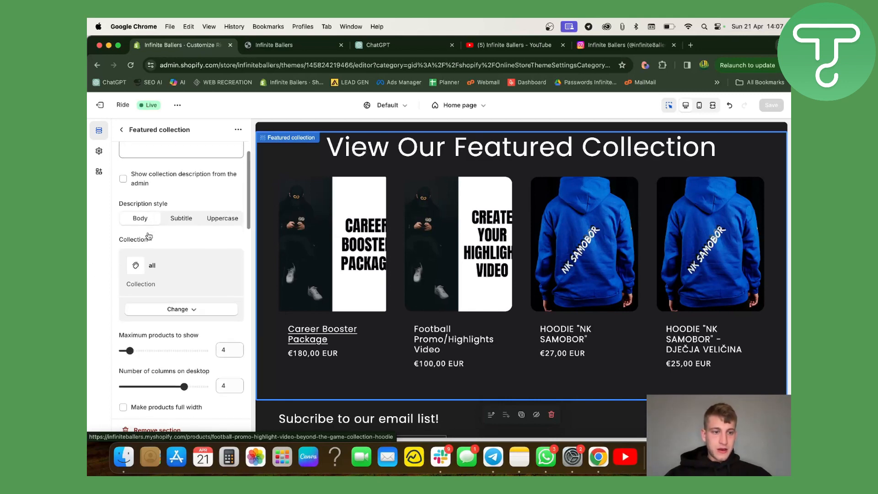
pyautogui.scroll(-15, 148, 236)
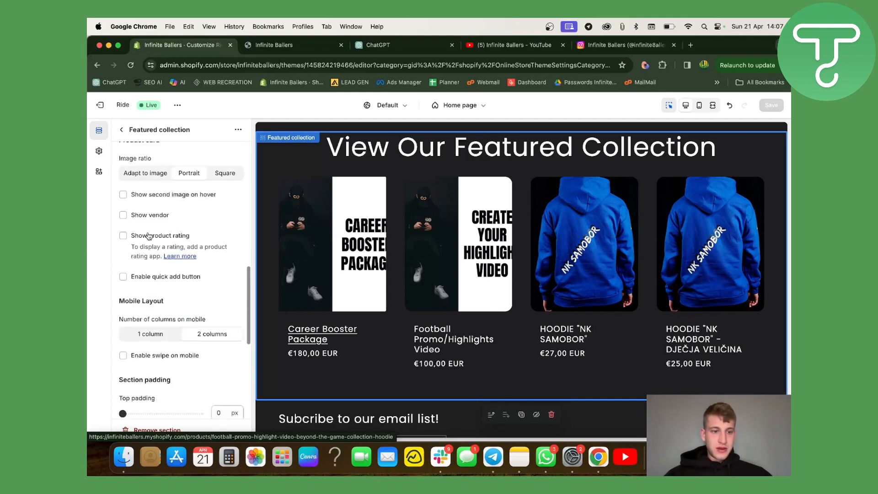
pyautogui.scroll(-1, 148, 236)
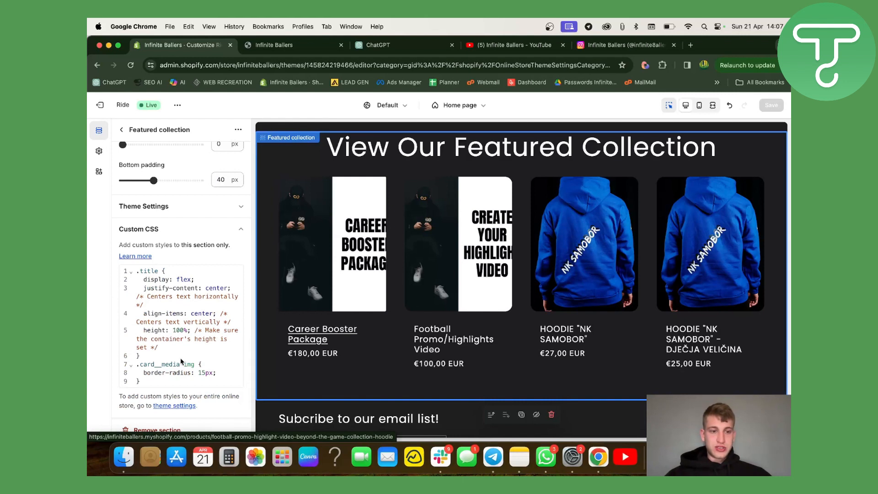
pyautogui.click(176, 387)
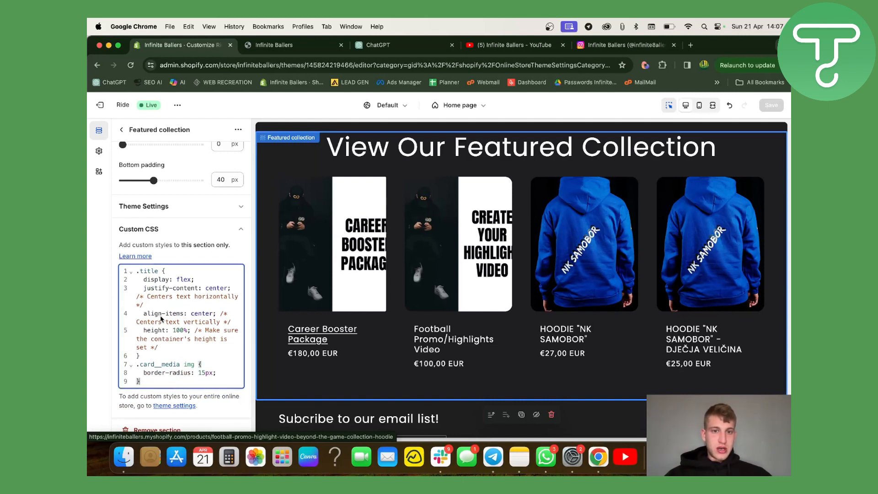
pyautogui.moveTo(157, 385); pyautogui.dragTo(125, 272)
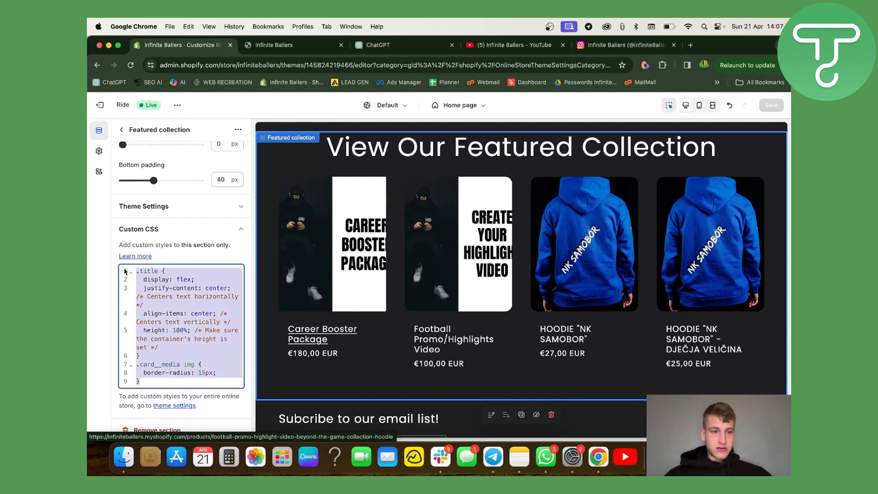
pyautogui.press('super+x')
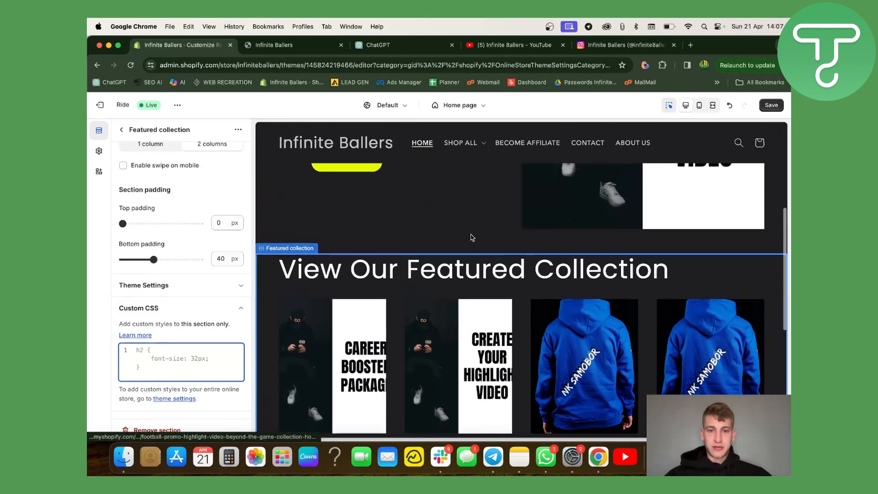
# Step: Examine the Featured collection's heading alignment and image corners in the preview and look through the section's built-in settings
pyautogui.scroll(-3, 437, 331)
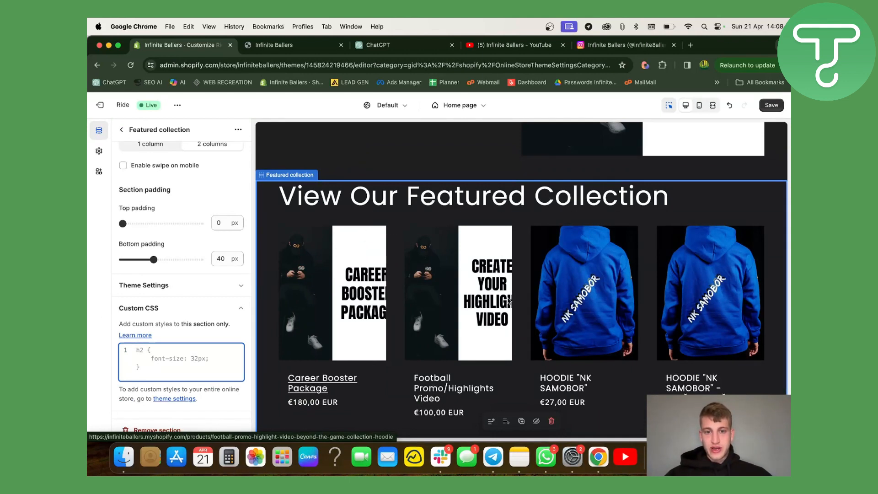
pyautogui.scroll(10, 160, 195)
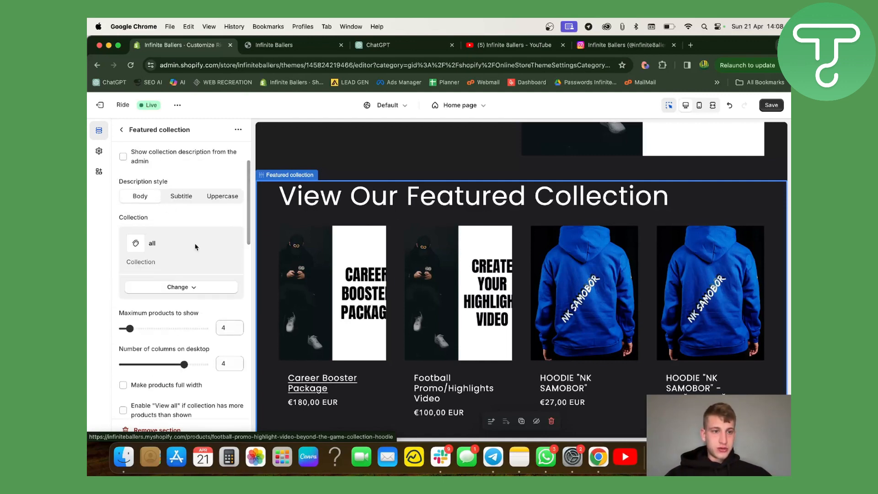
pyautogui.scroll(4, 210, 221)
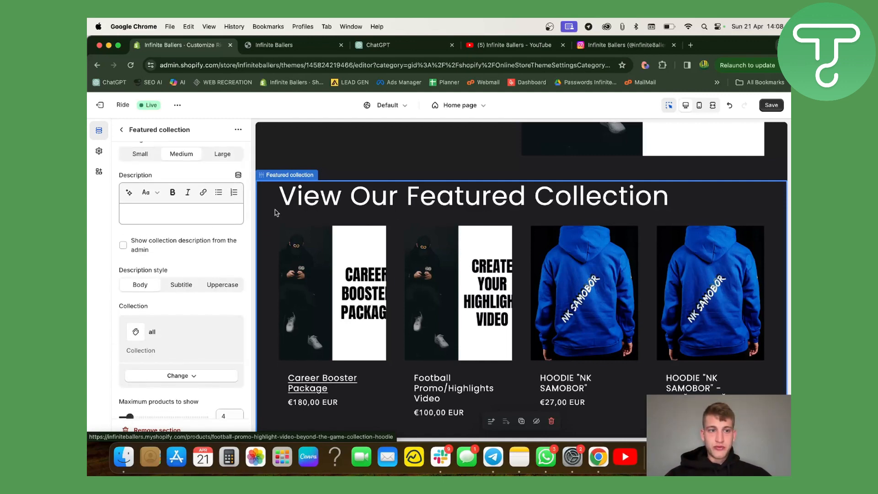
pyautogui.scroll(3, 209, 218)
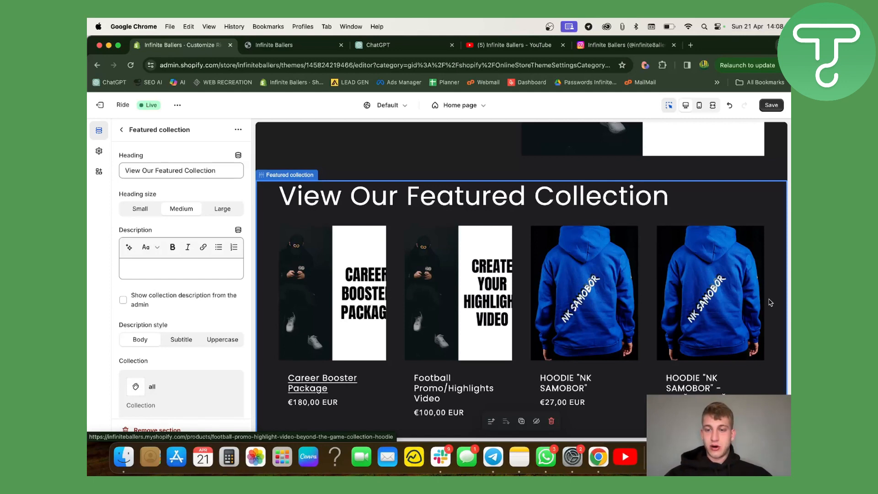
# Step: Paste the cut title and card image styles back into the Featured collection section's Custom CSS
pyautogui.scroll(-15, 217, 308)
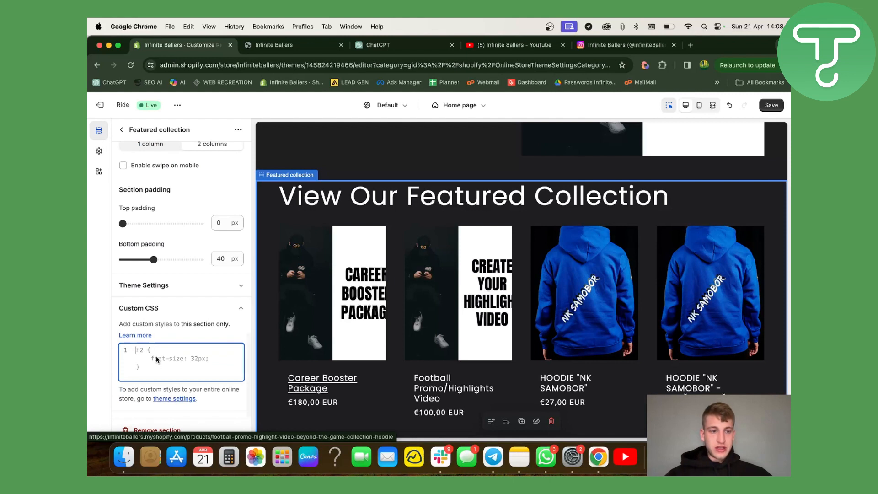
pyautogui.press('super+v')
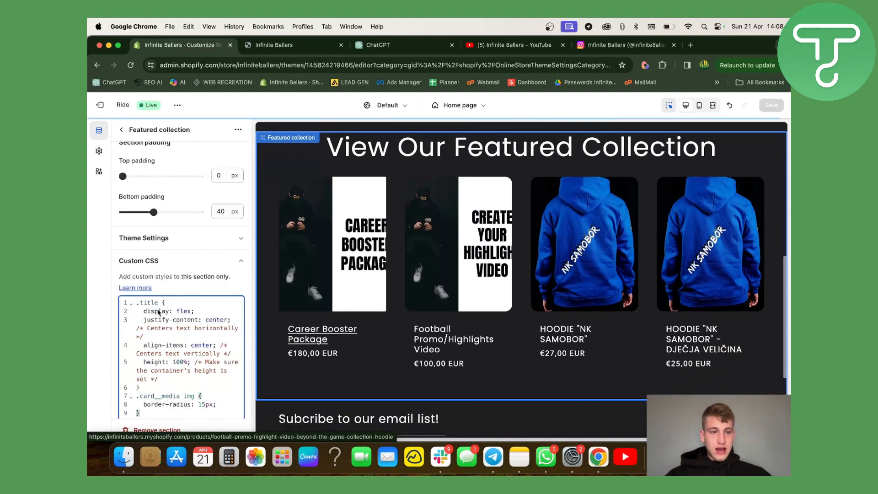
pyautogui.scroll(-2, 158, 312)
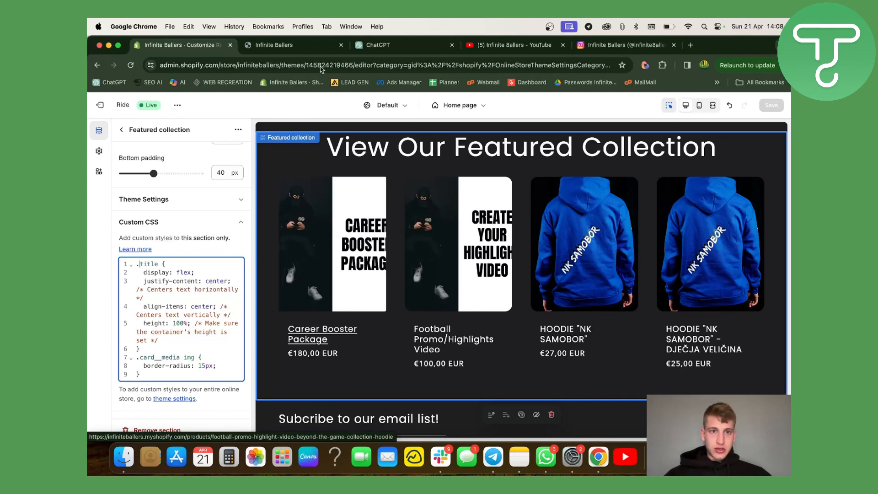
# Step: Switch to the storefront page, close the code inspector, and examine the featured collection's centered heading and product images
pyautogui.click(313, 44)
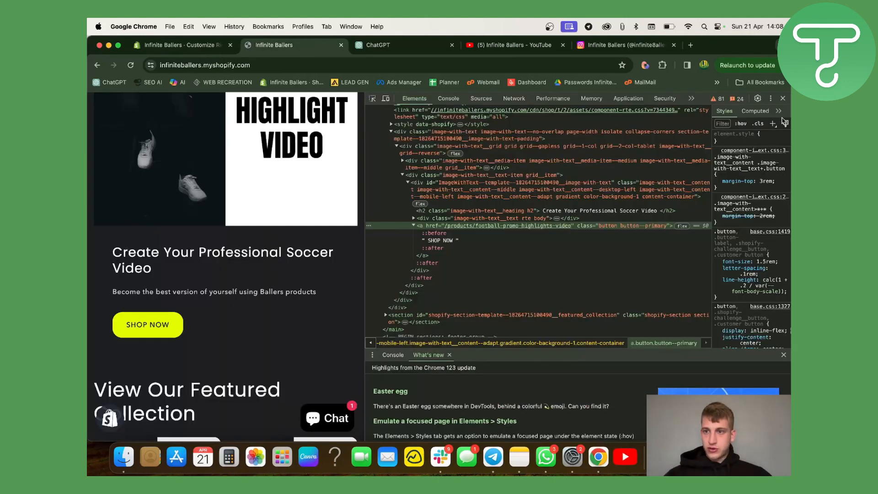
pyautogui.click(785, 98)
pyautogui.scroll(3, 499, 229)
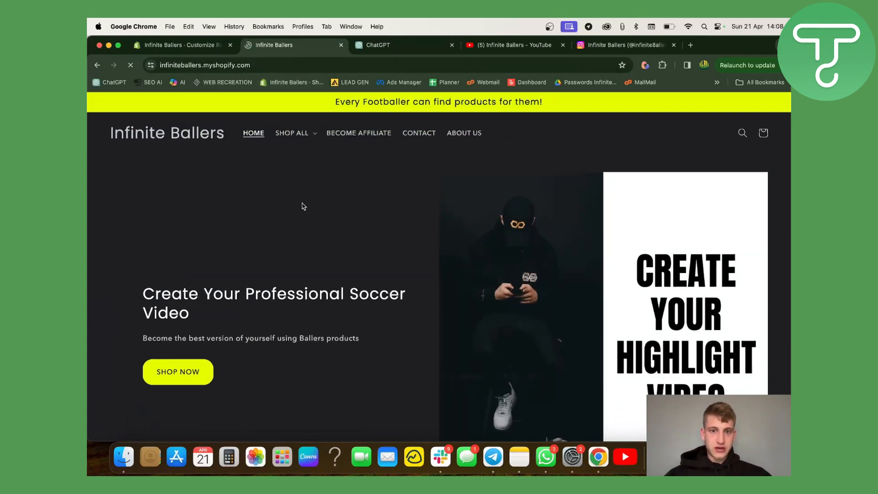
pyautogui.scroll(-10, 398, 251)
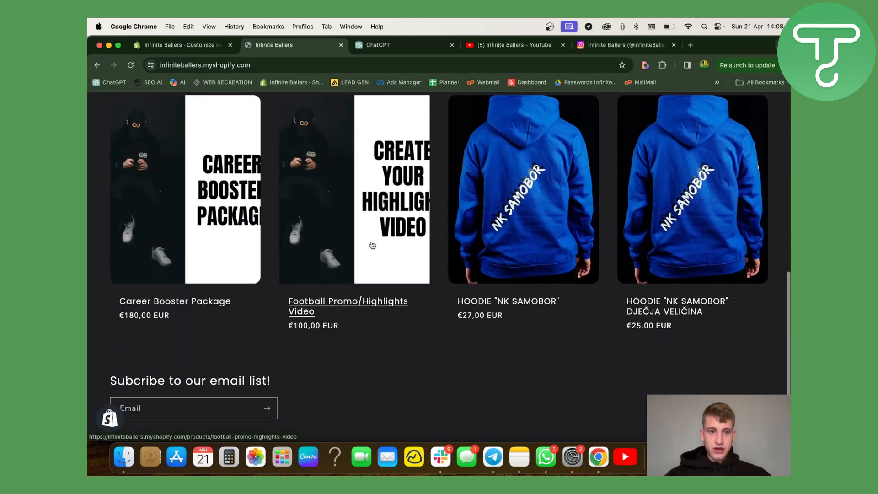
pyautogui.scroll(1, 352, 242)
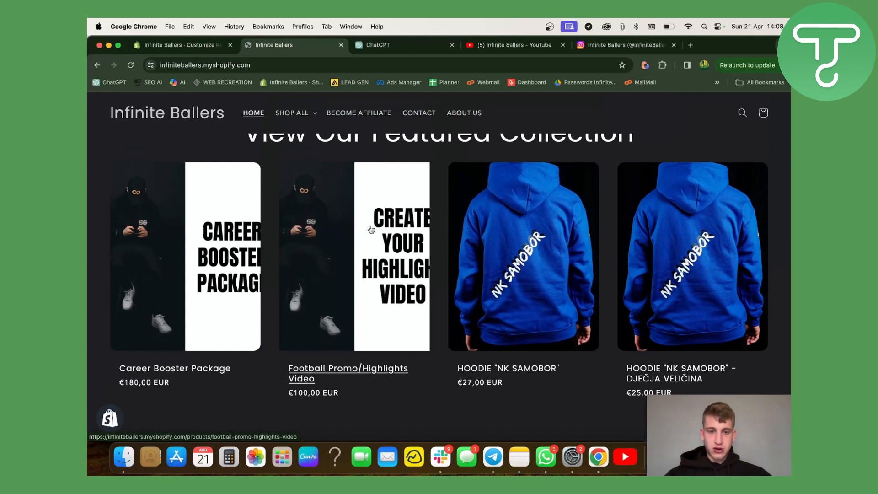
pyautogui.scroll(2, 204, 145)
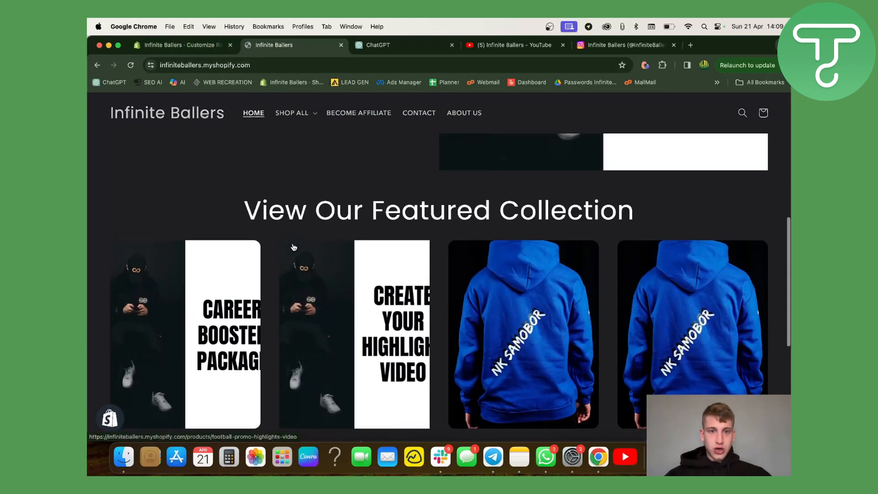
# Step: Return to the theme editor, delete all of the Featured collection section's custom CSS, and save the theme
pyautogui.click(186, 44)
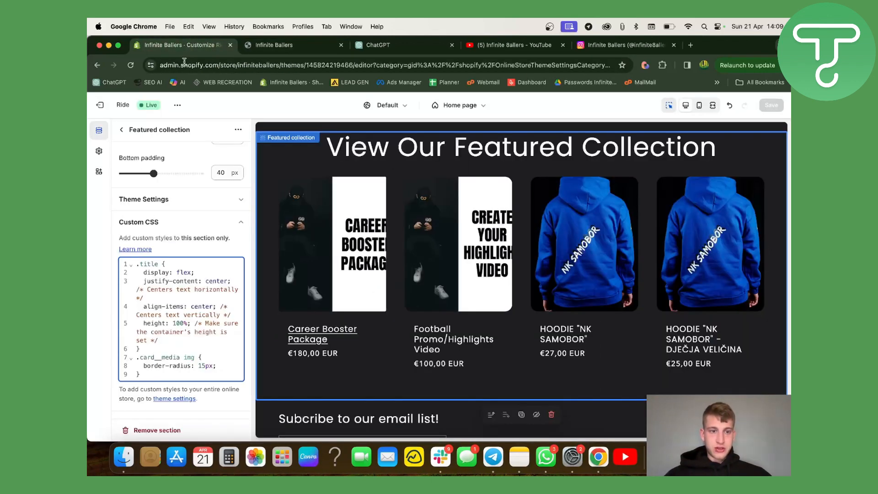
pyautogui.moveTo(138, 375); pyautogui.dragTo(128, 238)
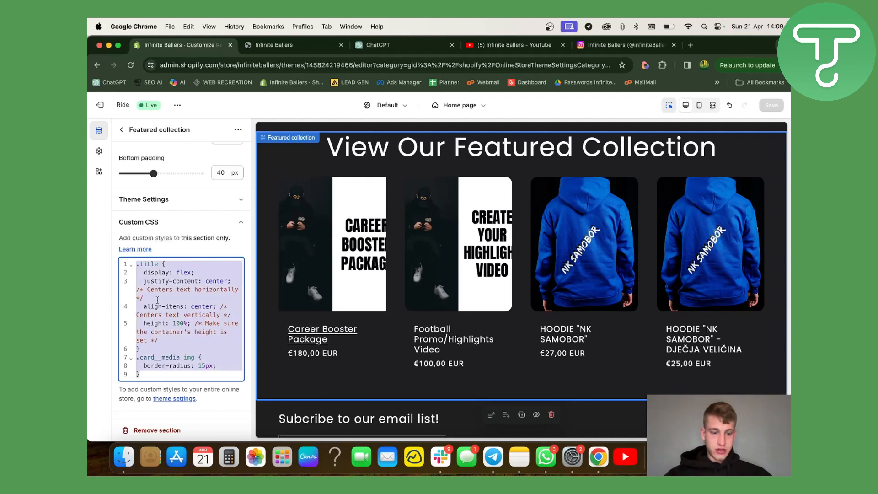
pyautogui.press('BackSpace')
pyautogui.click(767, 104)
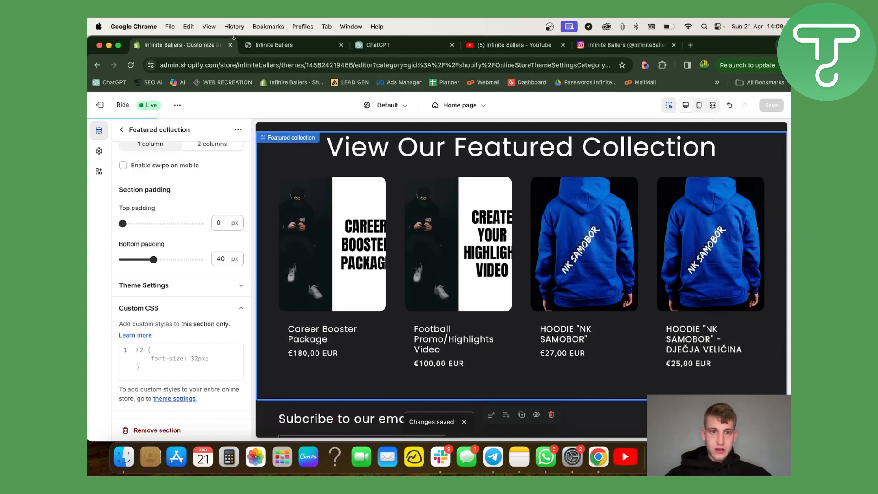
# Step: Reload the storefront page and inspect the "View Our Featured Collection" heading, locating its h2 element in the page code
pyautogui.click(256, 44)
pyautogui.press('super+r')
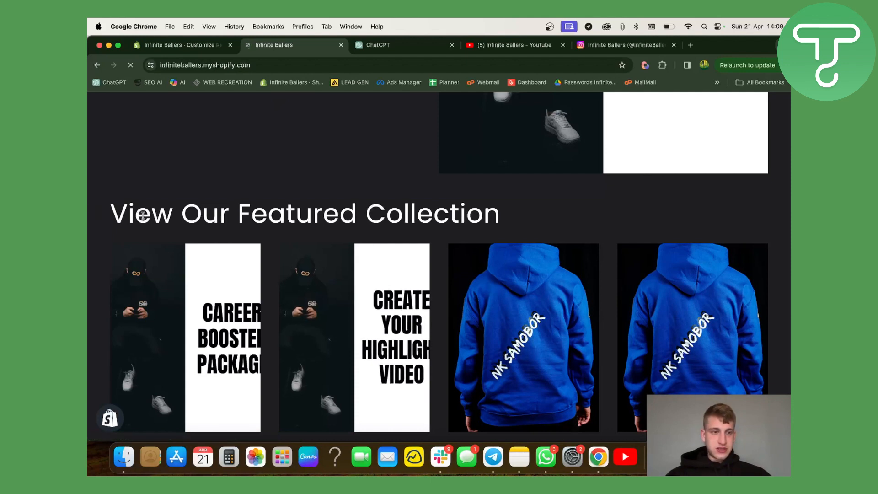
pyautogui.rightClick(164, 213)
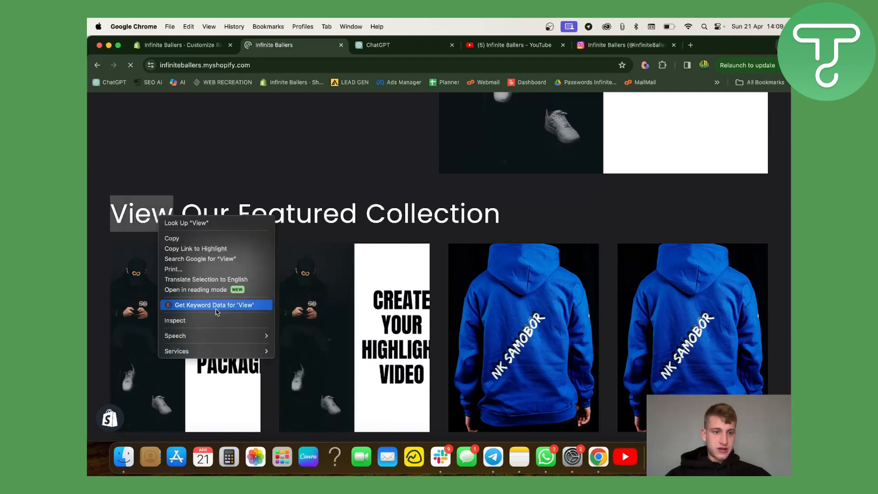
pyautogui.click(305, 214)
pyautogui.rightClick(312, 213)
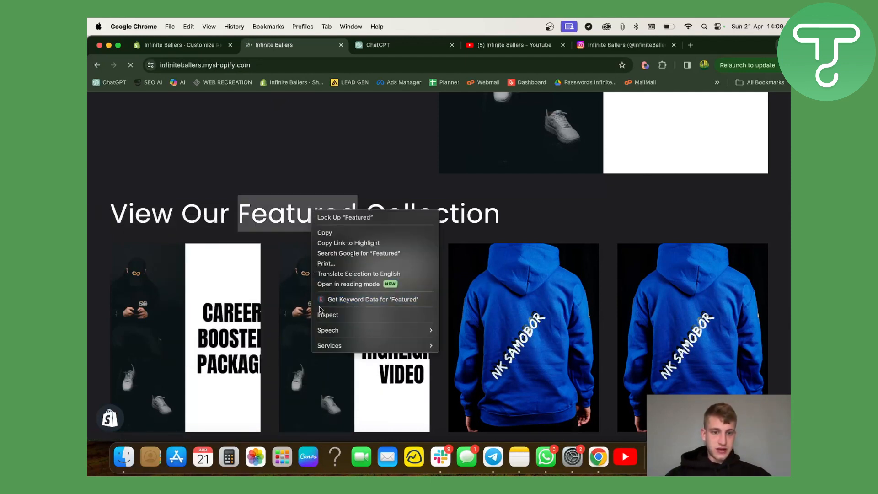
pyautogui.click(323, 315)
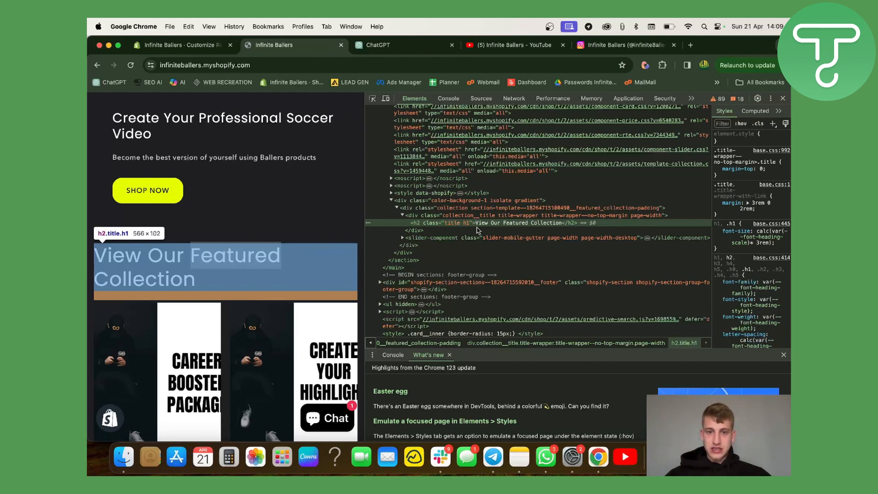
pyautogui.rightClick(488, 227)
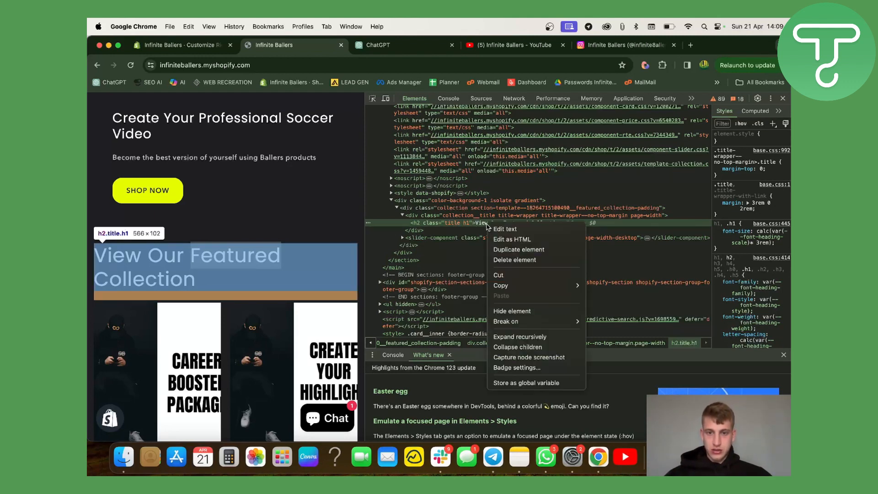
pyautogui.moveTo(567, 285)
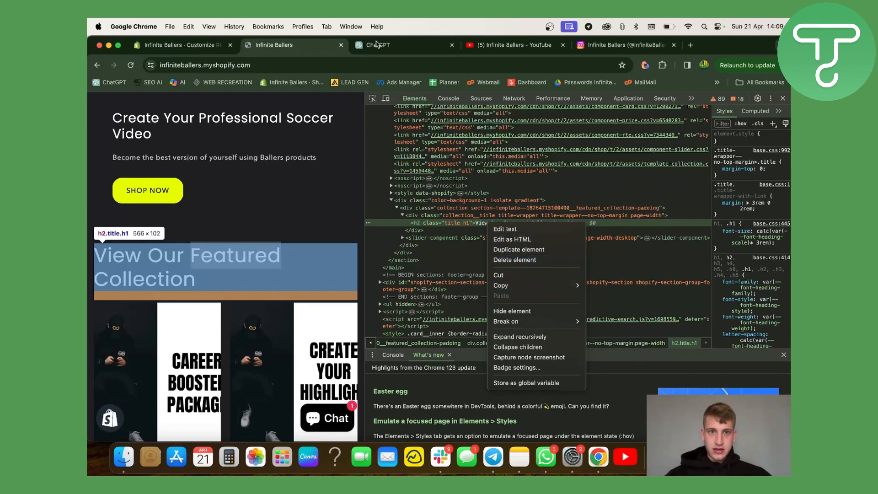
# Step: Switch to ChatGPT and review the earlier conversation's CSS answers for centering the title and rounding the card images
pyautogui.click(376, 44)
pyautogui.click(375, 47)
pyautogui.scroll(10, 434, 252)
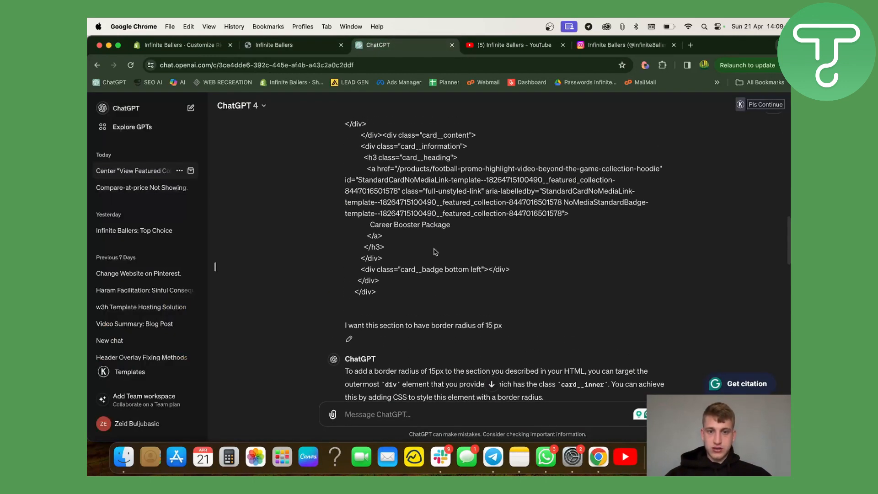
pyautogui.scroll(-5, 435, 252)
pyautogui.scroll(7, 434, 252)
pyautogui.scroll(10, 435, 251)
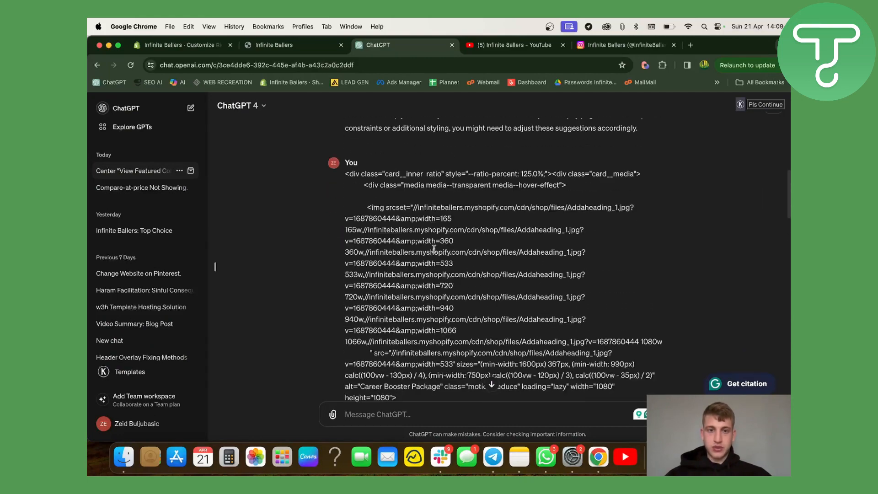
pyautogui.scroll(-5, 435, 251)
pyautogui.scroll(10, 435, 251)
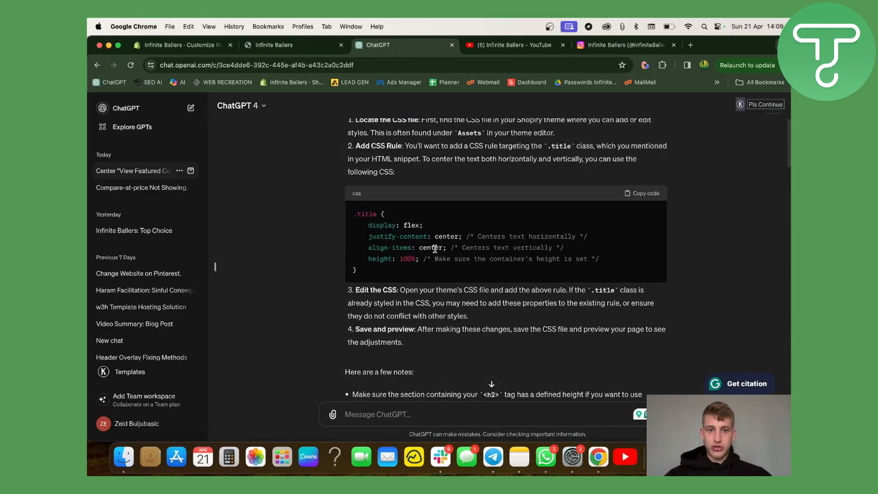
pyautogui.scroll(4, 435, 249)
pyautogui.scroll(-15, 436, 251)
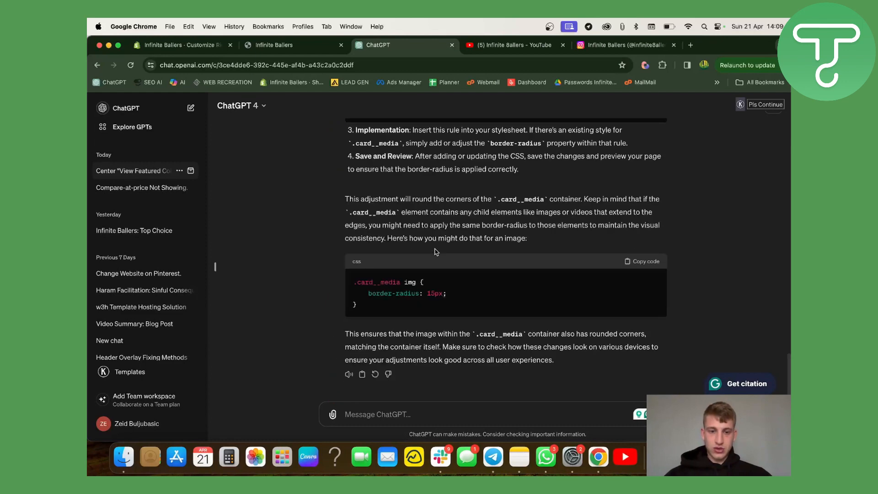
# Step: Return to the storefront's code inspector and copy the h2 element of the "View Our Featured Collection" heading
pyautogui.click(188, 44)
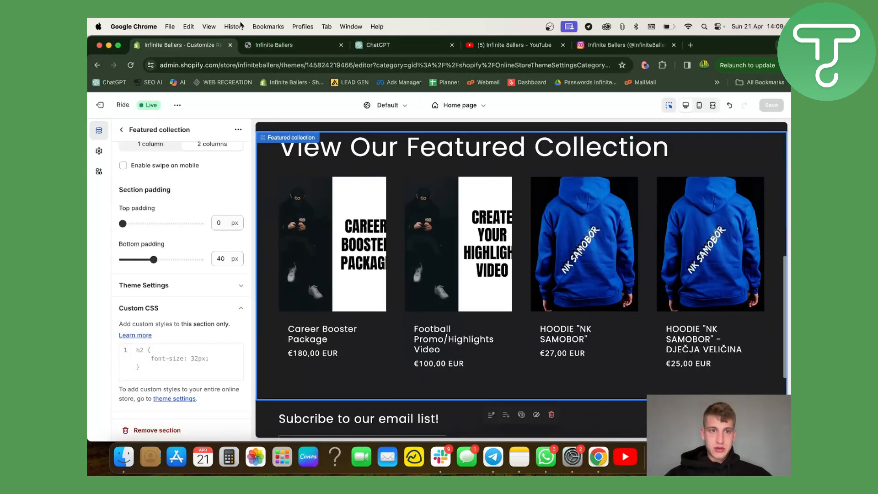
pyautogui.click(274, 44)
pyautogui.rightClick(451, 225)
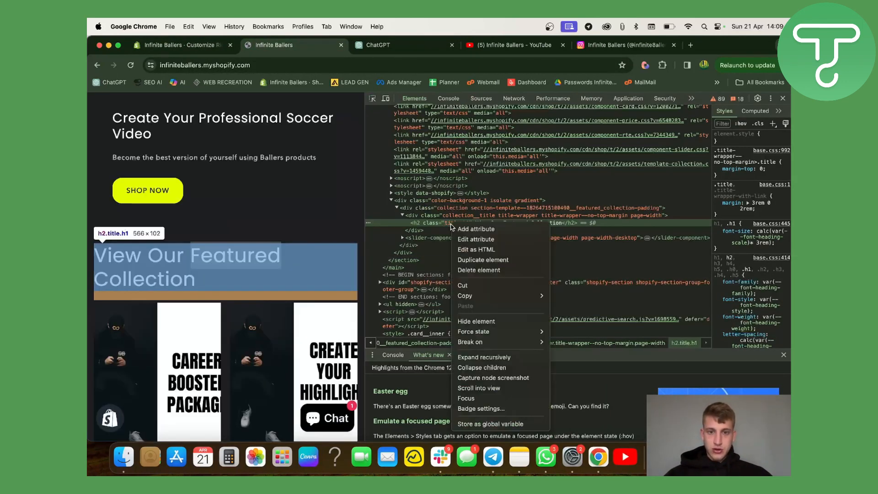
pyautogui.moveTo(471, 295)
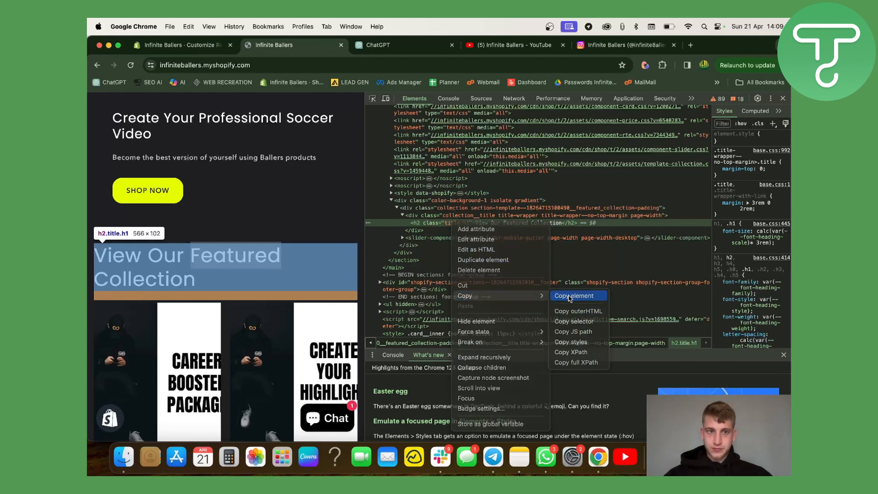
pyautogui.click(569, 296)
# Step: Start a new ChatGPT chat and send a request for CSS code that center-aligns a heading in the Shopify store, mentioning the HTML code
pyautogui.click(383, 46)
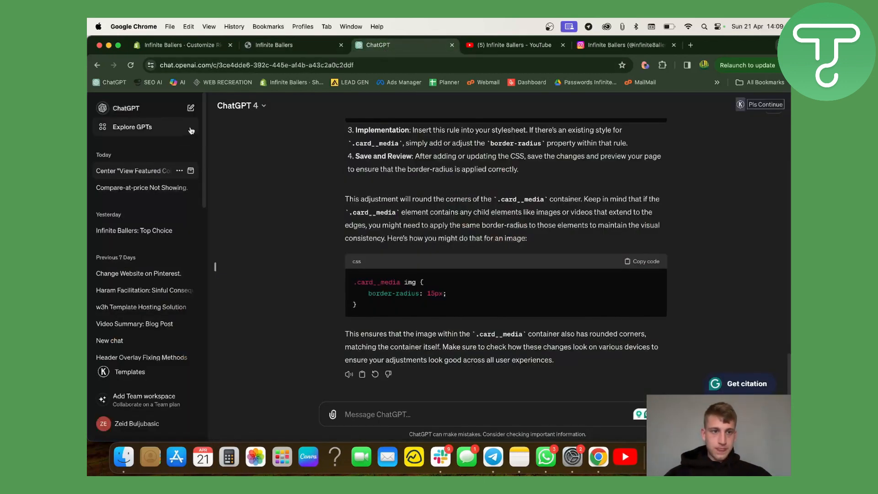
pyautogui.click(190, 108)
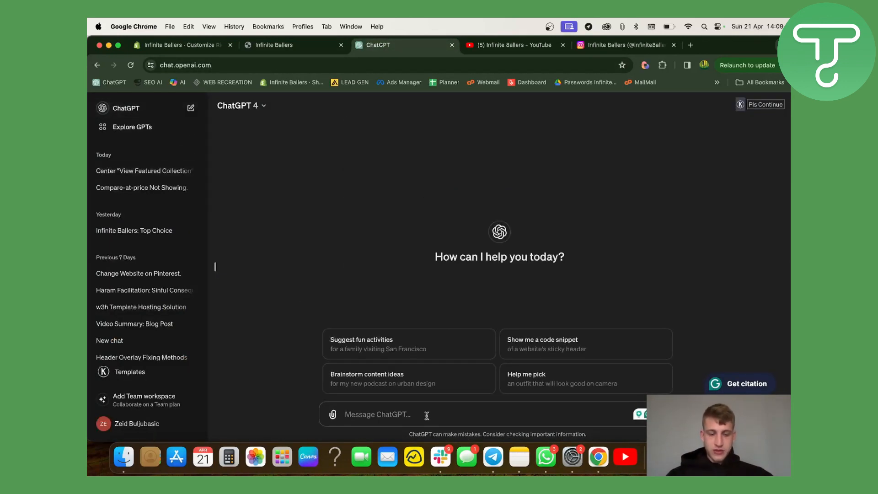
pyautogui.write('Hello, I need to have center alignme')
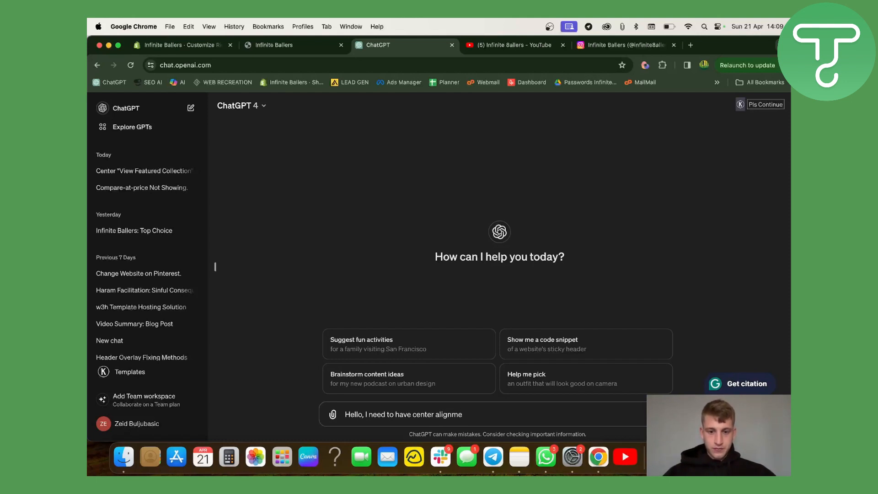
pyautogui.write('nt on my heading')
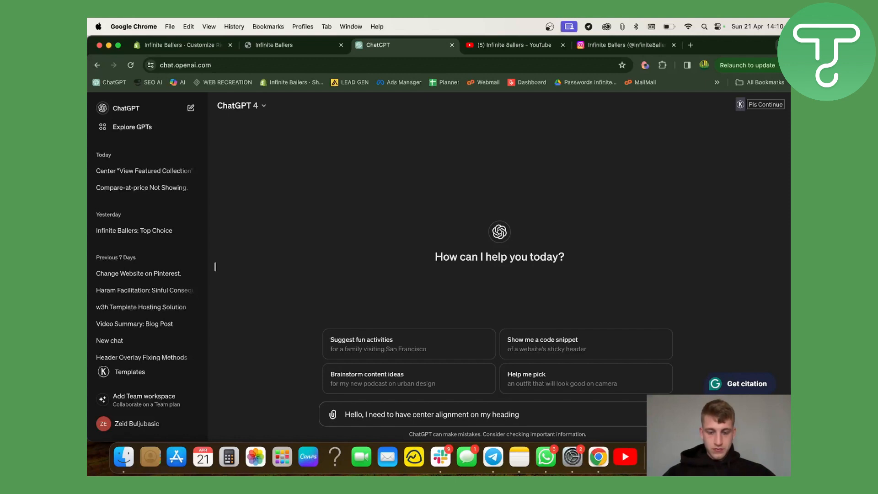
pyautogui.write(' in my shopify store.')
pyautogui.hotkey('shift', 'Return')
pyautogui.write('Here is the HTML code.')
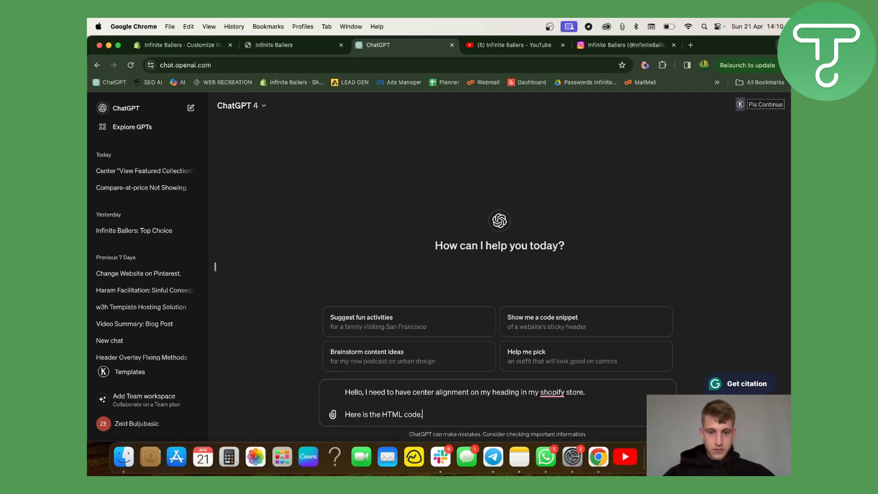
pyautogui.hotkey('shift', 'Return')
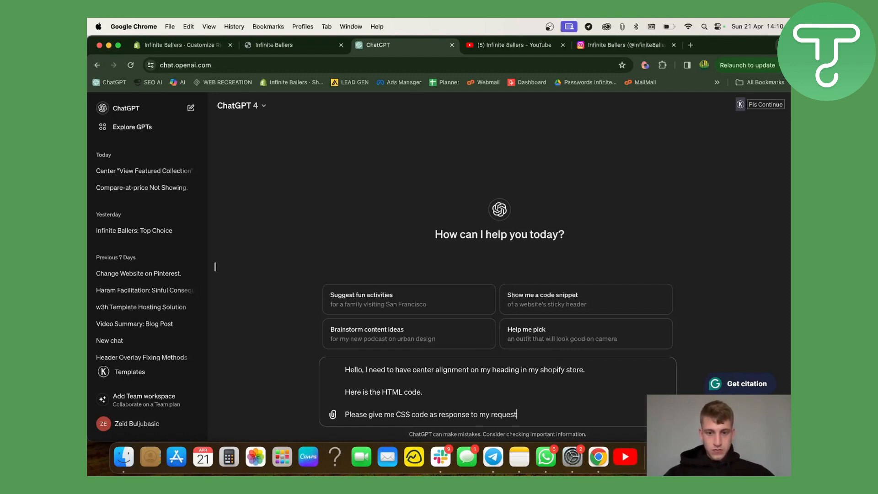
pyautogui.press('Return')
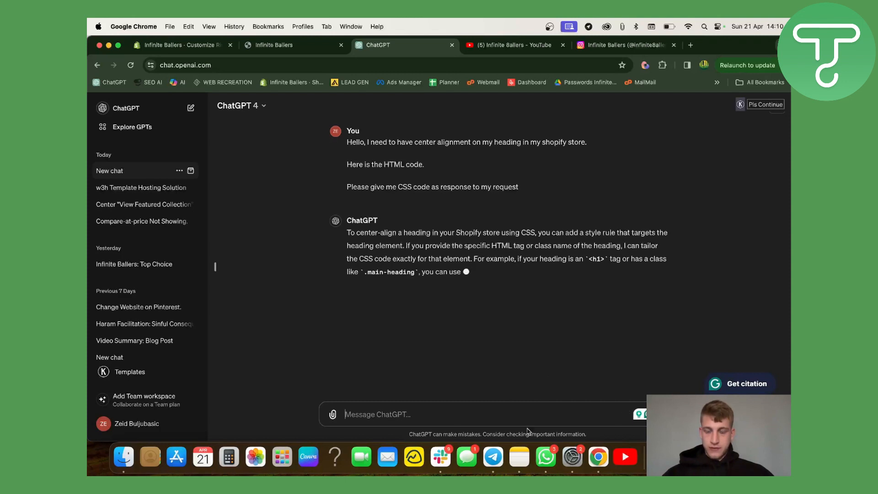
# Step: Send the copied h2 heading HTML to ChatGPT and copy the h2.title.h1 rule with text-align: center from its reply
pyautogui.click(466, 420)
pyautogui.press('super+v')
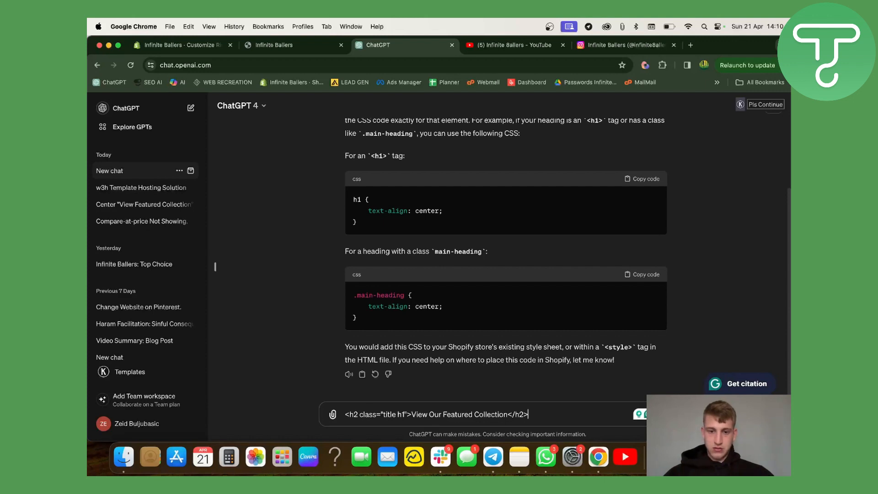
pyautogui.press('Return')
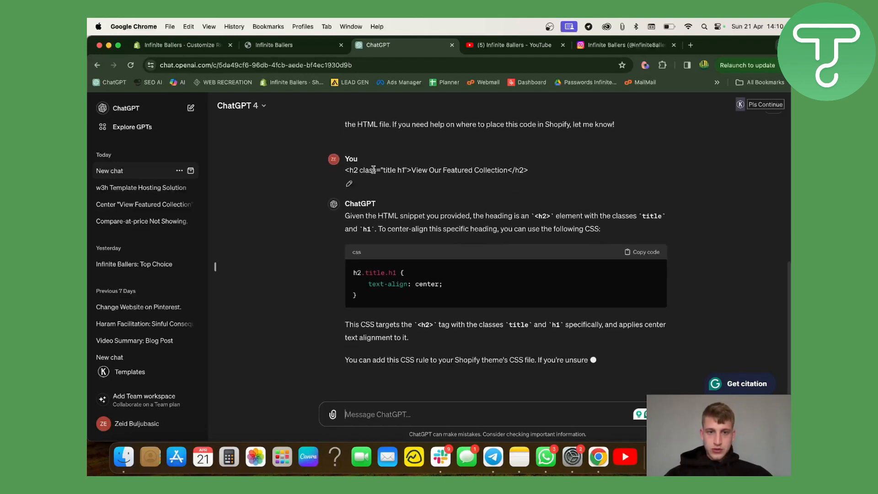
pyautogui.scroll(2, 348, 137)
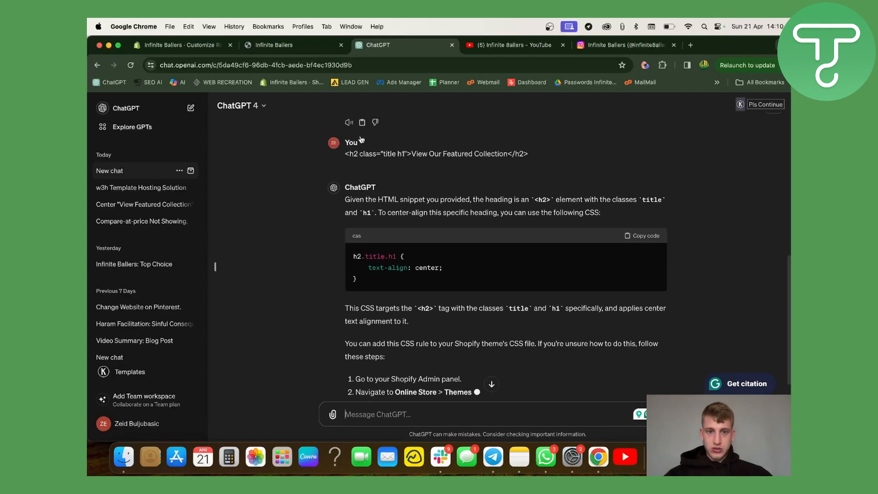
pyautogui.click(639, 236)
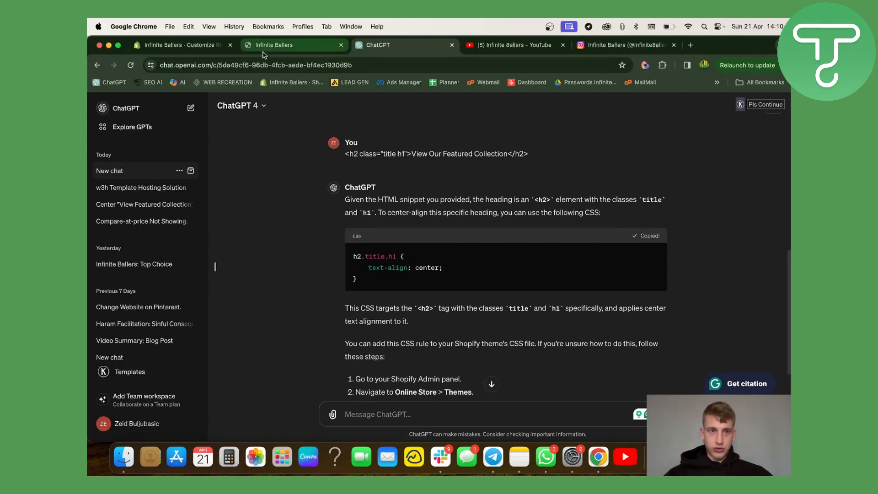
# Step: Return to the theme editor and paste the h2.title.h1 centering rule into the Featured collection's Custom CSS, adding two new lines below it
pyautogui.click(275, 45)
pyautogui.click(208, 46)
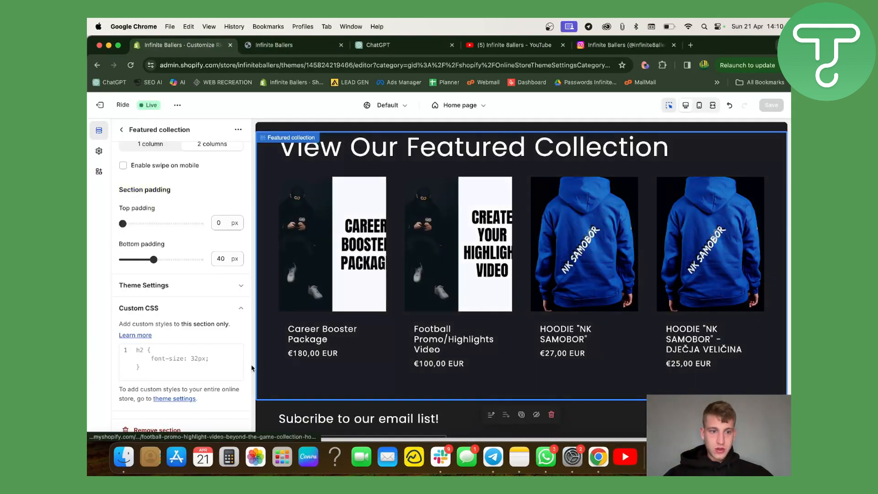
pyautogui.click(197, 348)
pyautogui.press('super+v')
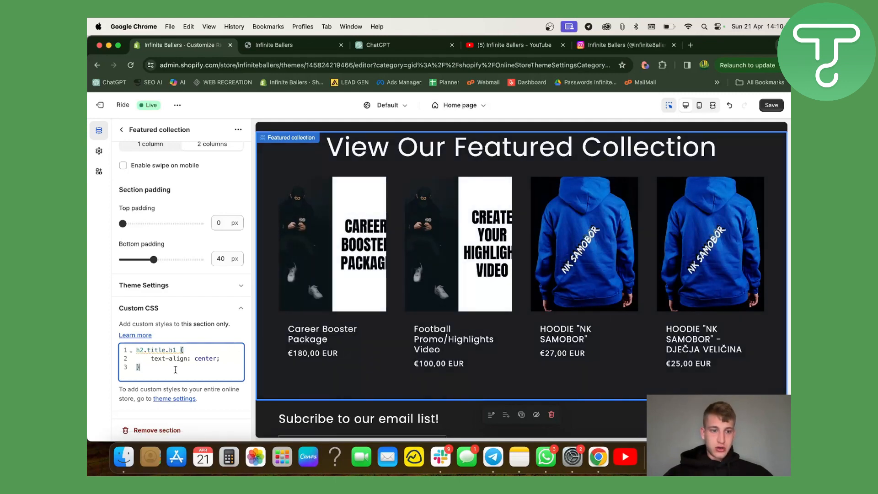
pyautogui.press('Return')
pyautogui.press('Return')
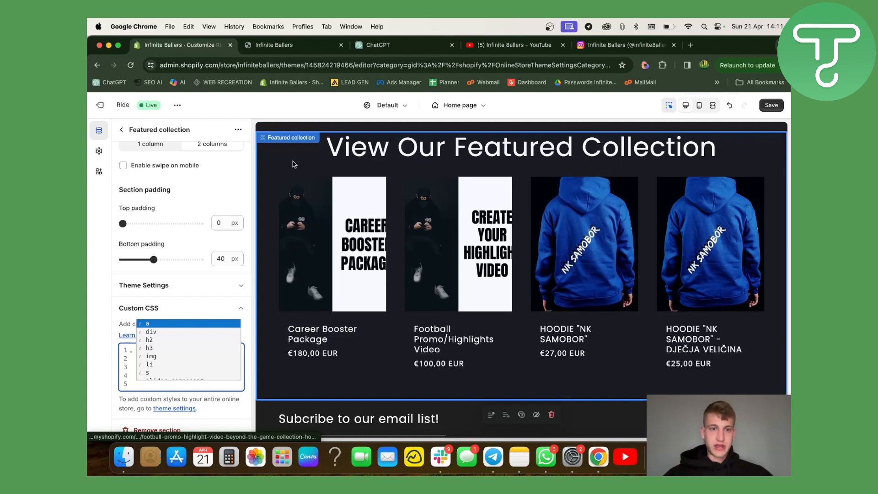
# Step: On the storefront page, reopen the code inspector on the Career Booster Package product card and select its card__inner ratio div
pyautogui.click(311, 45)
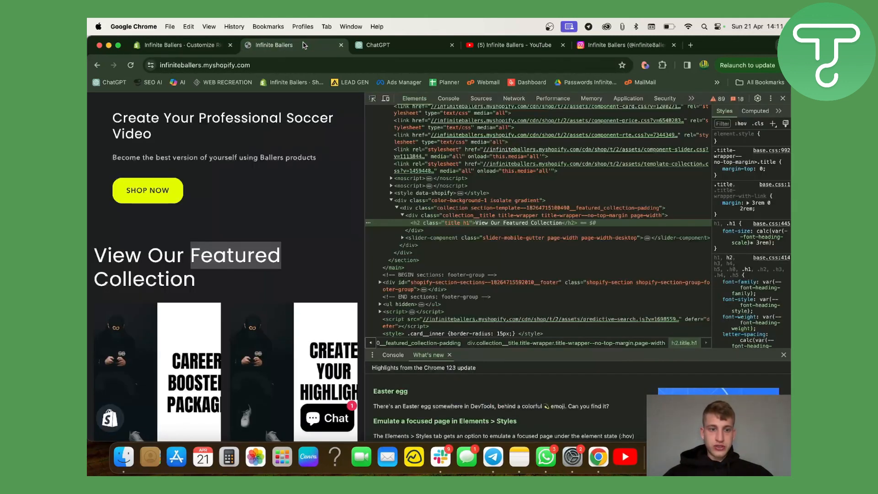
pyautogui.click(783, 98)
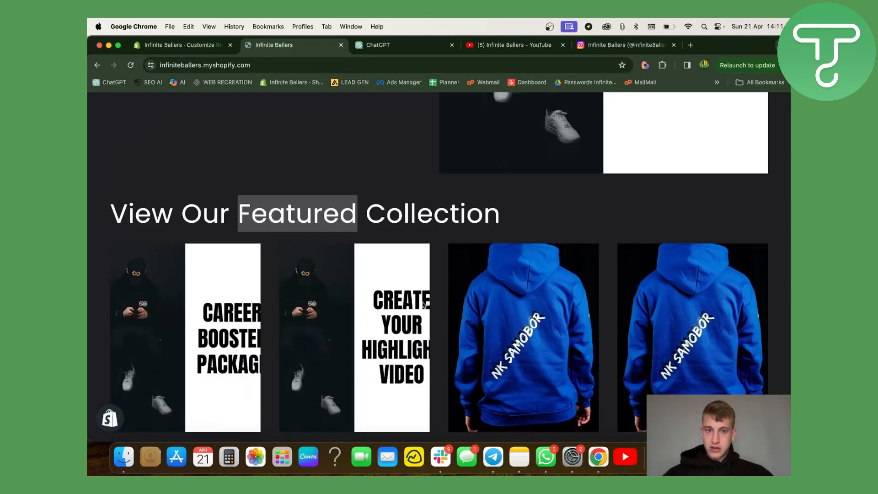
pyautogui.scroll(-5, 177, 226)
pyautogui.rightClick(176, 227)
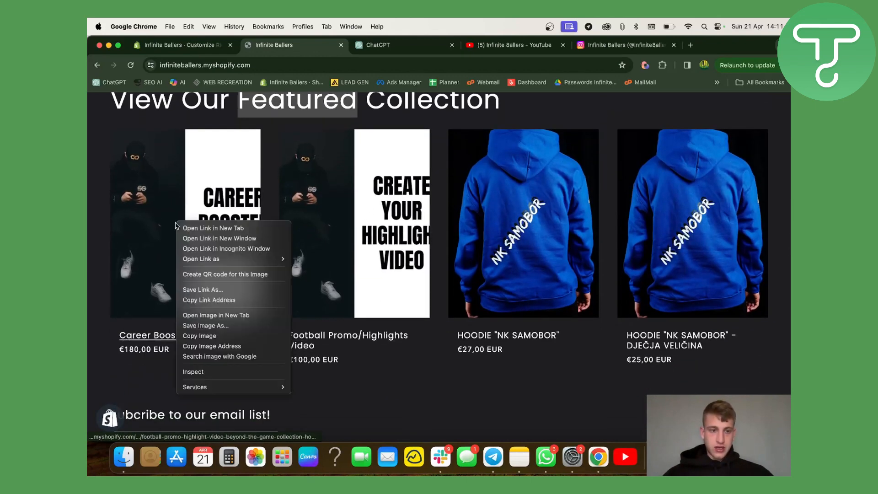
pyautogui.click(217, 371)
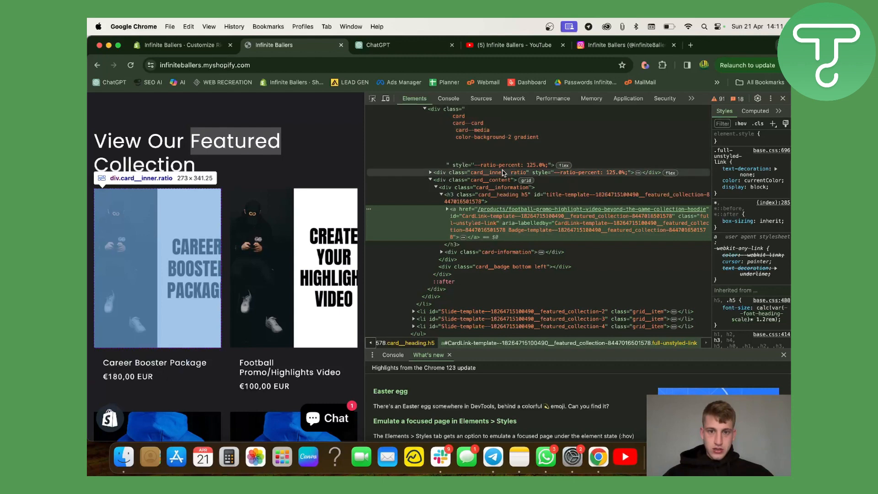
pyautogui.scroll(3, 504, 165)
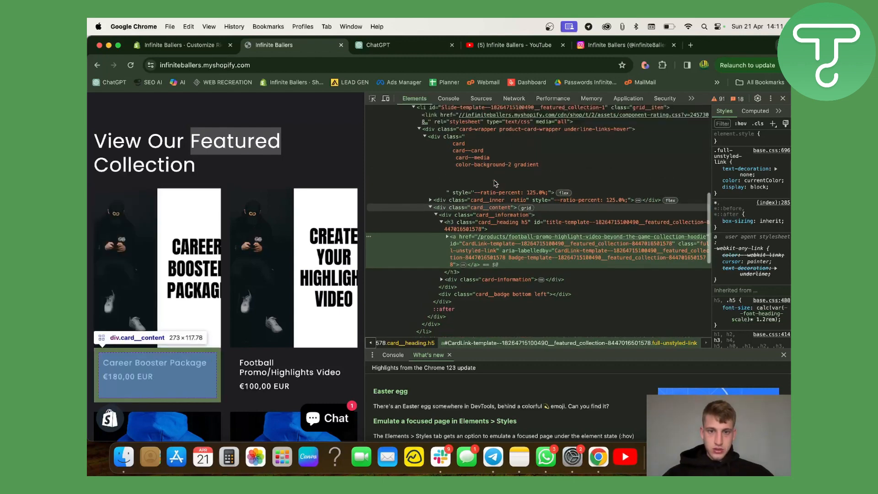
pyautogui.scroll(2, 504, 158)
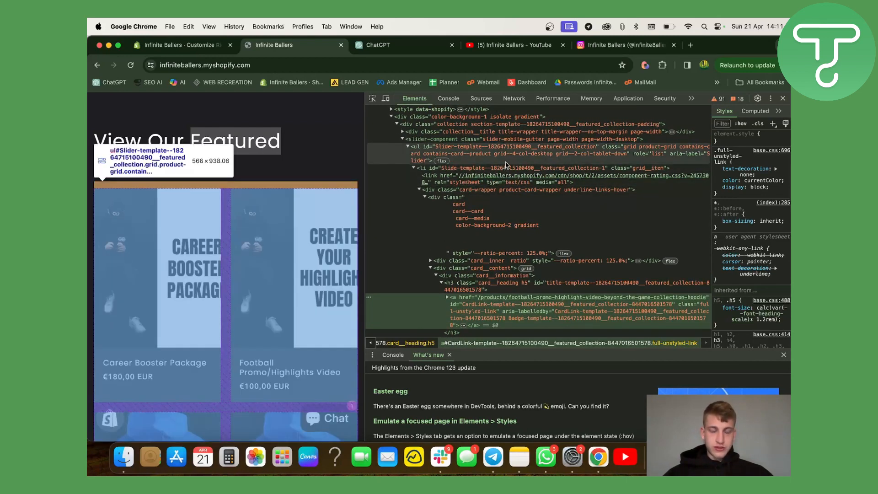
pyautogui.scroll(1, 507, 165)
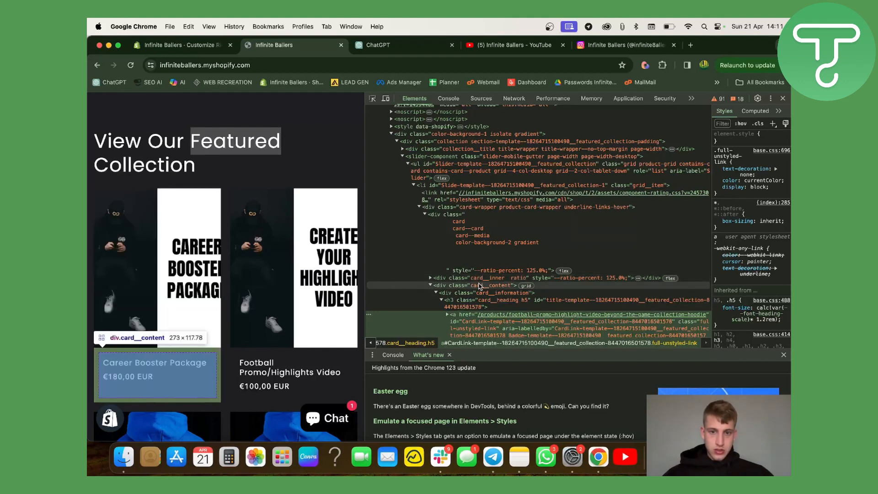
pyautogui.click(642, 283)
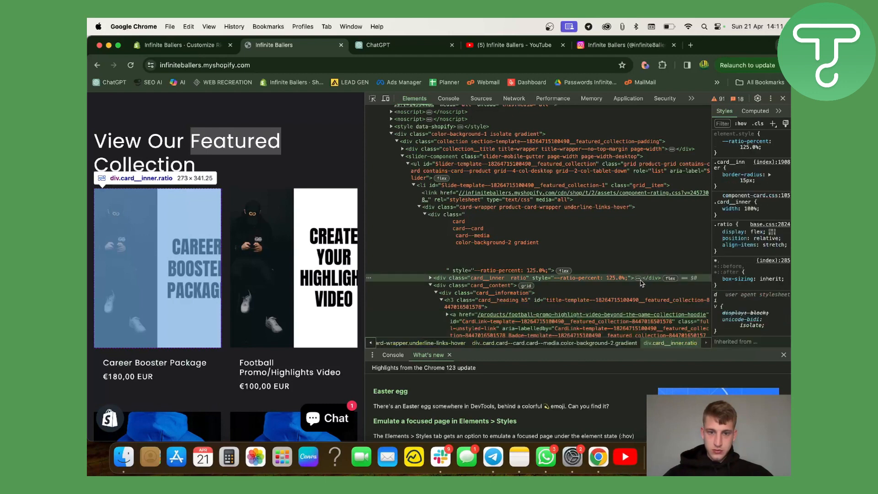
# Step: Expand the card__inner ratio div and copy the card__media div element inside it
pyautogui.click(638, 279)
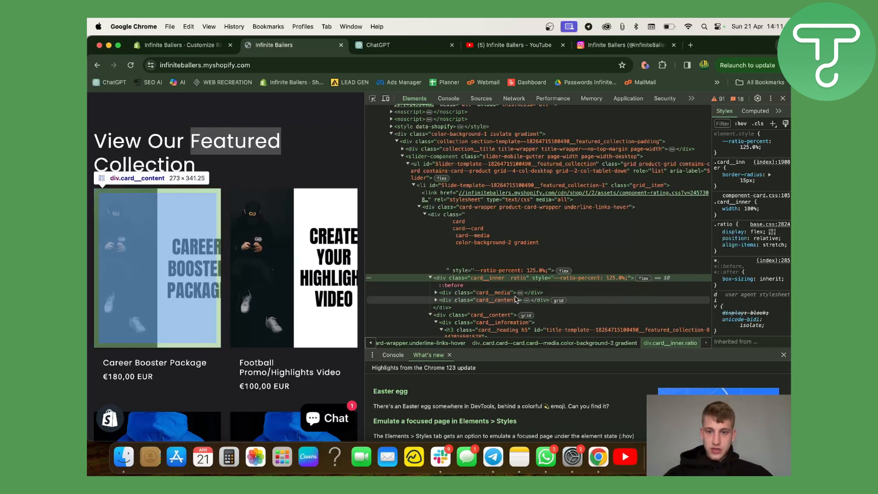
pyautogui.click(520, 293)
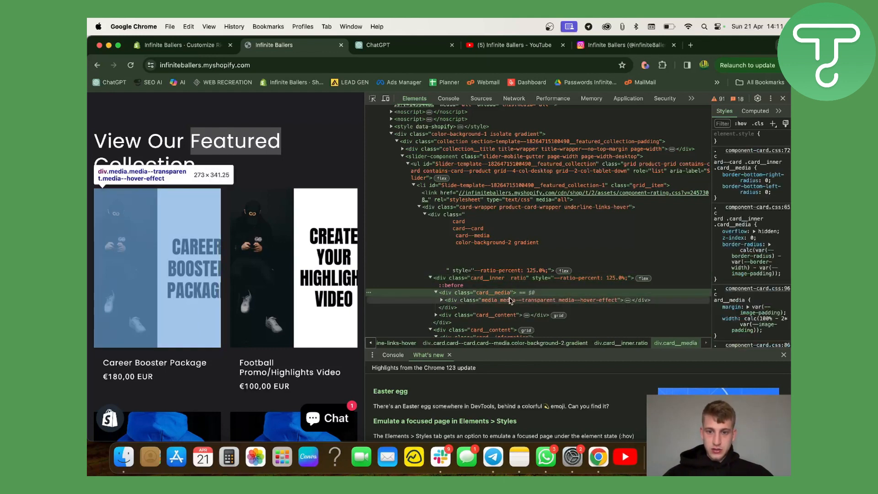
pyautogui.rightClick(504, 295)
pyautogui.moveTo(519, 303)
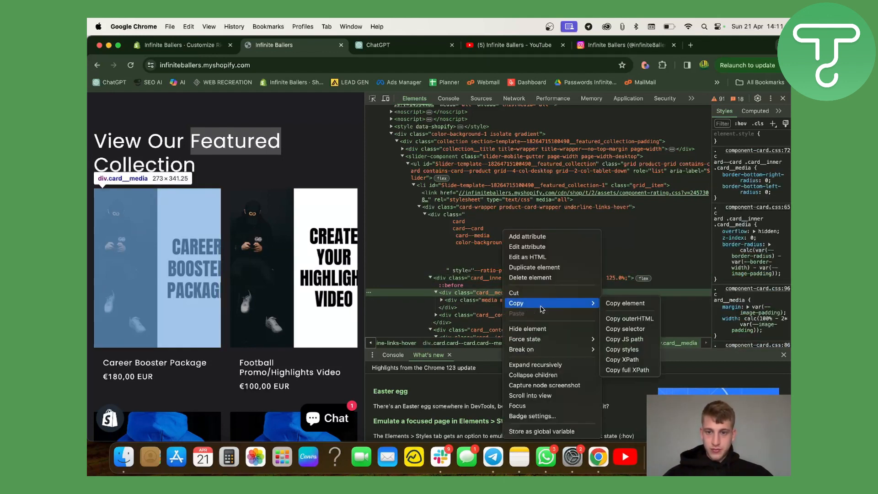
pyautogui.click(618, 302)
# Step: In the ChatGPT conversation, begin a message reading "I need on this specific element to have a border radius of 2"
pyautogui.click(358, 45)
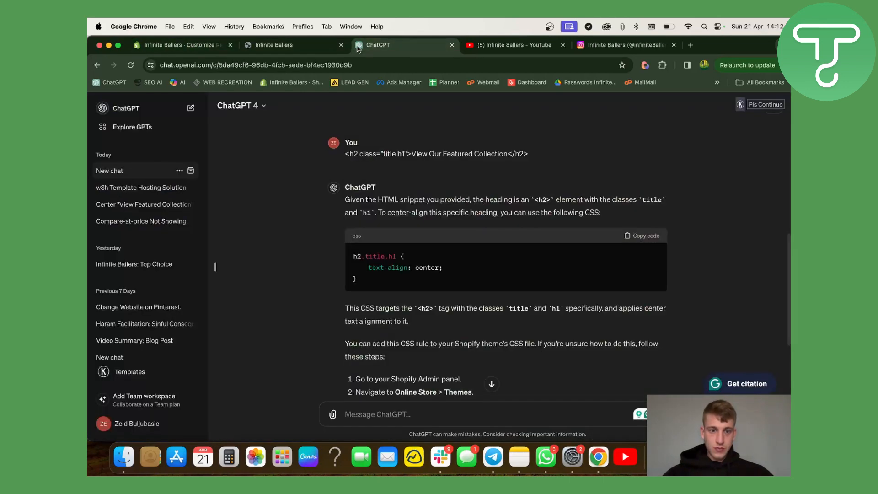
pyautogui.scroll(-5, 429, 338)
pyautogui.click(403, 414)
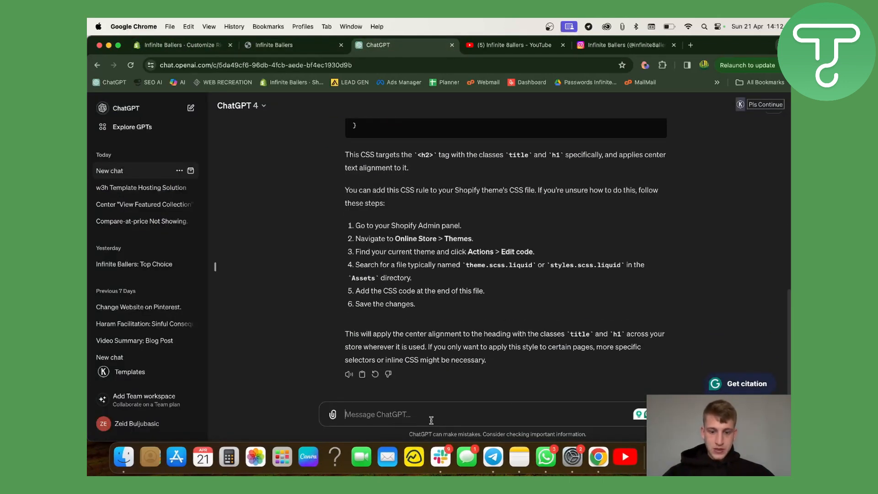
pyautogui.write('I need on this specific element to have a border radius of 2')
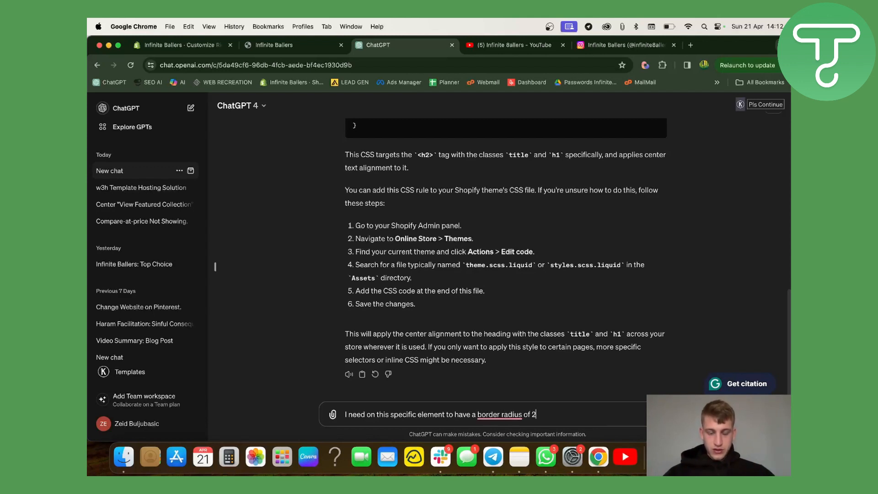
# Step: Ask ChatGPT for CSS giving the card__media element a border radius of 15px, including only its two opening div tags from the pasted HTML
pyautogui.write('15')
pyautogui.hotkey('shift', 'Return')
pyautogui.hotkey('shift', 'Return')
pyautogui.press('super+v')
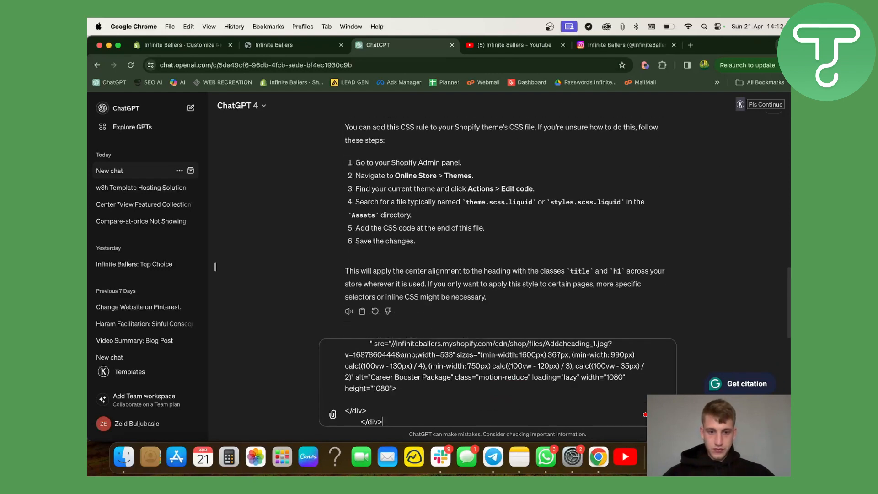
pyautogui.scroll(10, 463, 378)
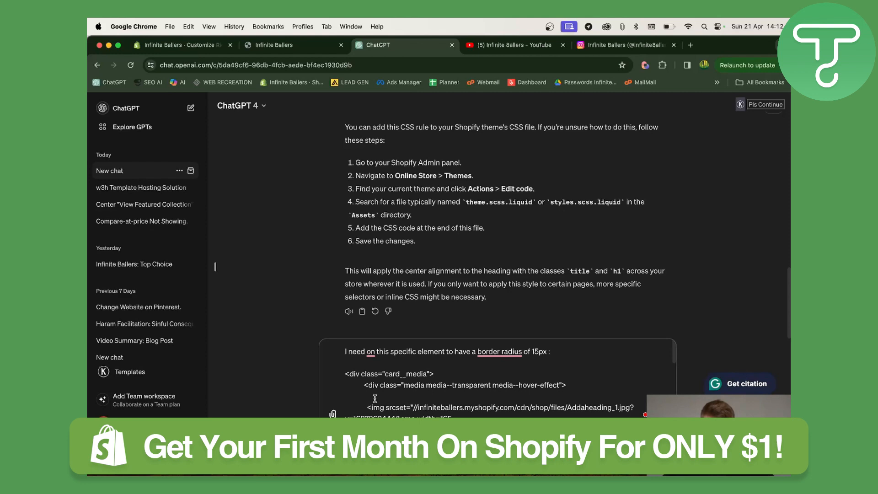
pyautogui.moveTo(363, 403); pyautogui.dragTo(480, 415)
pyautogui.press('BackSpace')
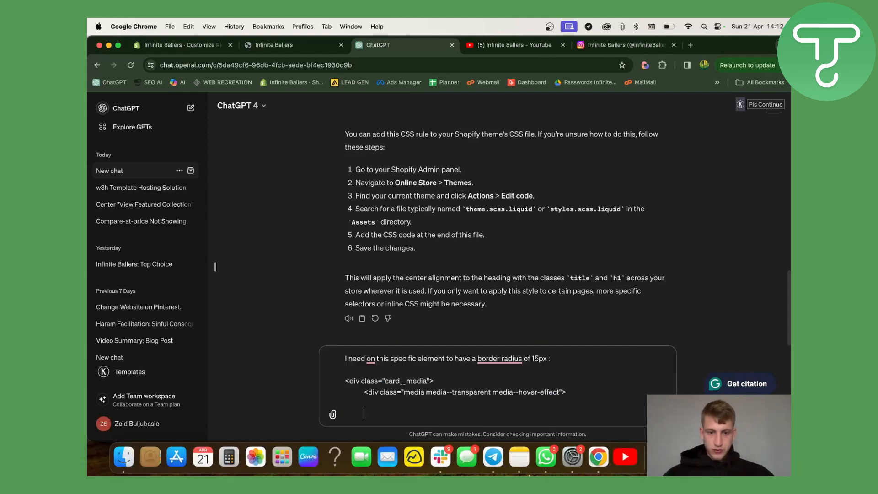
pyautogui.press('Return')
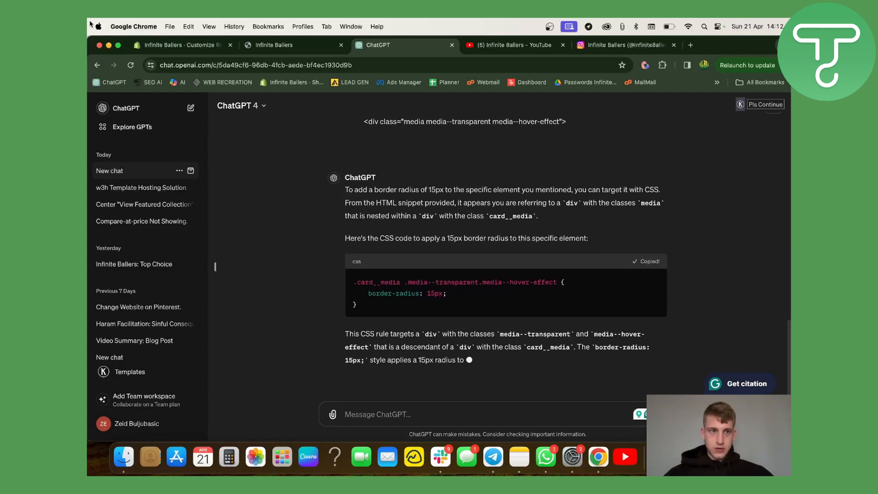
# Step: Append the generated 15px border-radius rule to the Featured collection section's custom CSS in the Shopify theme editor, and save the theme
pyautogui.click(272, 45)
pyautogui.click(179, 44)
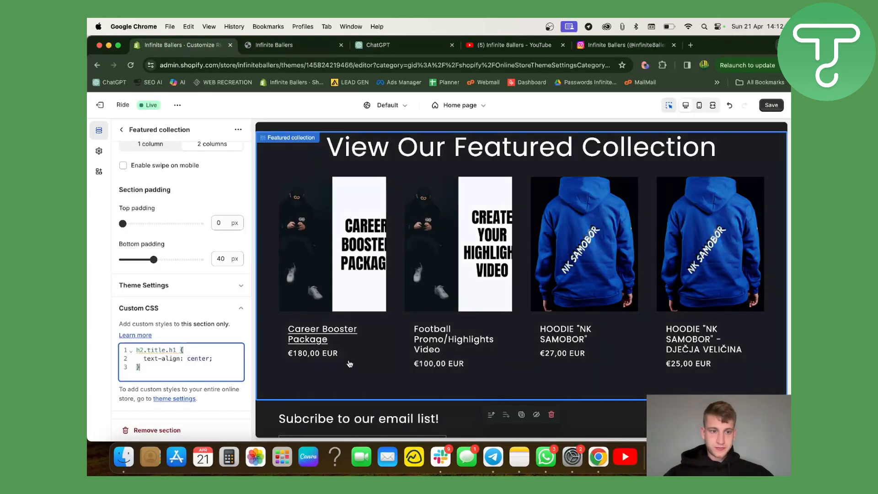
pyautogui.press('Return')
pyautogui.press('super+v')
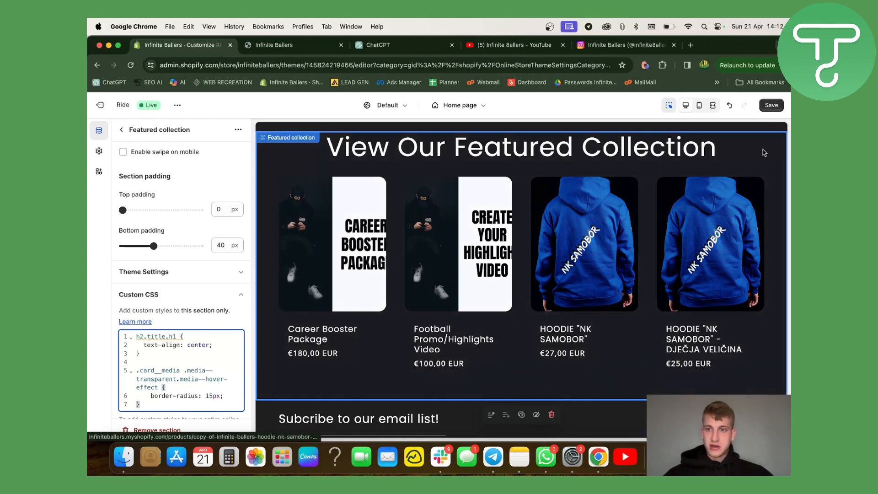
pyautogui.click(772, 105)
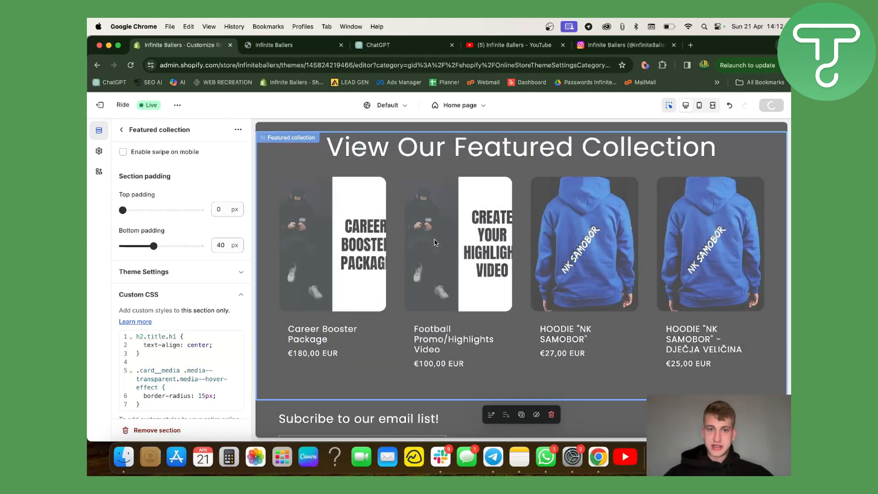
pyautogui.scroll(-3, 476, 274)
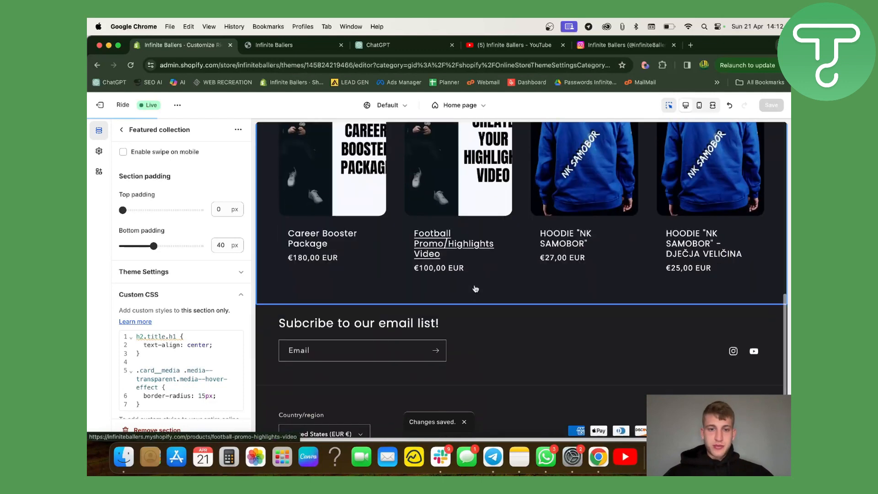
pyautogui.scroll(3, 475, 289)
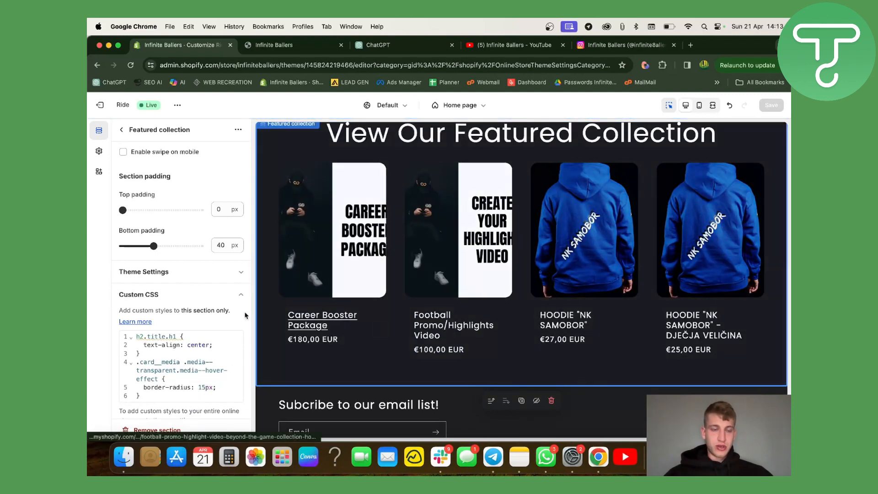
pyautogui.scroll(-2, 190, 318)
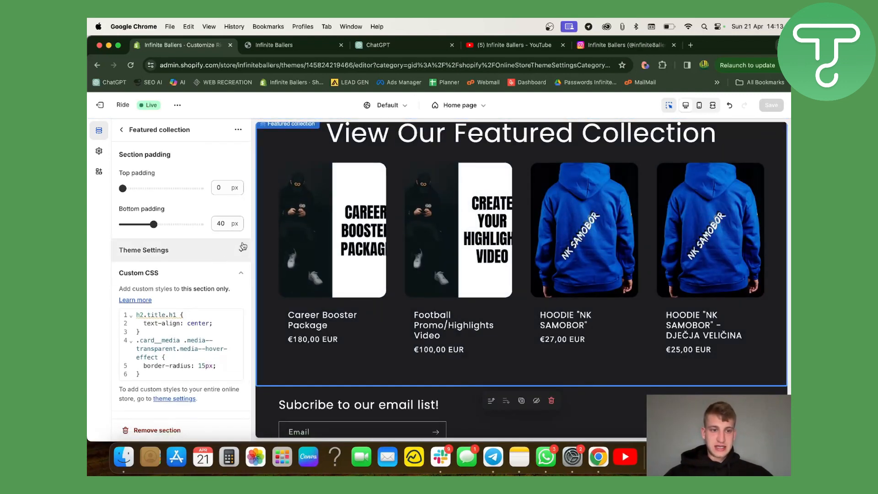
# Step: Switch to the live Infinite Ballers storefront and close its developer tools
pyautogui.click(282, 50)
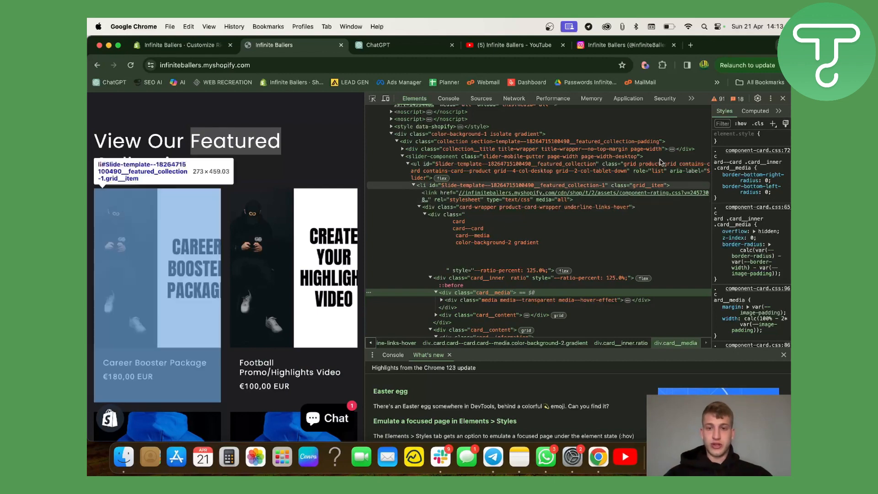
pyautogui.click(783, 99)
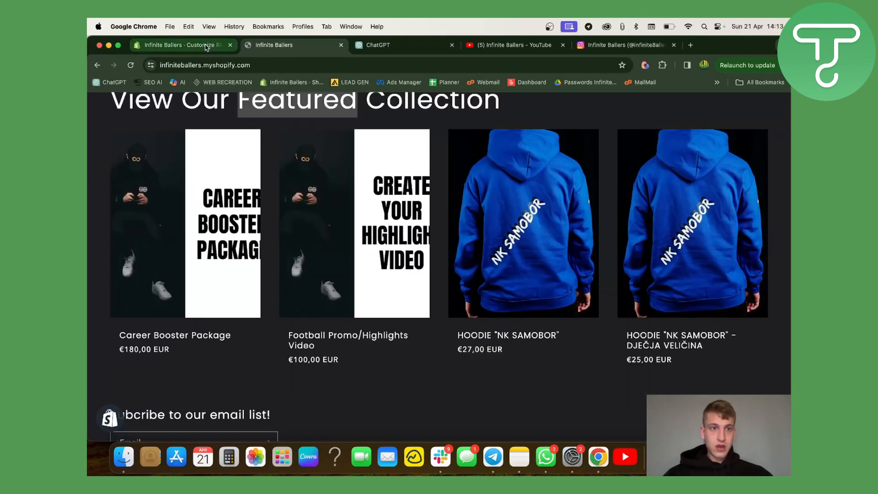
# Step: Return to the theme editor, leave the Featured collection settings and view the theme's app embeds
pyautogui.click(198, 54)
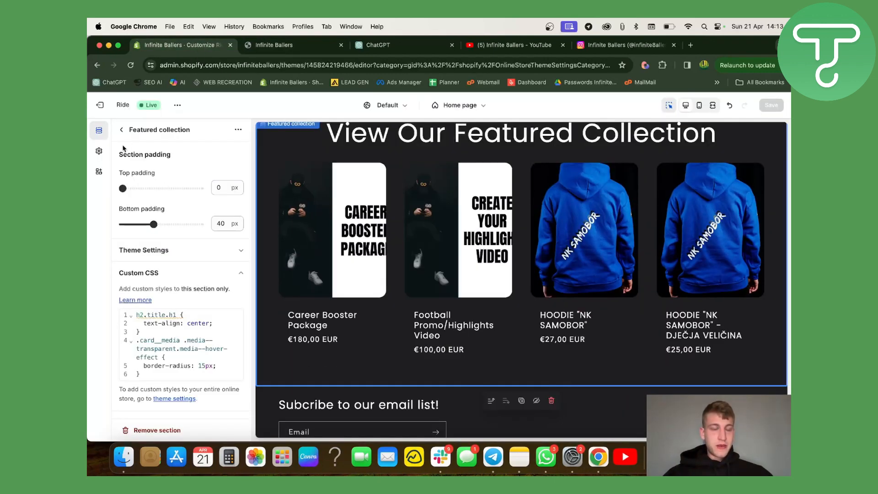
pyautogui.click(122, 130)
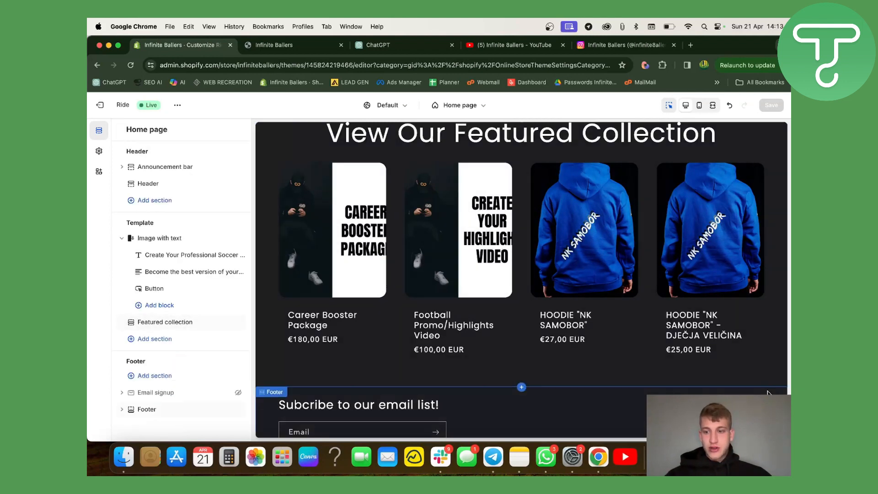
pyautogui.click(100, 172)
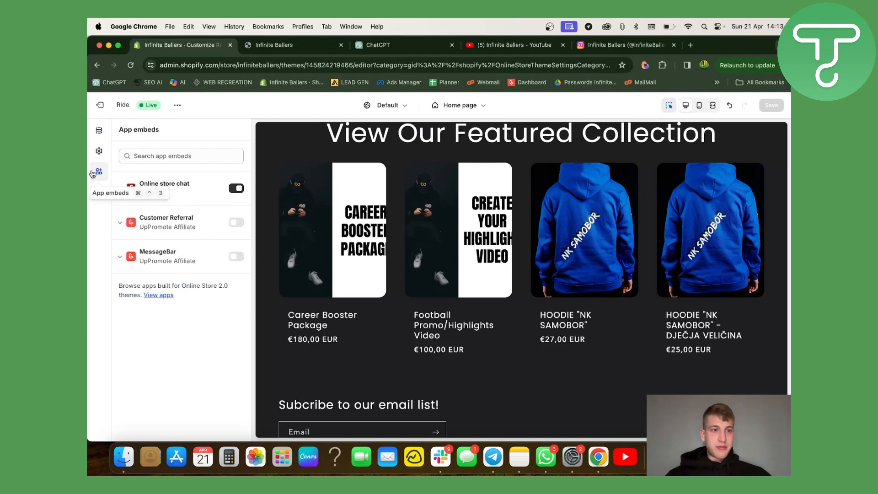
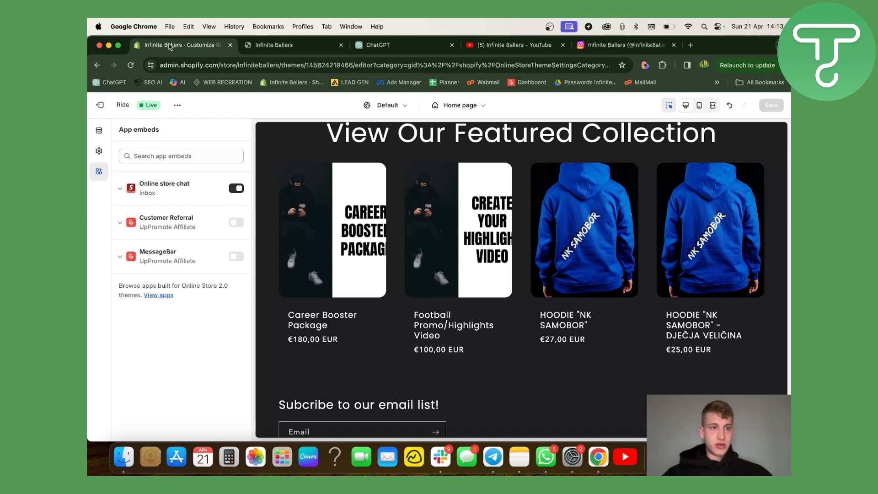
# Step: Exit the theme editor and search for the Shopify Inbox app, extending the search to the Shopify App Store
pyautogui.click(100, 105)
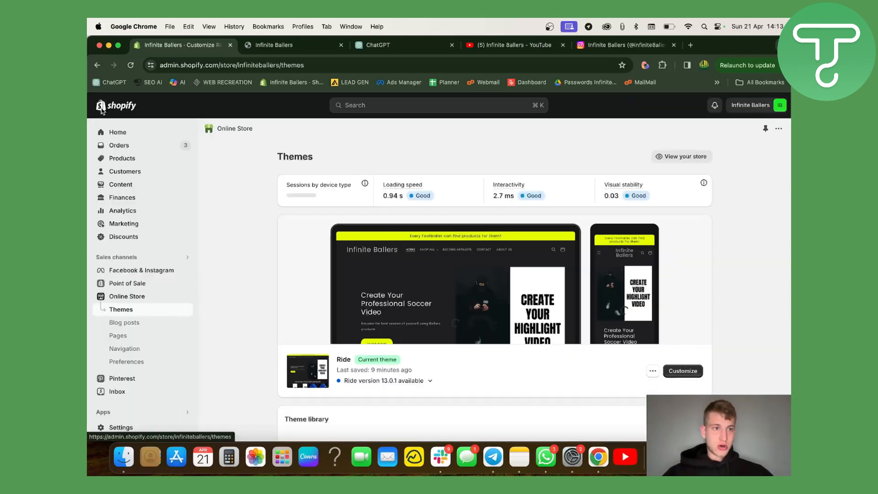
pyautogui.click(348, 105)
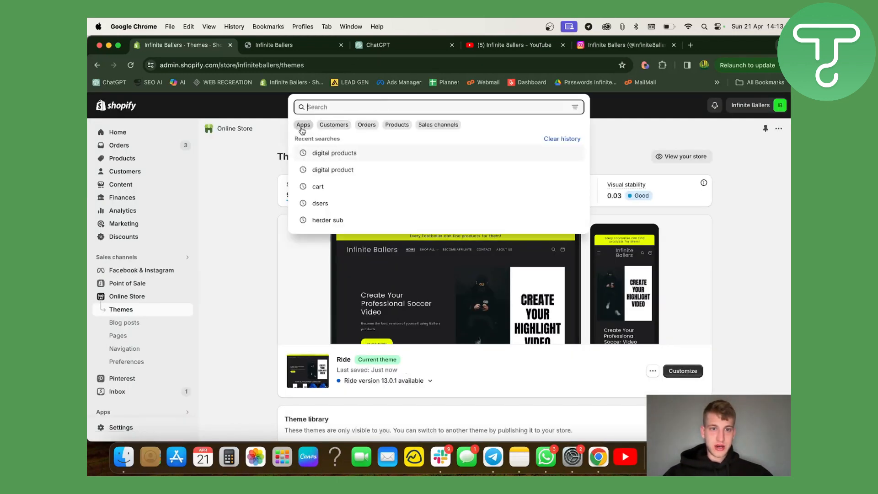
pyautogui.click(303, 124)
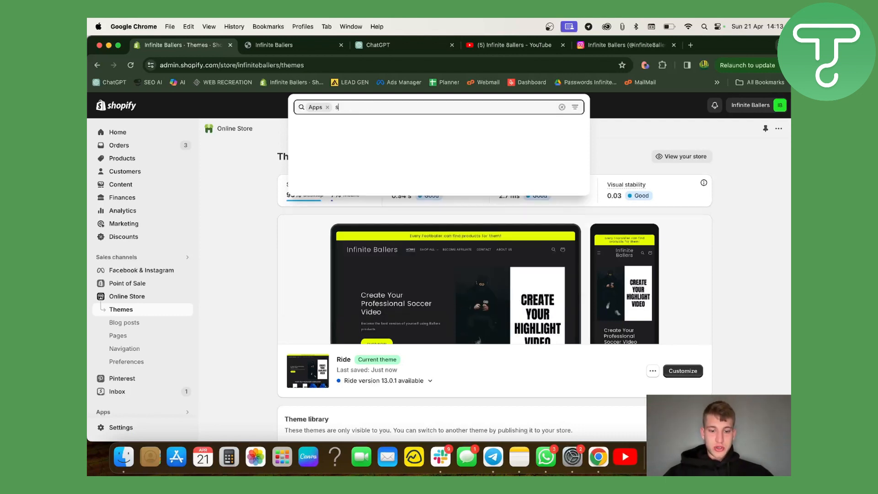
pyautogui.write('hopify inbox')
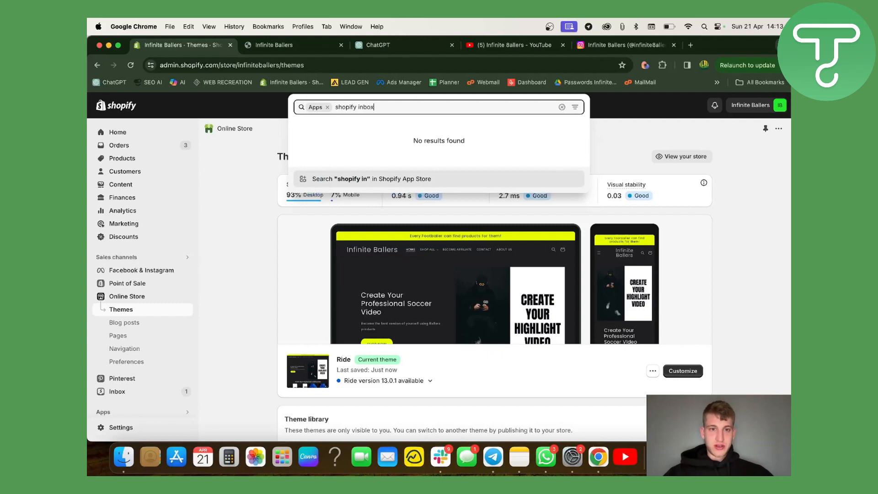
pyautogui.press('Return')
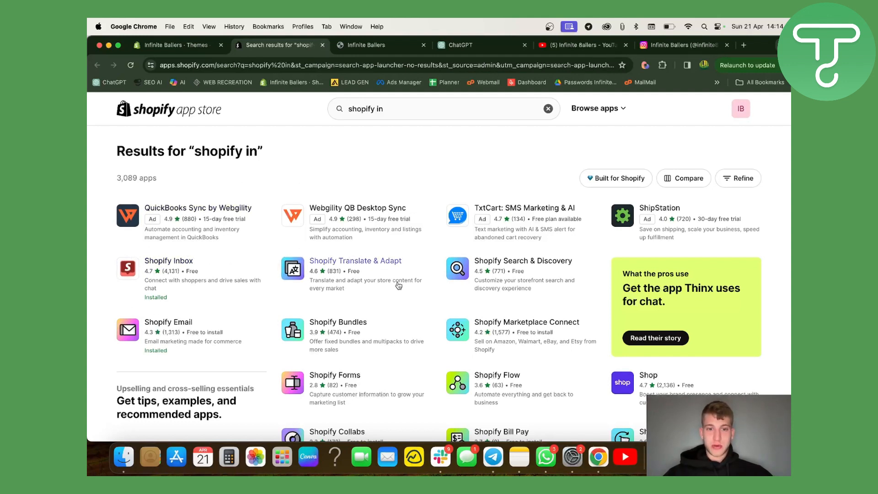
# Step: Close the App Store results and reopen the Ride theme's customization at its app embeds
pyautogui.click(323, 45)
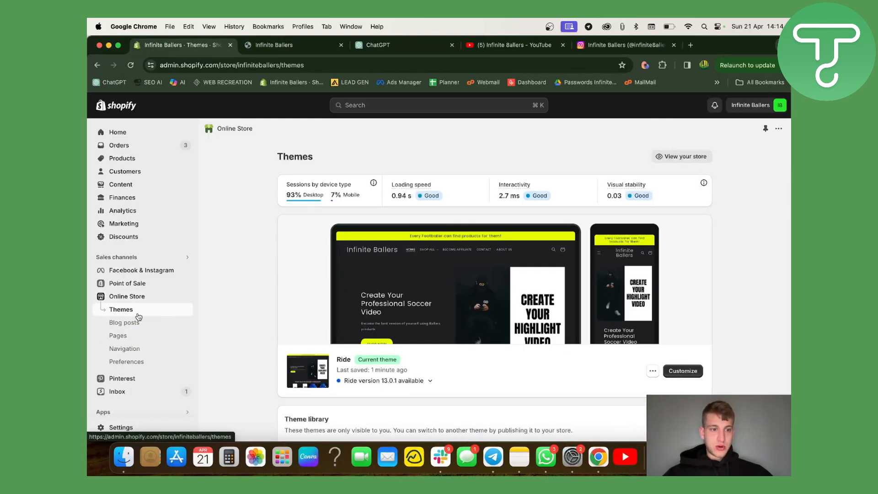
pyautogui.scroll(-5, 574, 352)
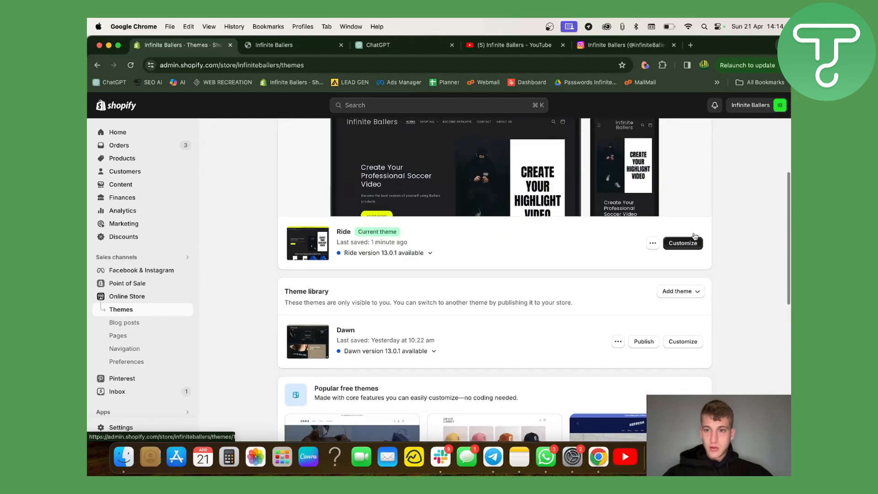
pyautogui.click(693, 246)
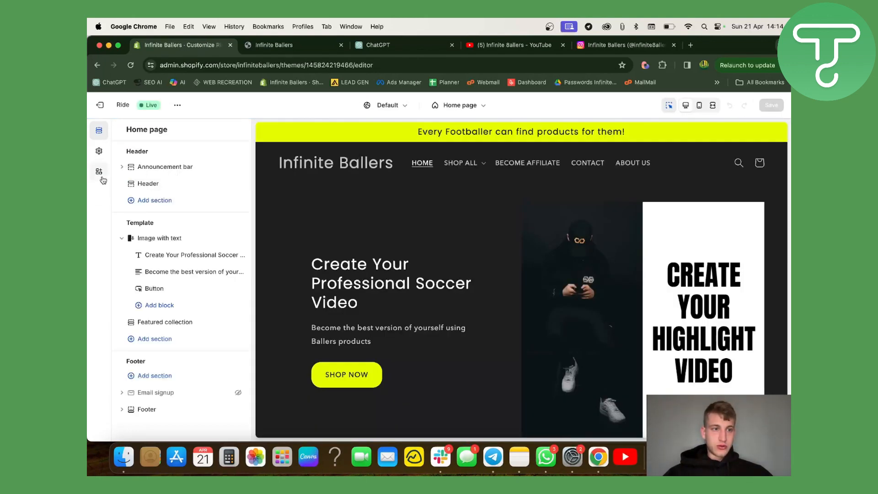
pyautogui.click(99, 171)
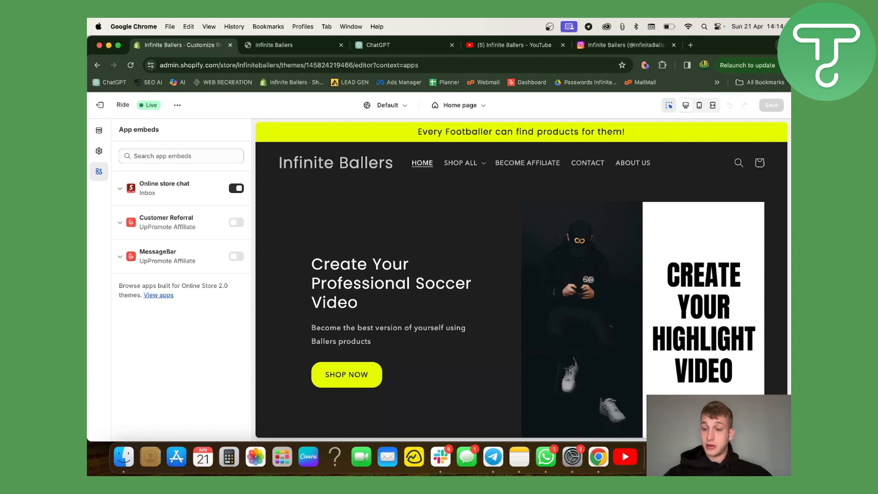
# Step: Try turning the Online store chat app embed off and back on
pyautogui.scroll(-10, 706, 366)
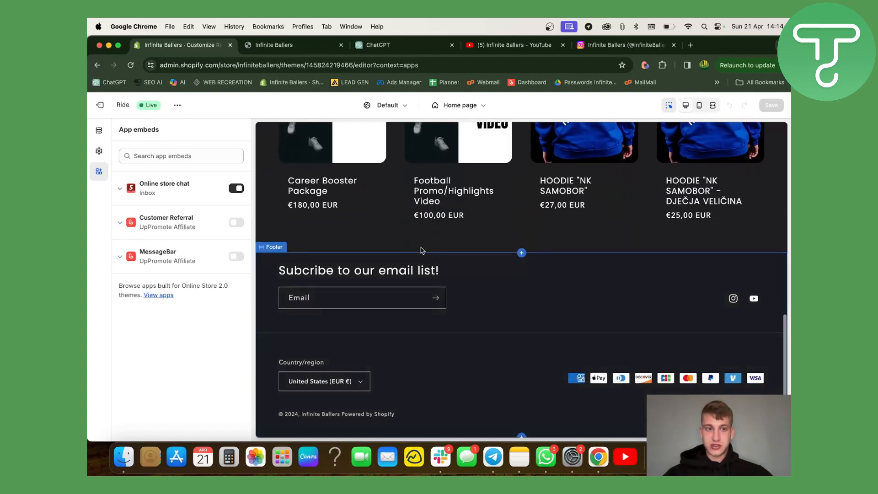
pyautogui.click(236, 191)
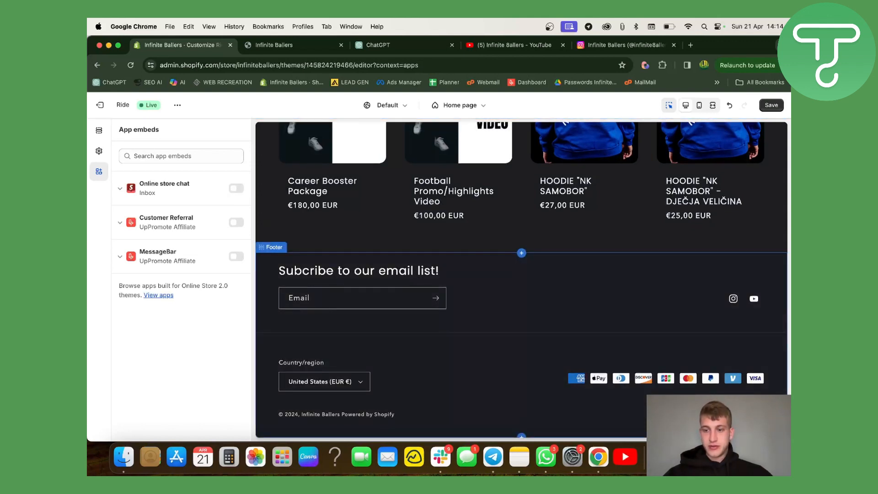
pyautogui.click(238, 190)
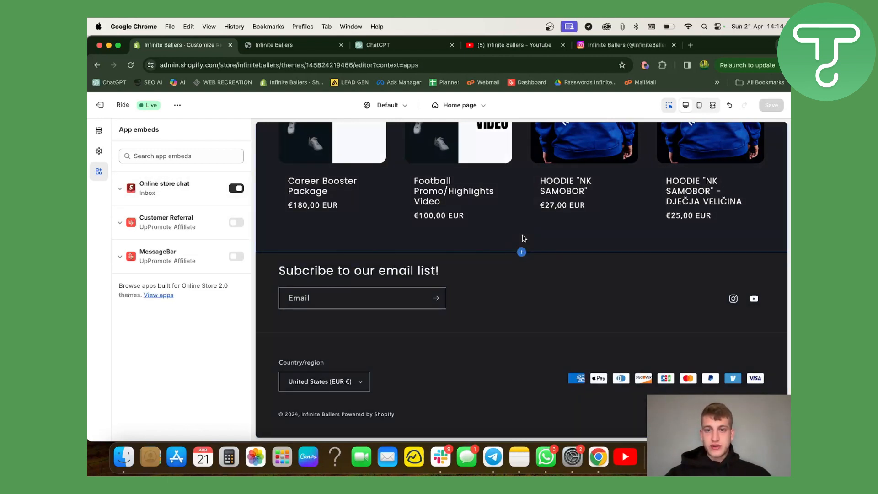
# Step: Examine the featured collection and the email signup area below it in the home page preview
pyautogui.scroll(5, 561, 216)
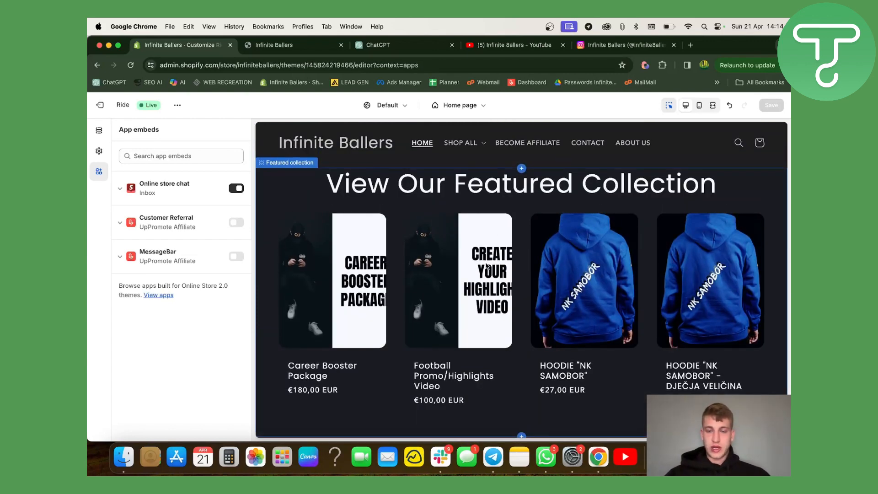
pyautogui.scroll(-5, 487, 265)
pyautogui.scroll(3, 488, 266)
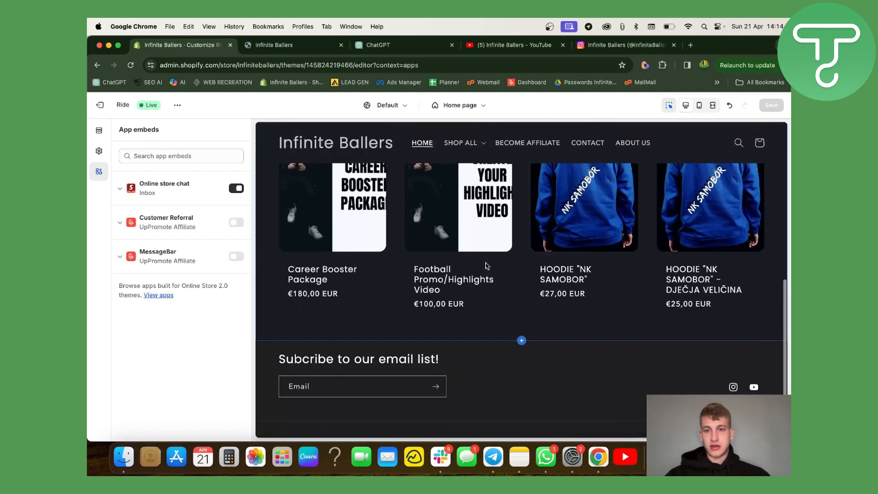
pyautogui.scroll(2, 487, 266)
pyautogui.scroll(-1, 487, 267)
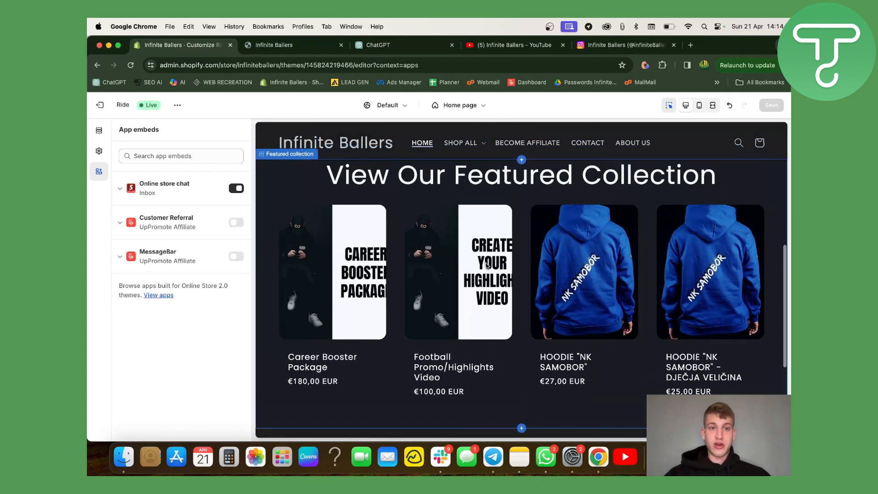
pyautogui.scroll(-4, 487, 266)
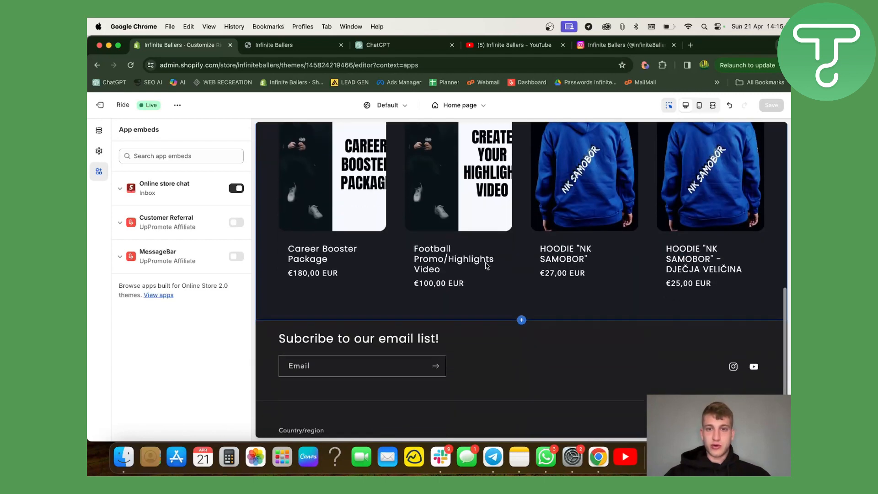
pyautogui.scroll(2, 554, 163)
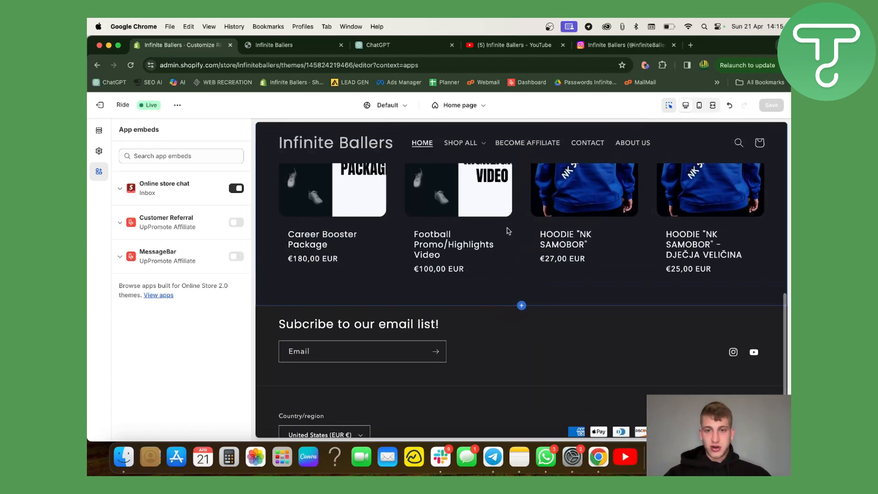
pyautogui.scroll(2, 508, 230)
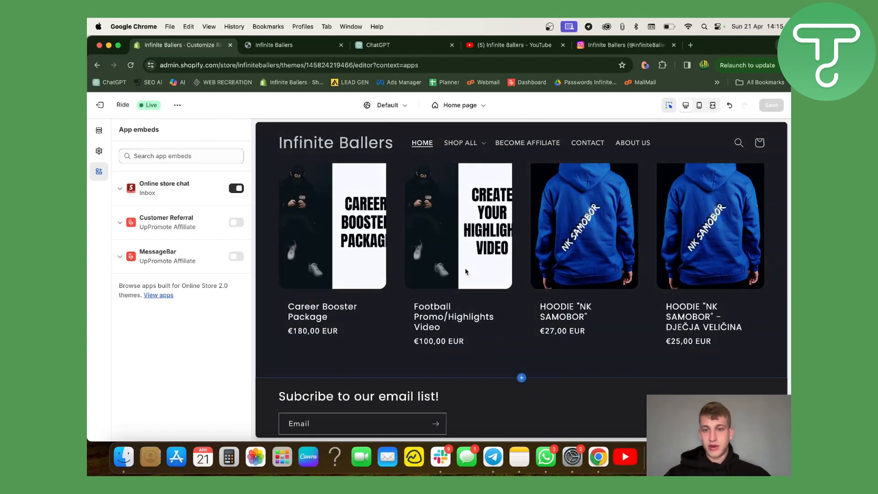
pyautogui.scroll(1, 530, 280)
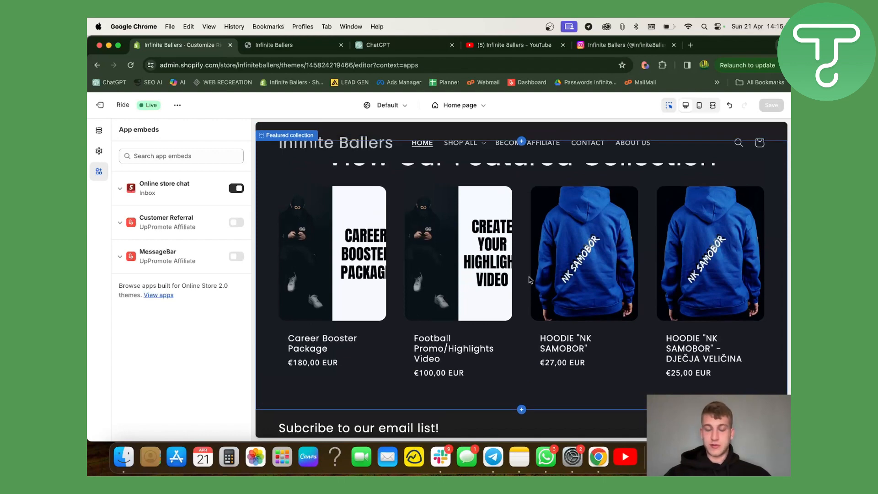
# Step: Select the header section in the home page preview and review its logo, menu, spacing and padding settings
pyautogui.scroll(5, 424, 216)
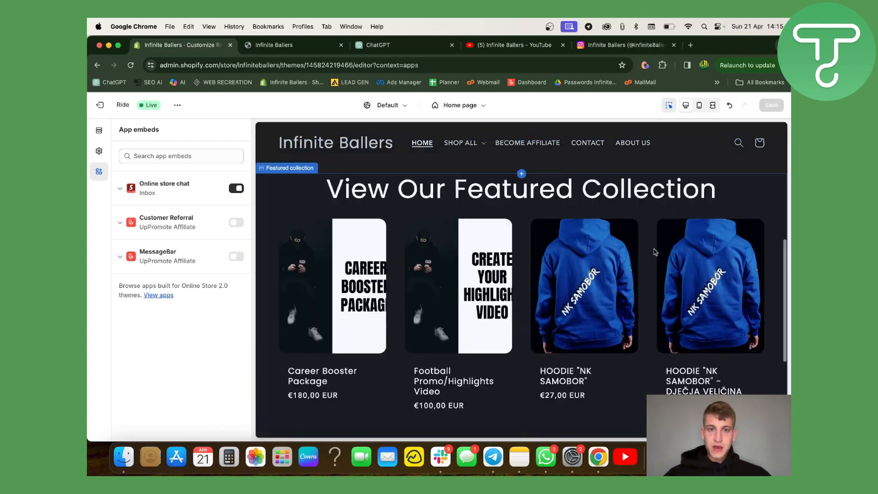
pyautogui.click(682, 149)
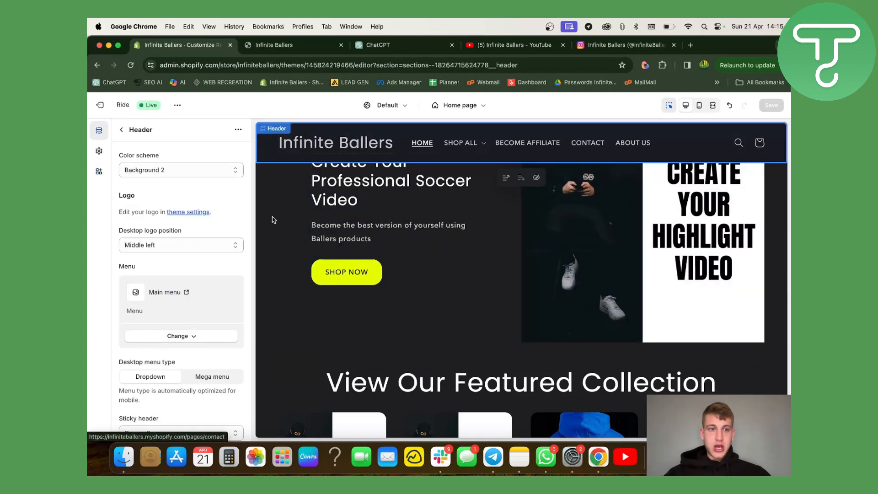
pyautogui.scroll(-5, 178, 252)
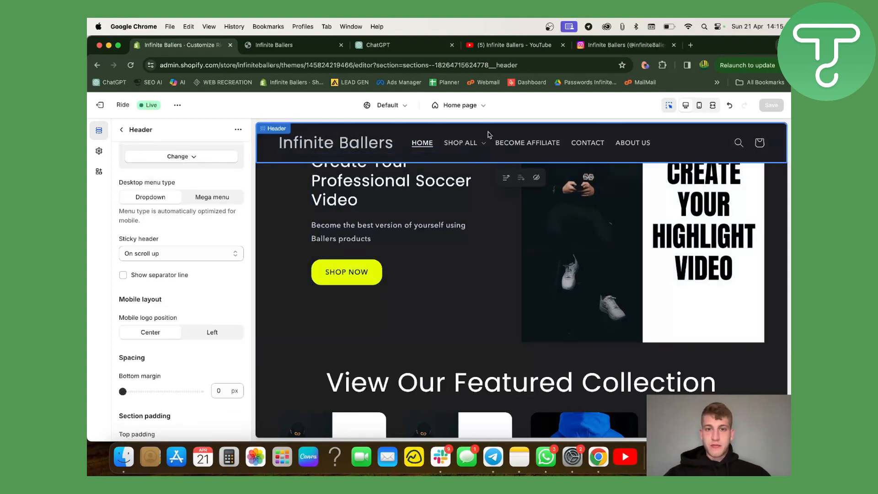
pyautogui.scroll(-4, 198, 292)
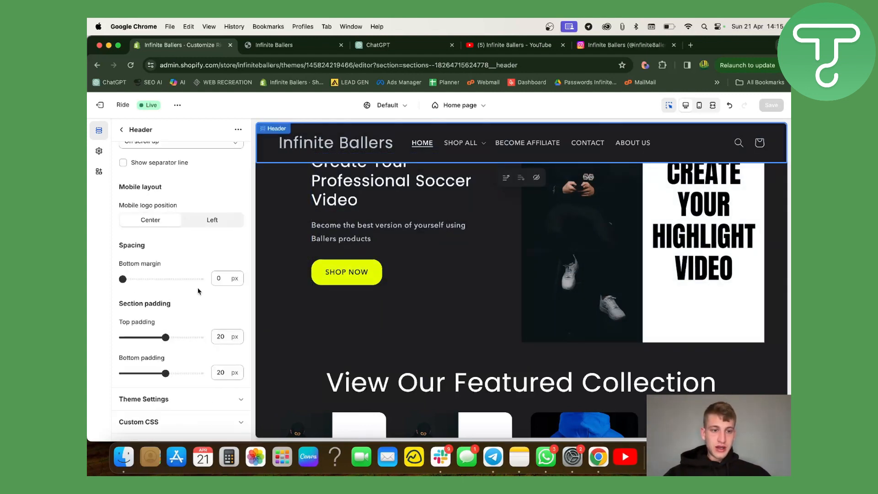
pyautogui.scroll(10, 198, 291)
pyautogui.scroll(-2, 198, 291)
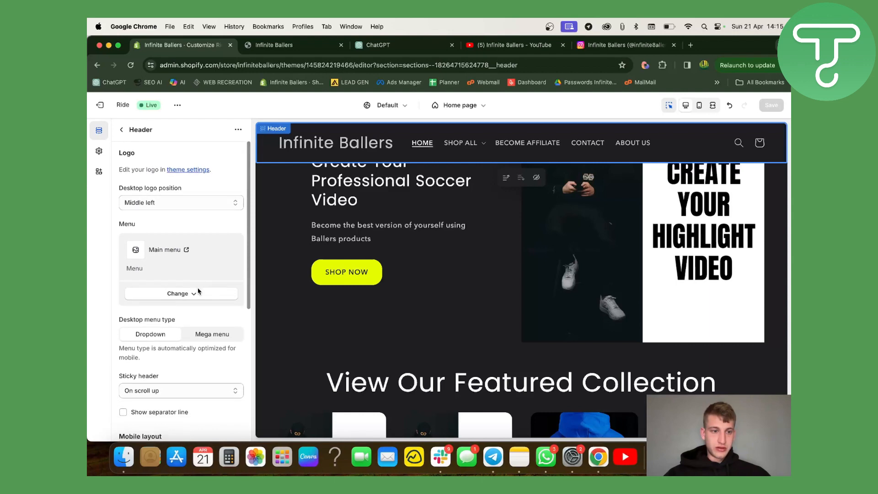
# Step: Open the header's Main menu in the store navigation and bring up its list of menu items
pyautogui.click(187, 254)
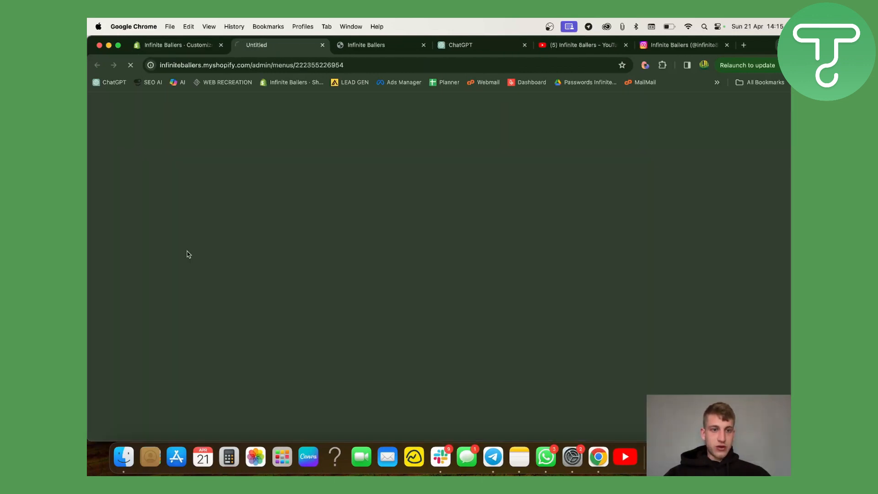
pyautogui.hotkey('ctrl', 'shift', 'Tab')
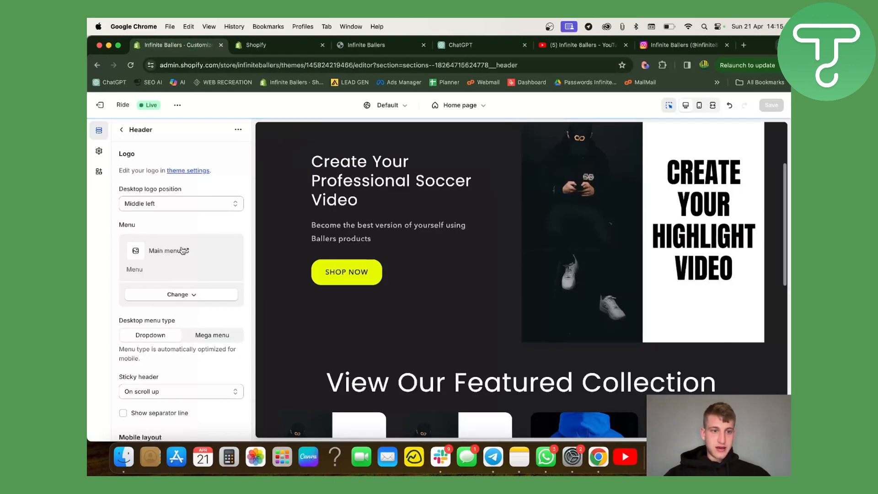
pyautogui.click(251, 47)
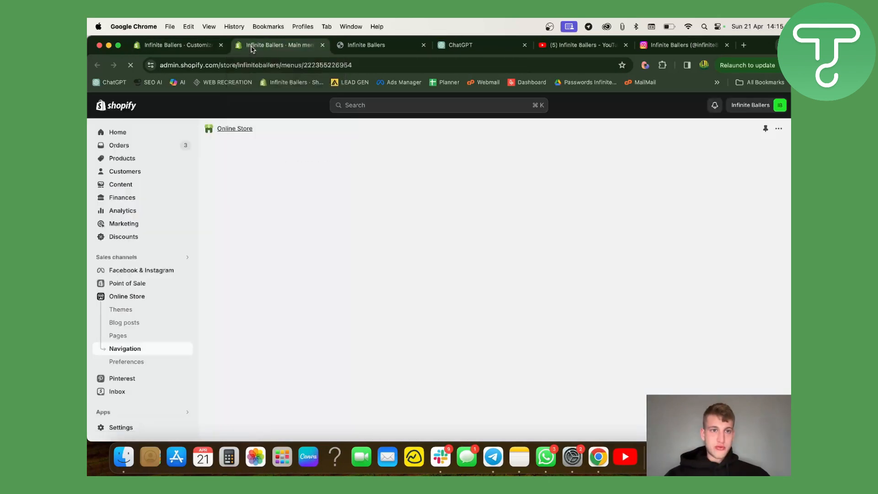
pyautogui.scroll(-2, 385, 221)
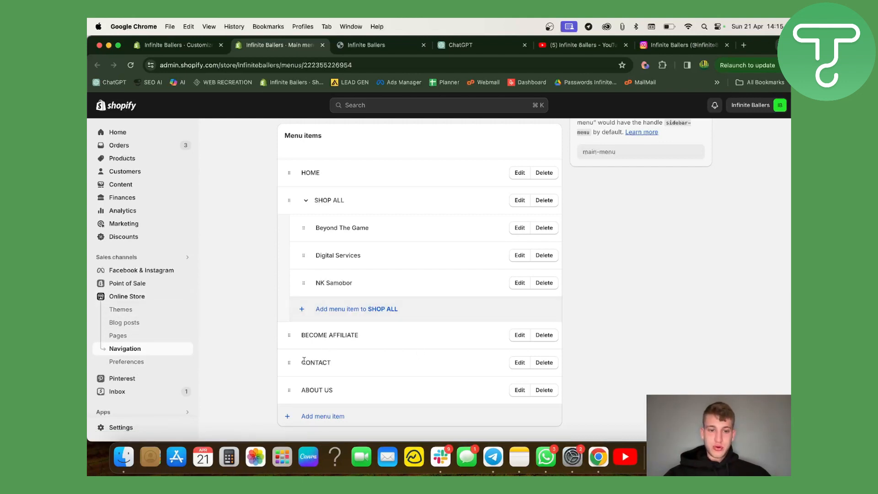
# Step: Add a menu item named TEST linked to the News blog and save the main menu
pyautogui.click(316, 417)
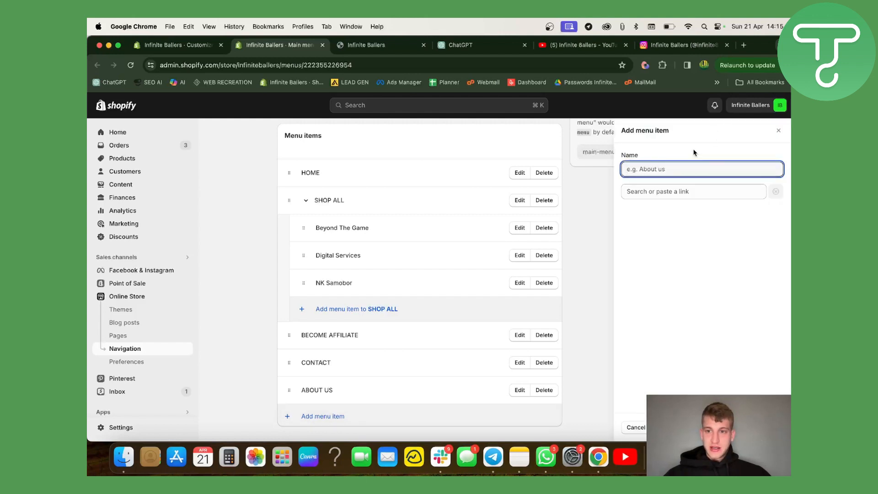
pyautogui.write('TEST')
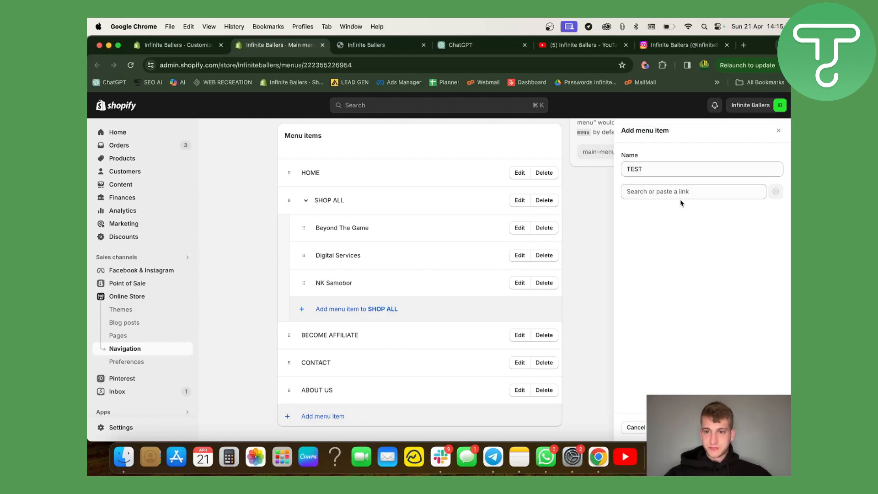
pyautogui.click(690, 190)
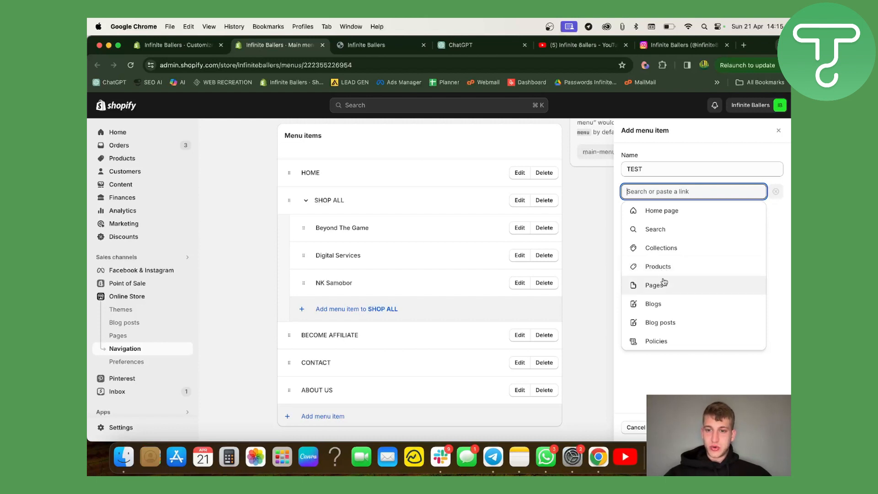
pyautogui.click(662, 305)
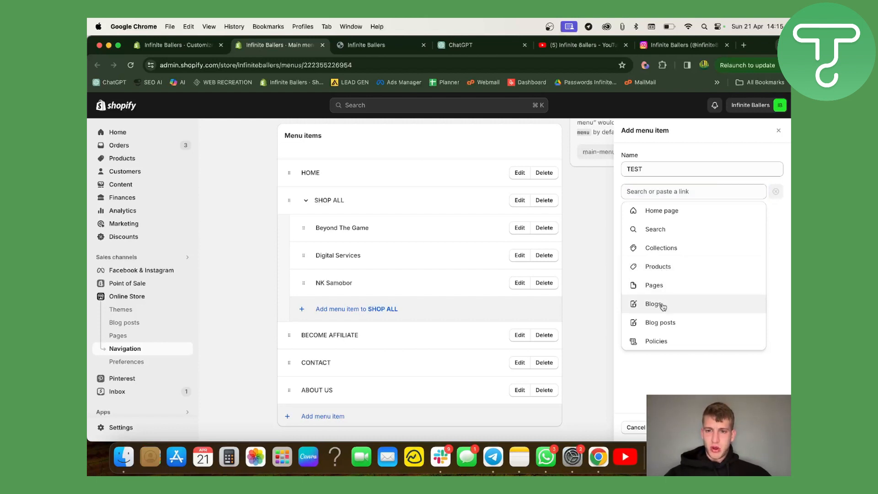
pyautogui.click(631, 229)
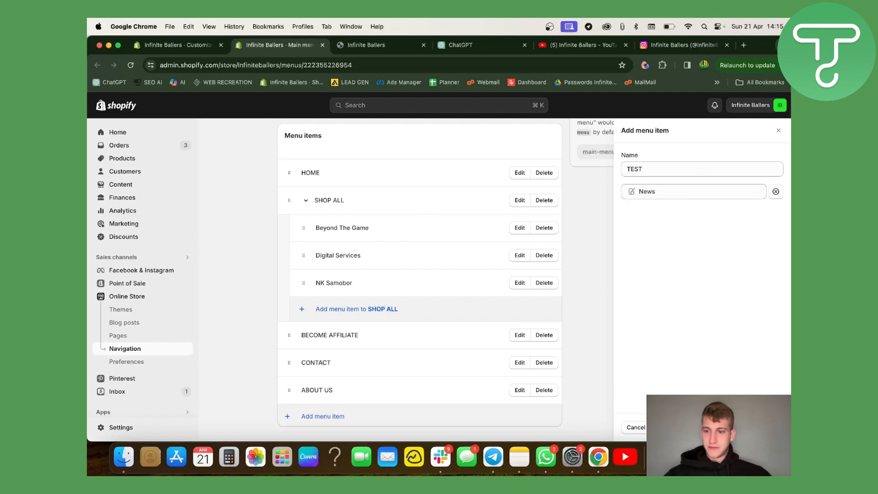
pyautogui.click(663, 427)
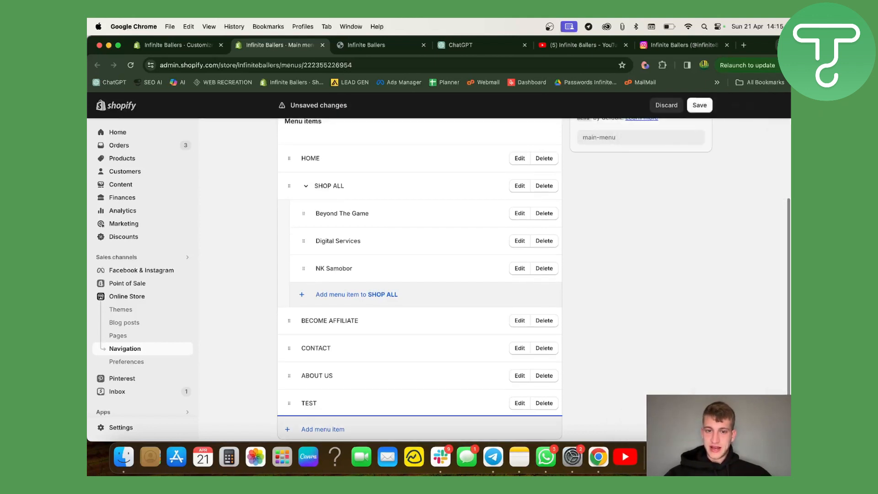
pyautogui.click(695, 106)
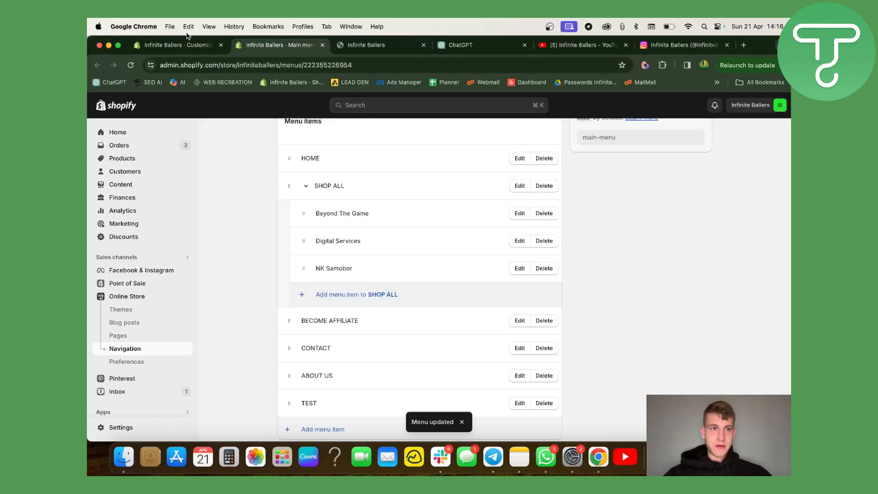
# Step: Reload the theme editor to check the header for the TEST item, and recheck the saved menu items
pyautogui.click(181, 44)
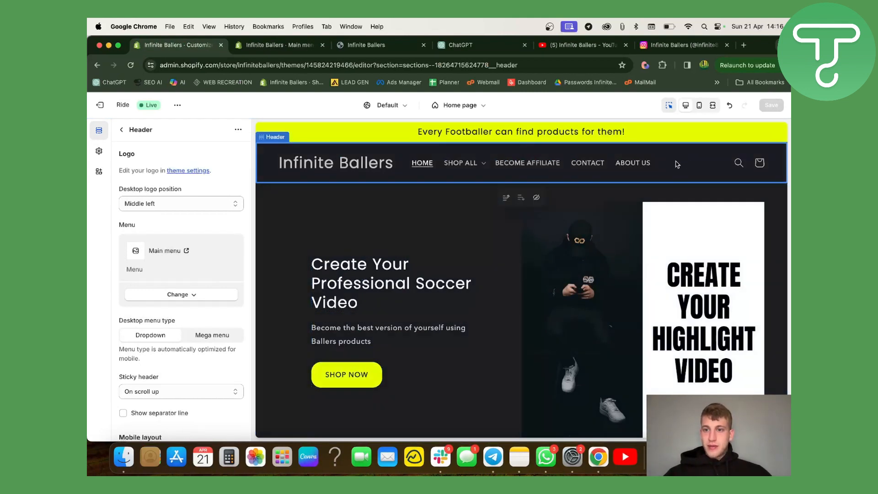
pyautogui.click(132, 67)
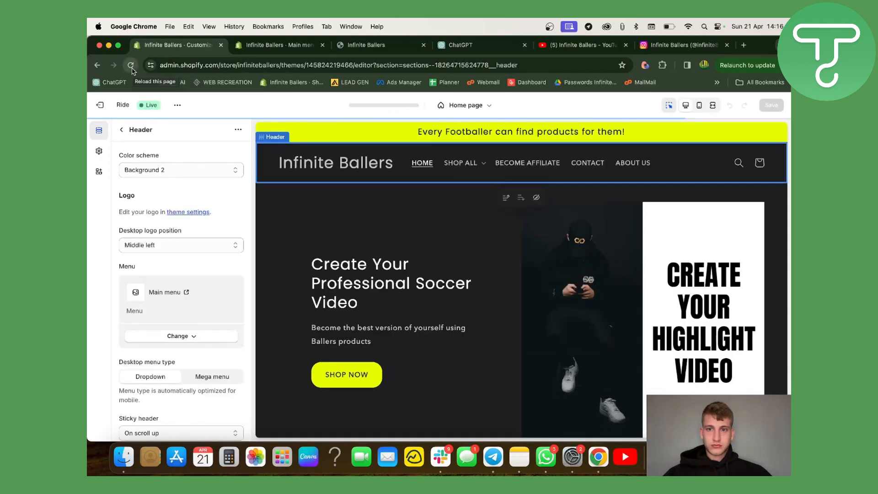
pyautogui.click(274, 45)
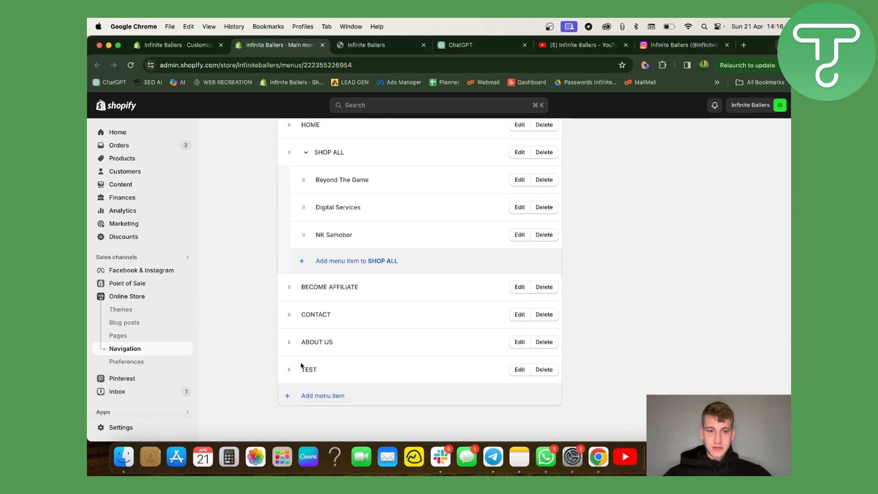
pyautogui.scroll(-1, 317, 352)
pyautogui.scroll(5, 317, 351)
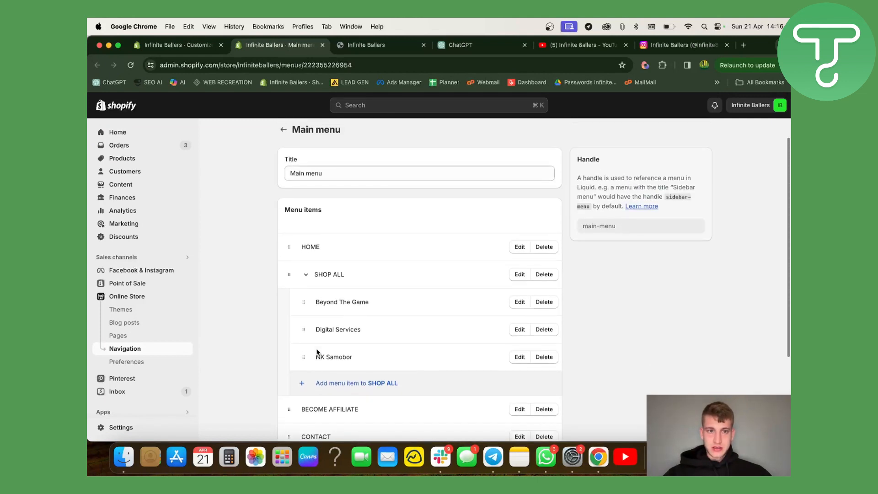
# Step: Reload the live storefront's home page to check its header navigation, and look over the header settings in the theme editor
pyautogui.click(384, 45)
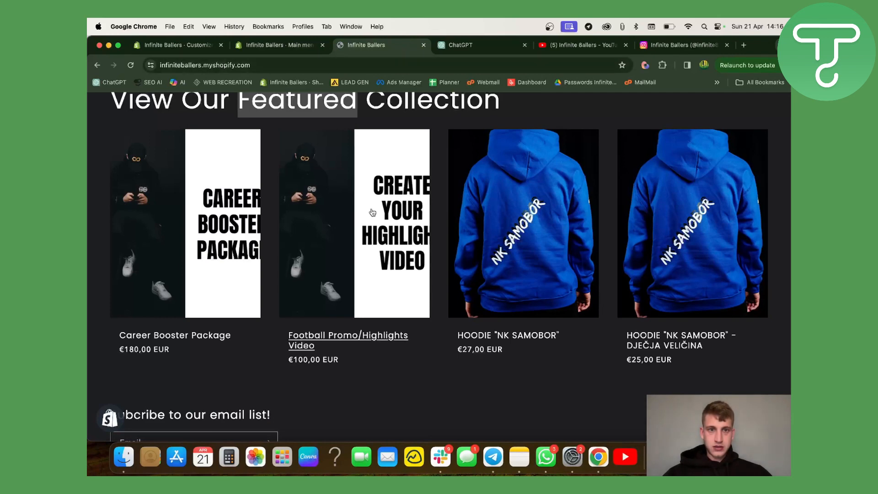
pyautogui.scroll(10, 347, 274)
pyautogui.click(277, 69)
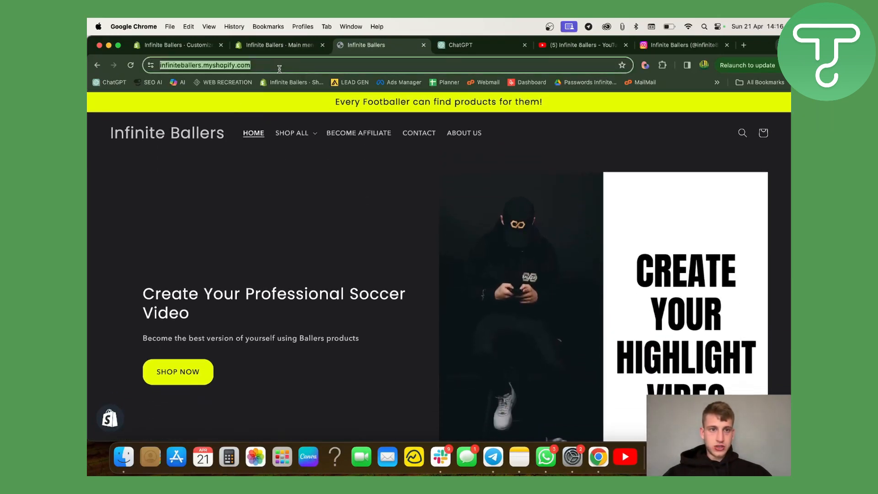
pyautogui.press('Return')
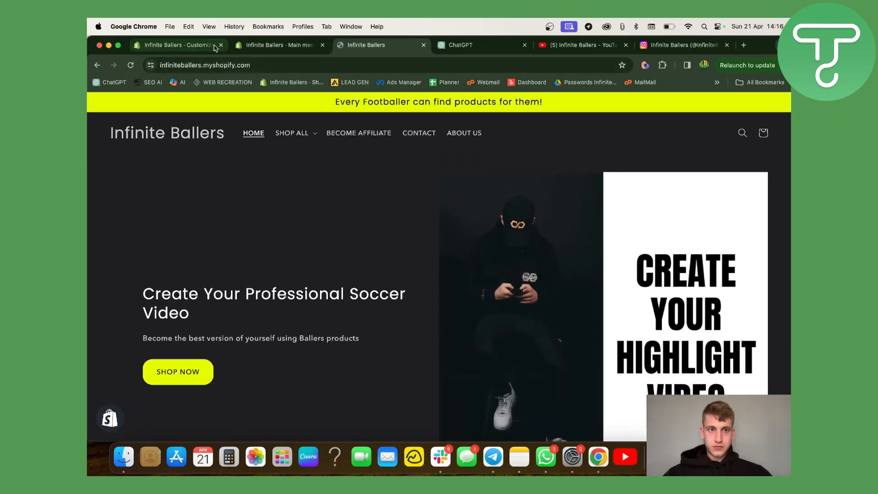
pyautogui.click(211, 48)
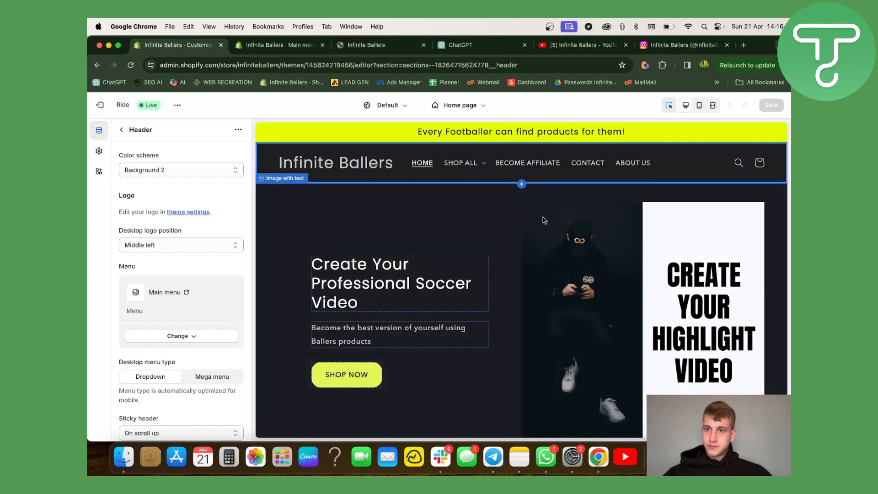
pyautogui.scroll(-10, 136, 273)
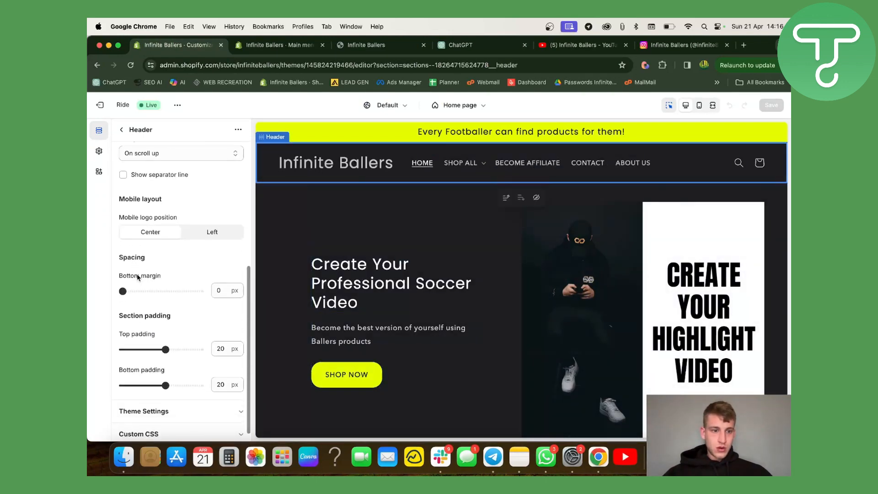
# Step: Move the TEST item above ABOUT US in the main menu and save the new order
pyautogui.click(275, 45)
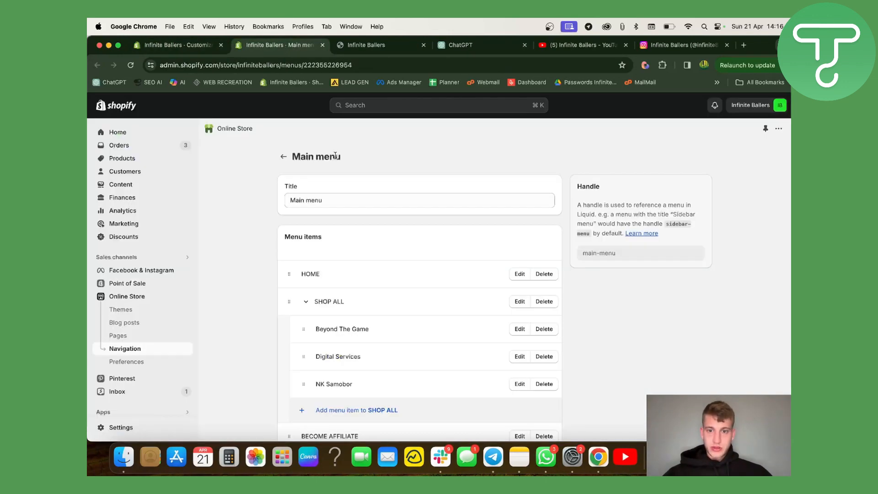
pyautogui.scroll(-3, 459, 388)
pyautogui.scroll(-1, 459, 388)
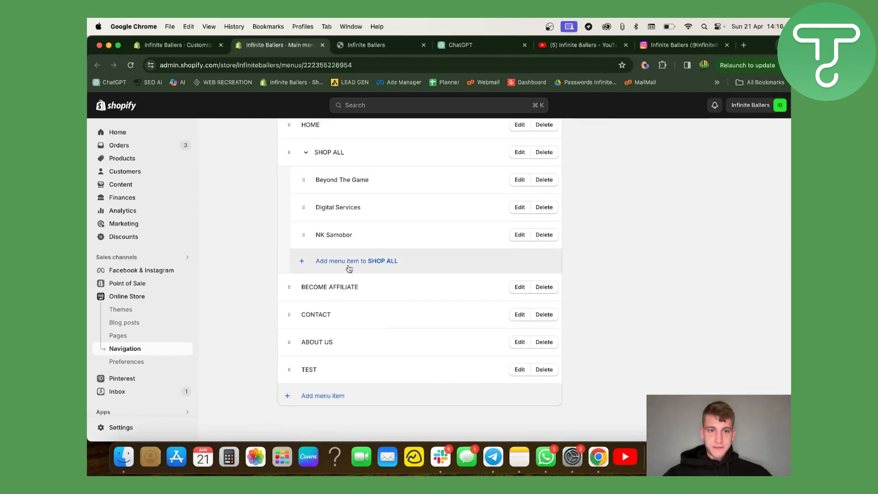
pyautogui.scroll(1, 313, 222)
pyautogui.click(308, 172)
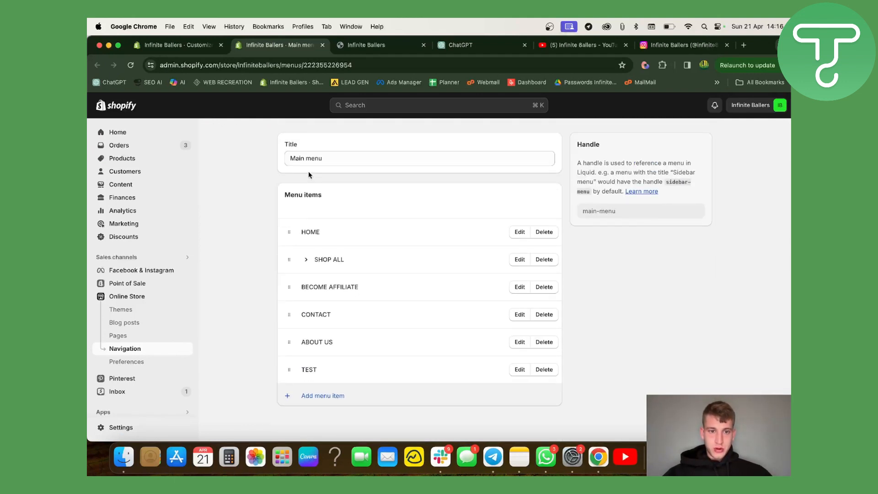
pyautogui.moveTo(287, 367)
pyautogui.mouseDown()
pyautogui.moveTo(288, 343)
pyautogui.moveTo(289, 366)
pyautogui.mouseUp()
pyautogui.click(699, 106)
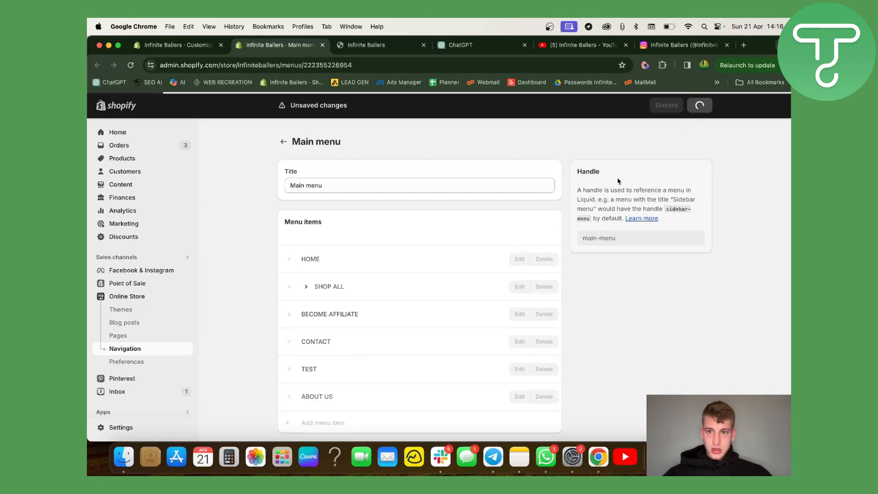
# Step: Reload the live storefront and check the order of its header navigation links
pyautogui.click(361, 45)
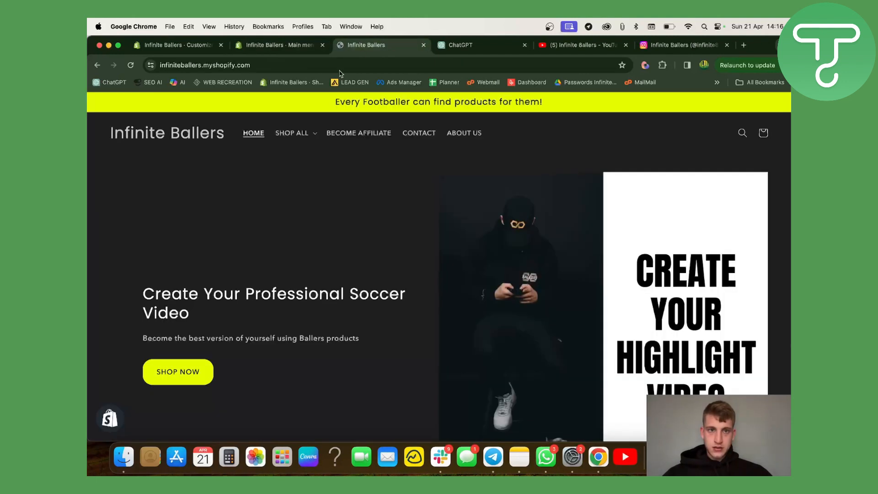
pyautogui.click(339, 71)
pyautogui.press('Return')
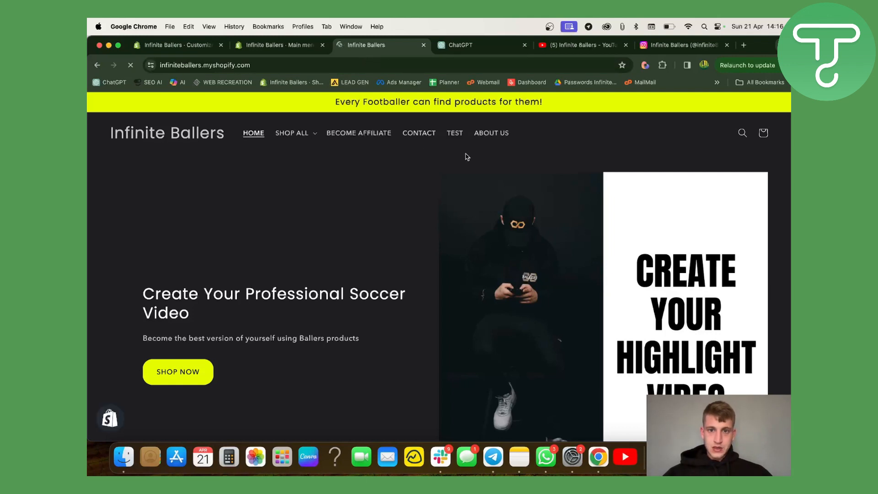
# Step: Try moving the TEST item to the start of the main menu and back down the list
pyautogui.click(279, 45)
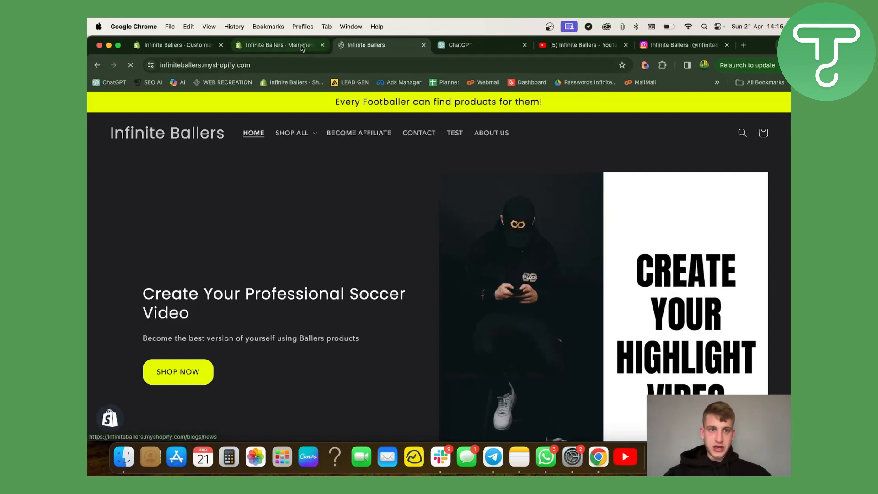
pyautogui.scroll(-1, 342, 270)
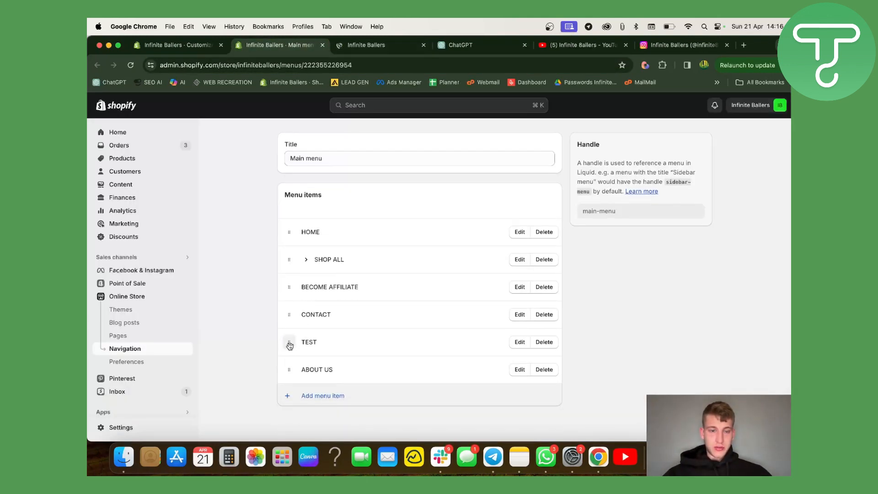
pyautogui.moveTo(290, 343); pyautogui.dragTo(314, 343)
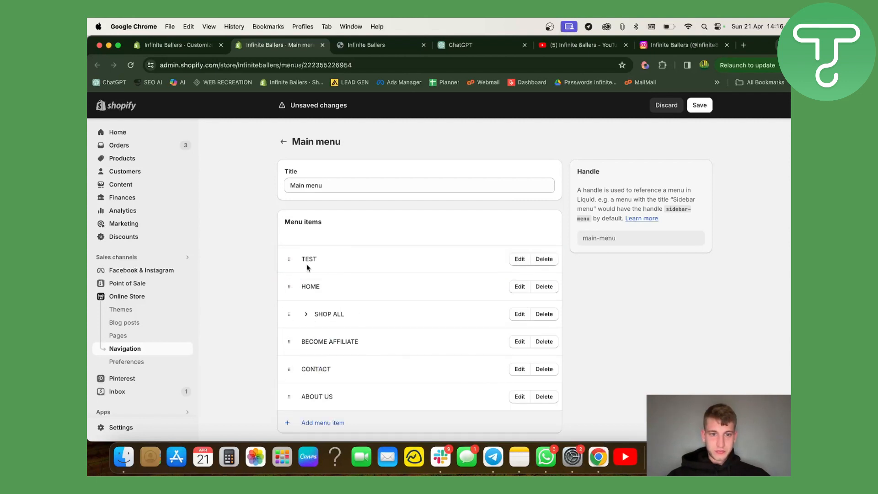
pyautogui.moveTo(289, 259); pyautogui.dragTo(288, 414)
pyautogui.scroll(-2, 322, 327)
pyautogui.scroll(-2, 321, 327)
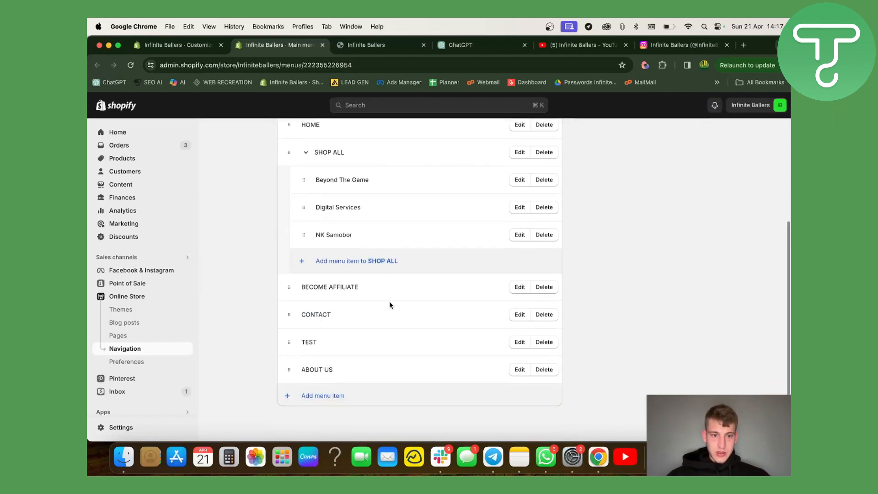
# Step: Move the TEST item below ABOUT US at the end of the main menu and save the menu
pyautogui.moveTo(288, 342); pyautogui.dragTo(290, 397)
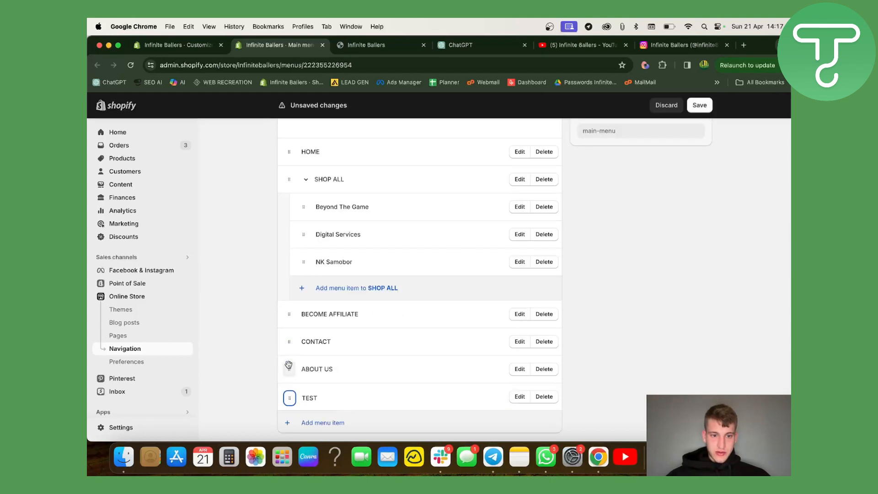
pyautogui.click(697, 108)
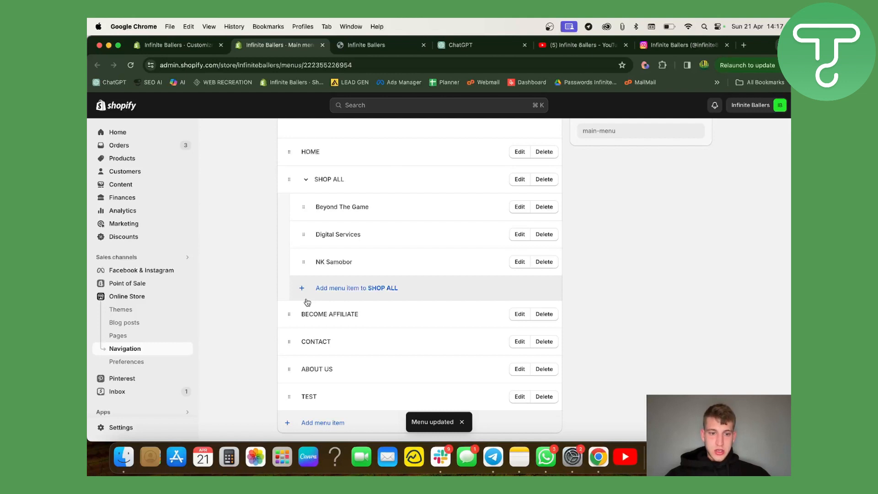
# Step: Reload the live storefront and check where the TEST link sits in the header navigation
pyautogui.click(174, 44)
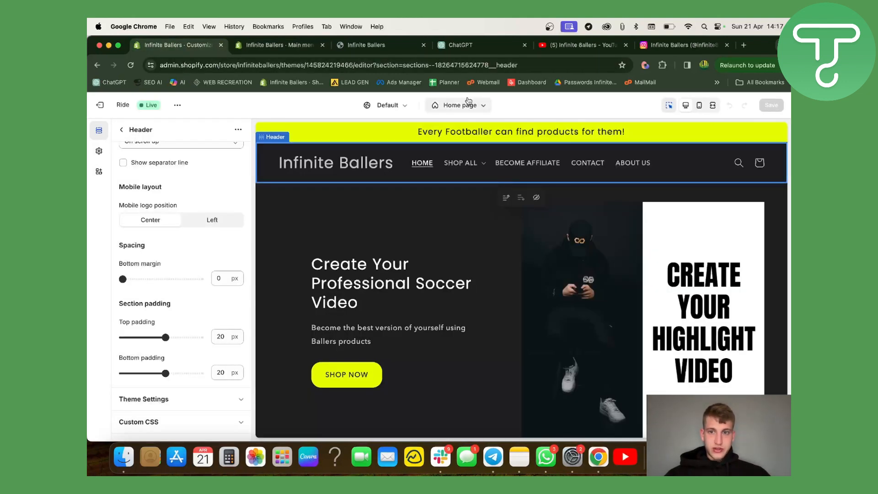
pyautogui.click(379, 45)
pyautogui.click(131, 65)
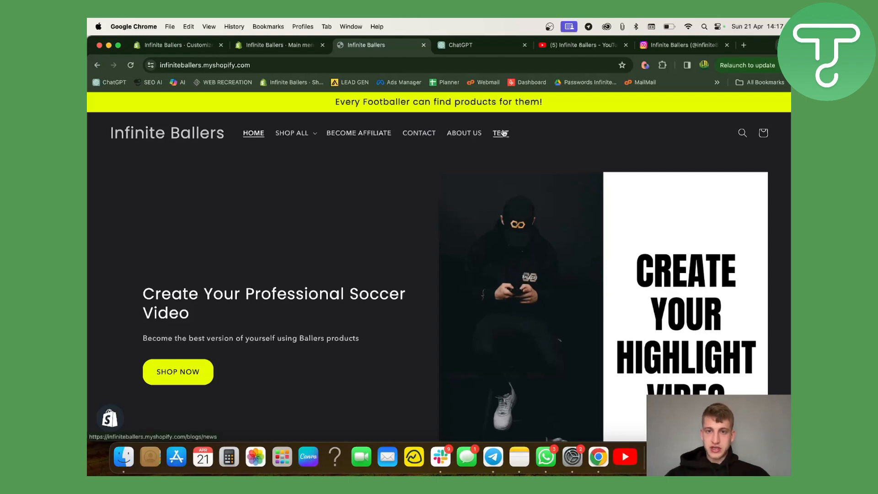
pyautogui.scroll(5, 507, 132)
pyautogui.scroll(-1, 506, 133)
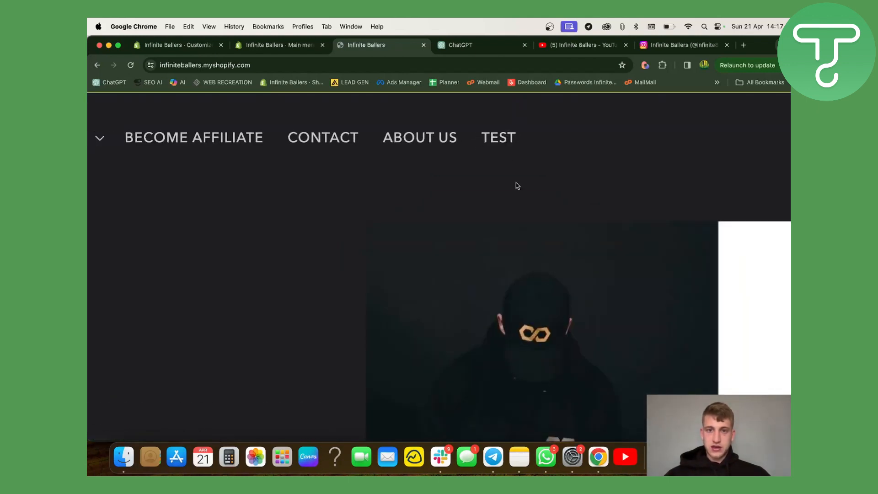
pyautogui.scroll(-3, 517, 197)
pyautogui.scroll(-3, 175, 171)
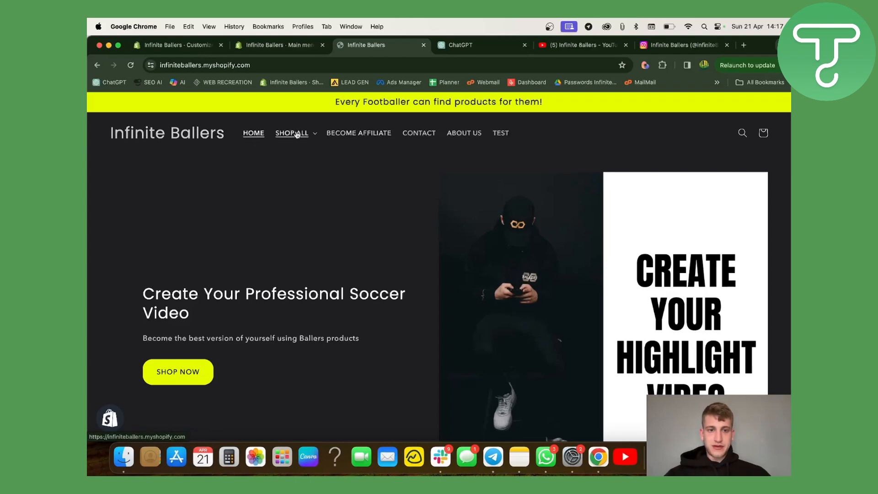
# Step: Return to the theme editor and reopen the Header section's settings from the home page's section list
pyautogui.click(302, 51)
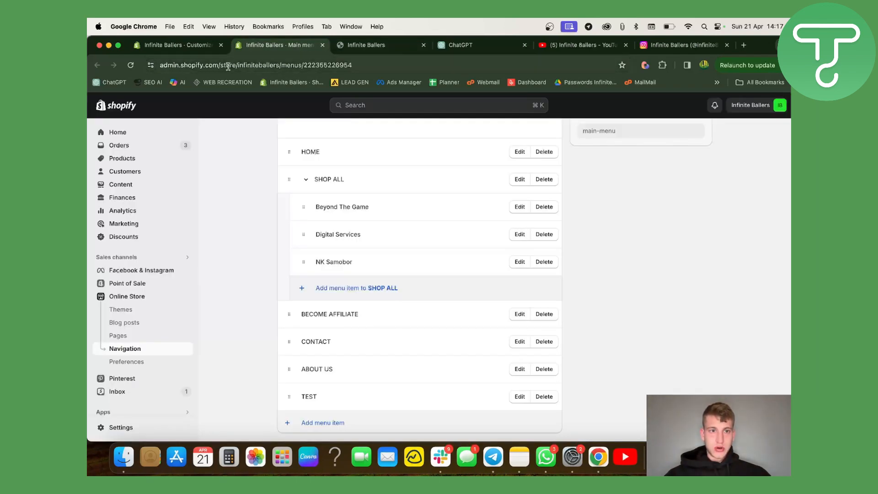
pyautogui.click(194, 52)
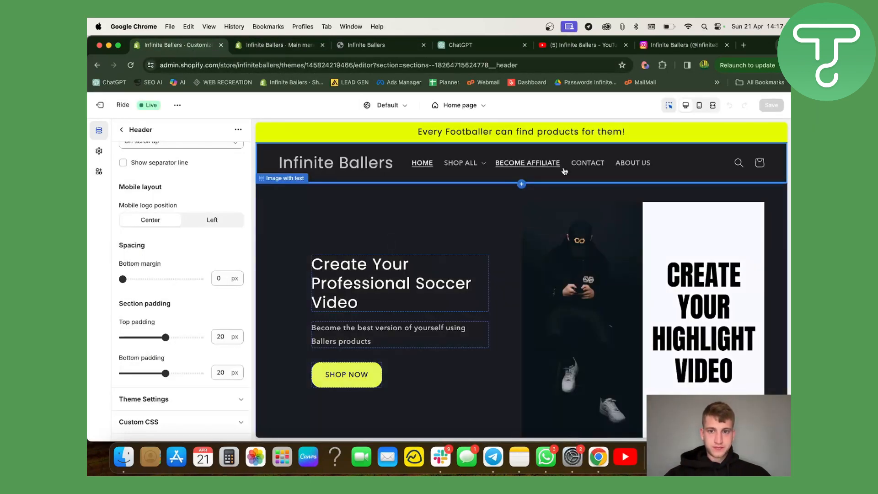
pyautogui.click(278, 157)
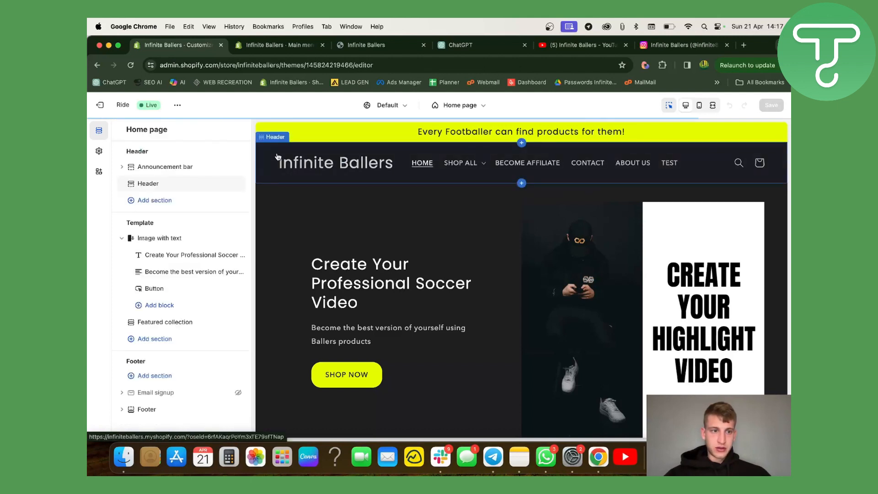
pyautogui.click(172, 184)
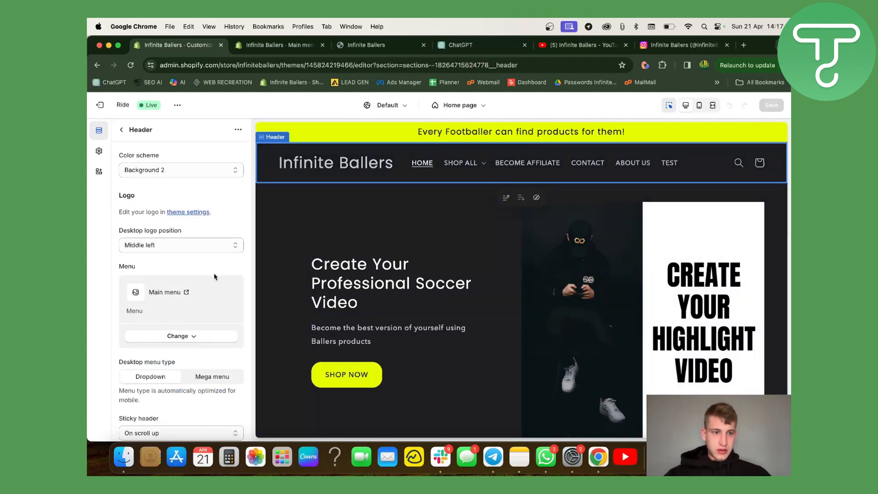
# Step: Try the Middle center and Top left desktop logo positions for the header, and set it back to Middle left
pyautogui.click(220, 247)
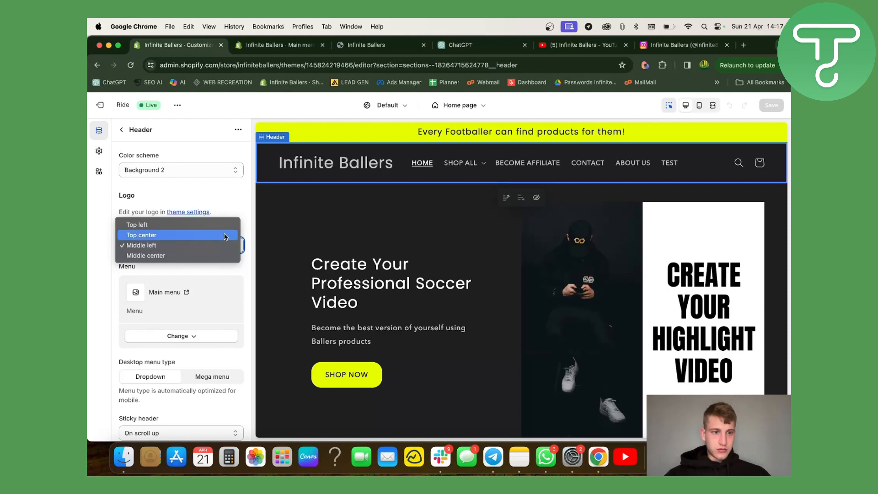
pyautogui.click(212, 256)
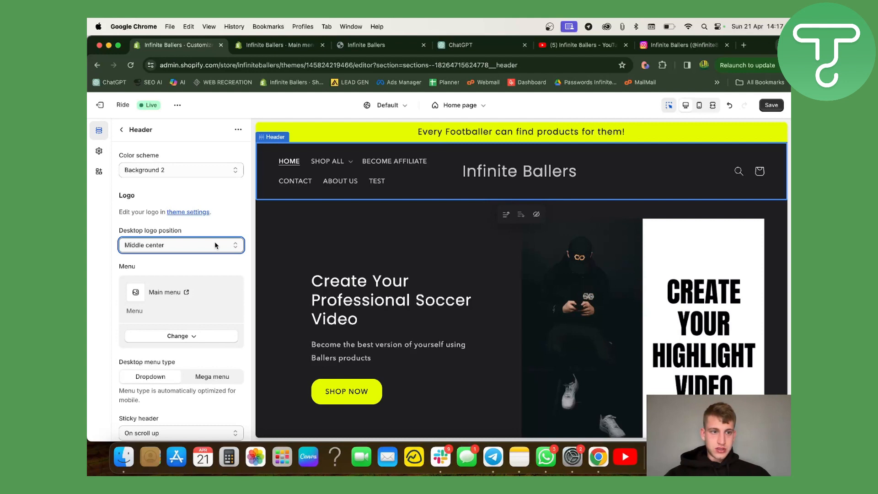
pyautogui.scroll(-2, 215, 246)
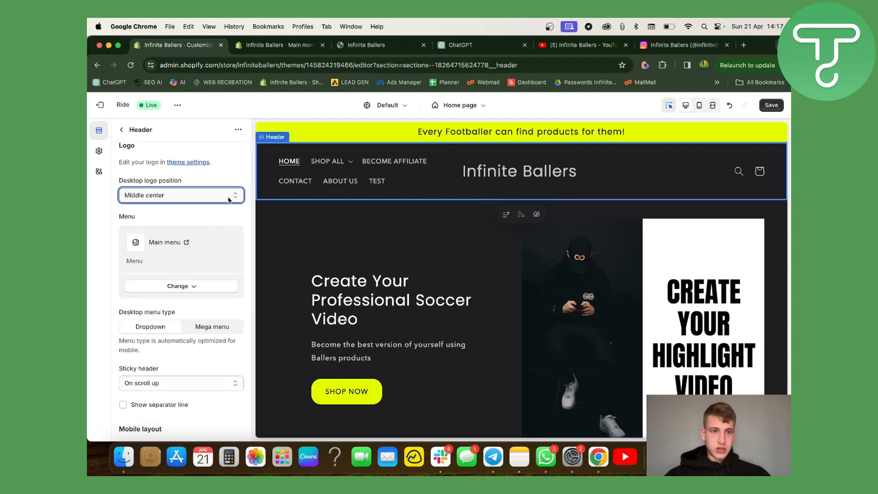
pyautogui.click(230, 200)
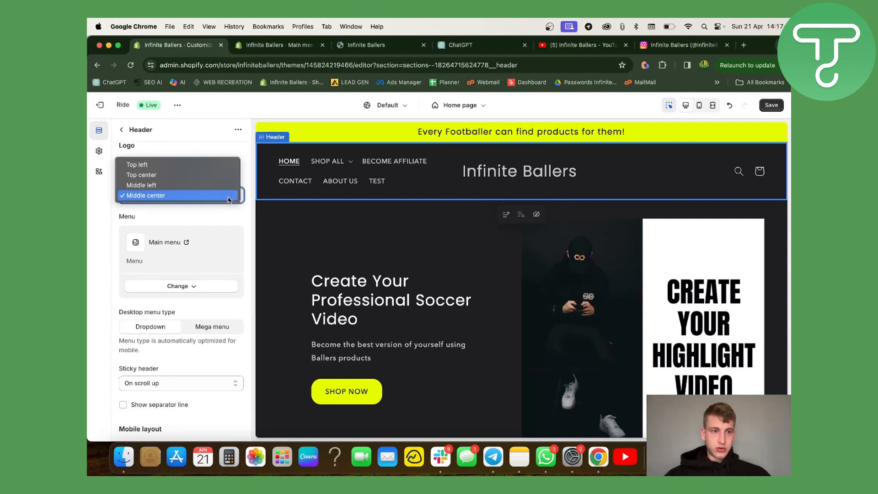
pyautogui.click(196, 166)
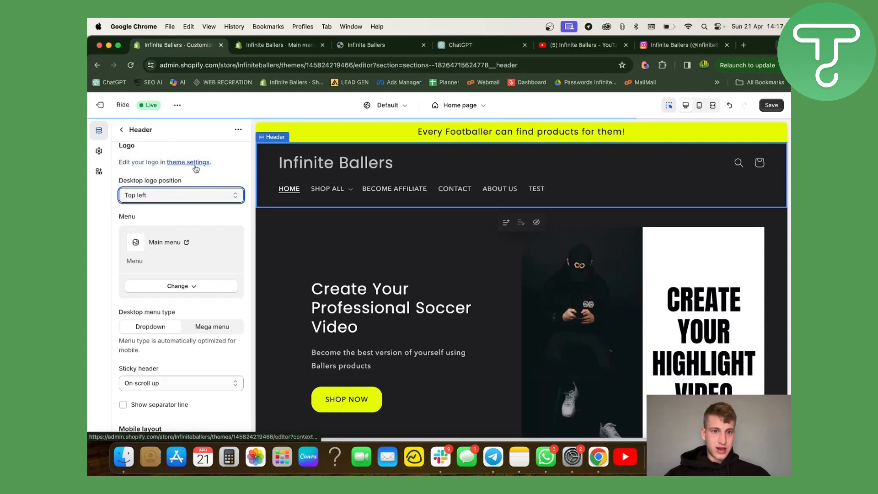
pyautogui.click(191, 195)
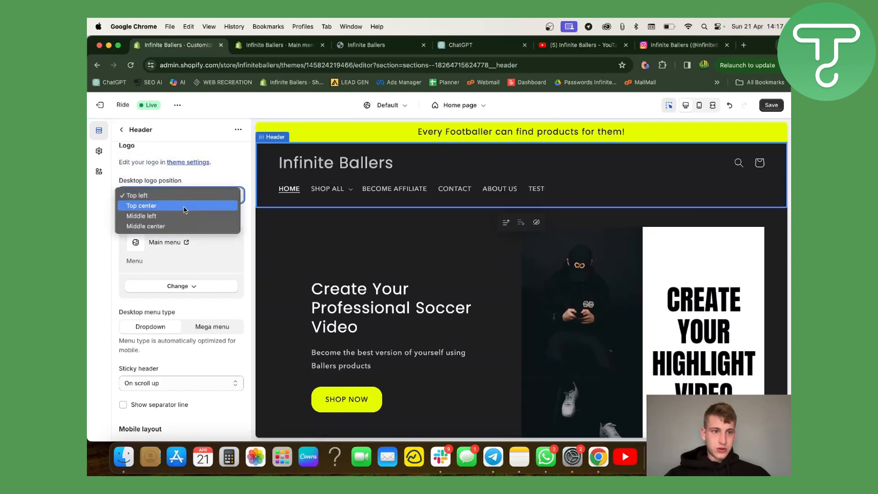
pyautogui.click(182, 214)
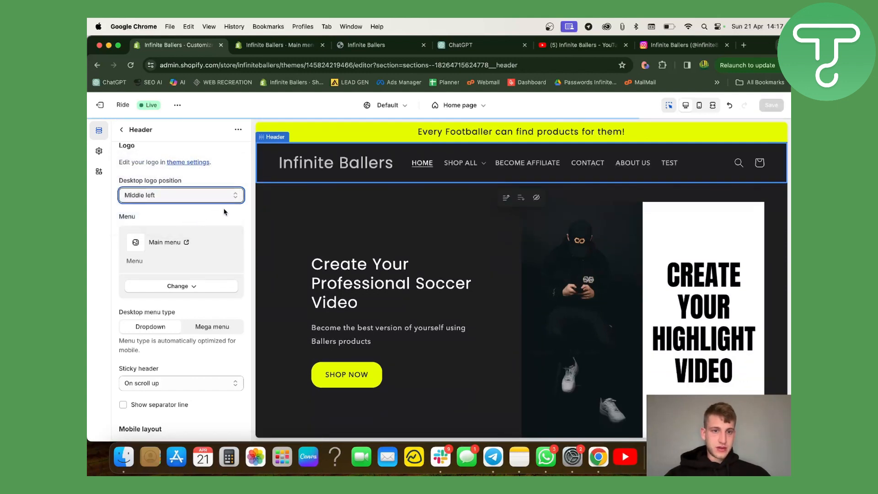
# Step: Look over the header's menu type, sticky header, mobile layout, spacing and section padding settings
pyautogui.scroll(-3, 222, 247)
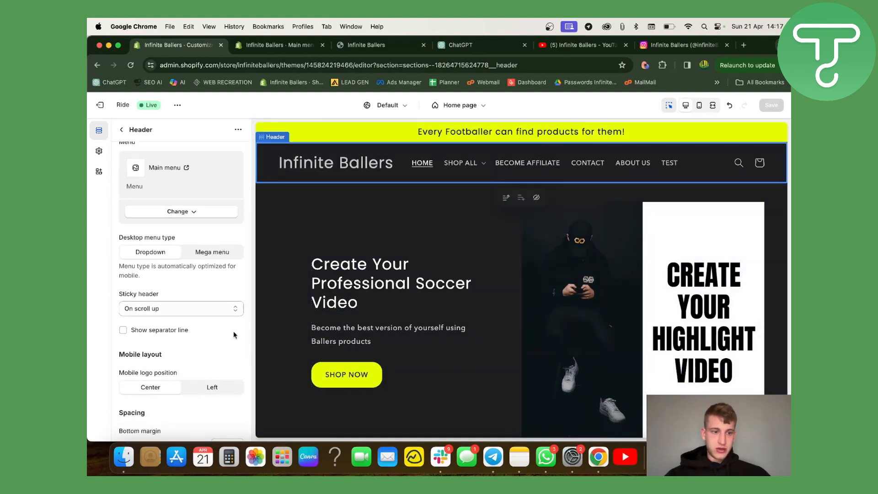
pyautogui.scroll(-3, 233, 331)
pyautogui.scroll(5, 231, 336)
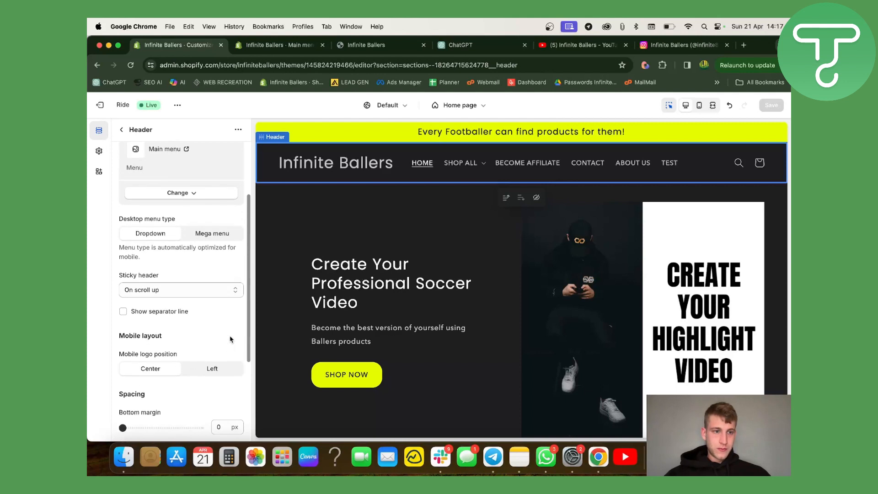
pyautogui.scroll(3, 194, 268)
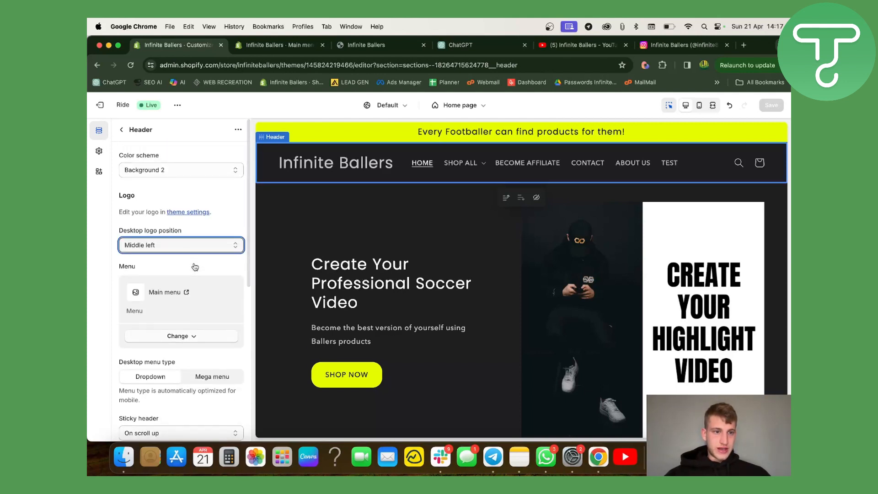
pyautogui.scroll(-10, 193, 311)
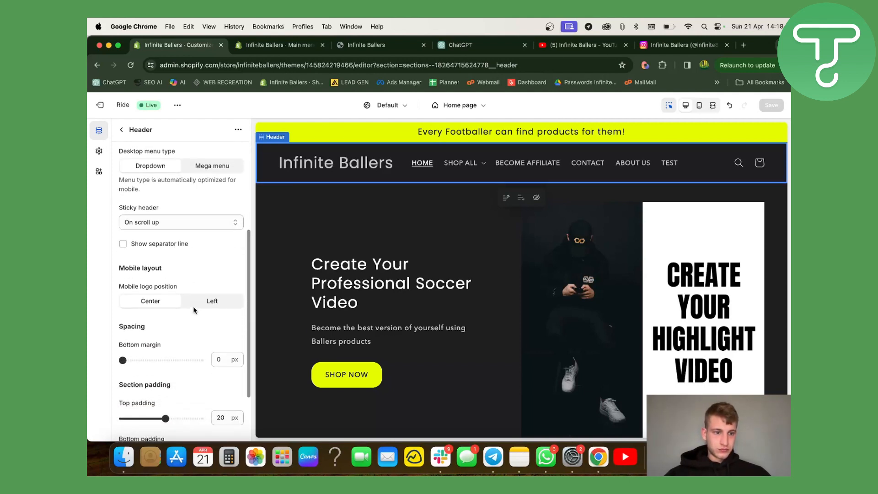
pyautogui.scroll(-2, 194, 308)
# Step: Expand the header's Theme Settings and examine the search suggestions, cart type, desktop logo width and social media link options
pyautogui.click(198, 398)
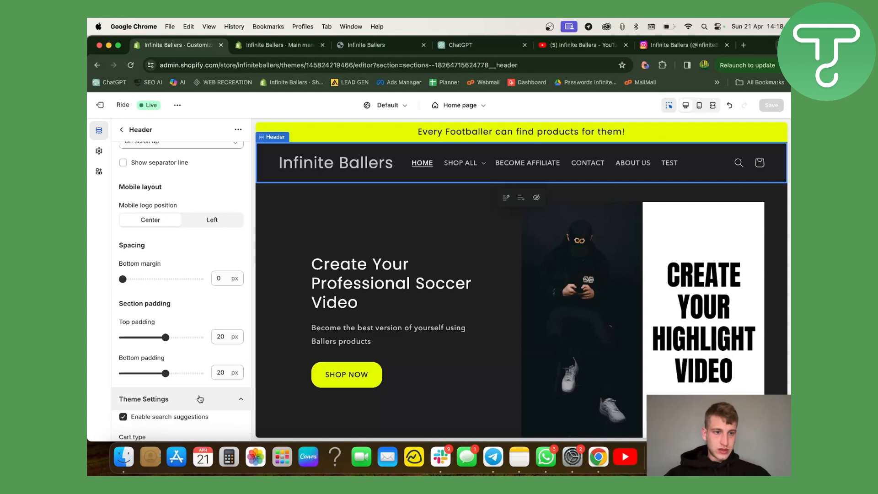
pyautogui.scroll(-1, 200, 399)
pyautogui.scroll(-8, 200, 399)
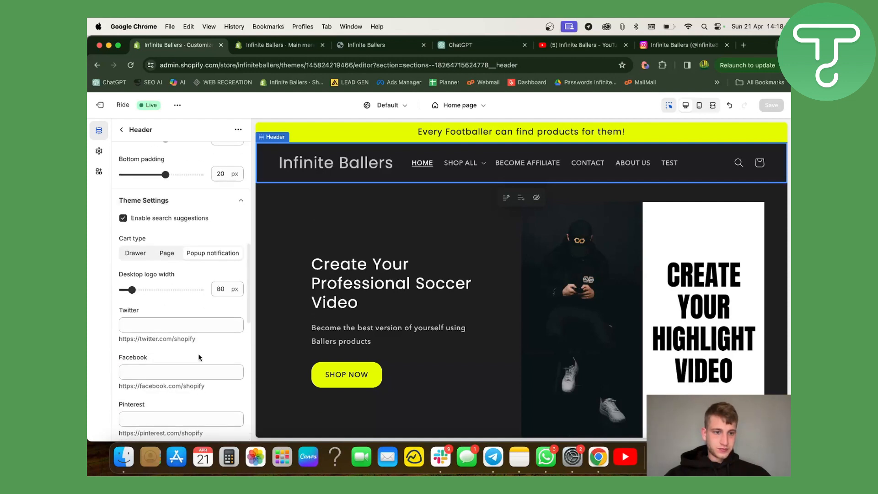
pyautogui.scroll(-8, 195, 370)
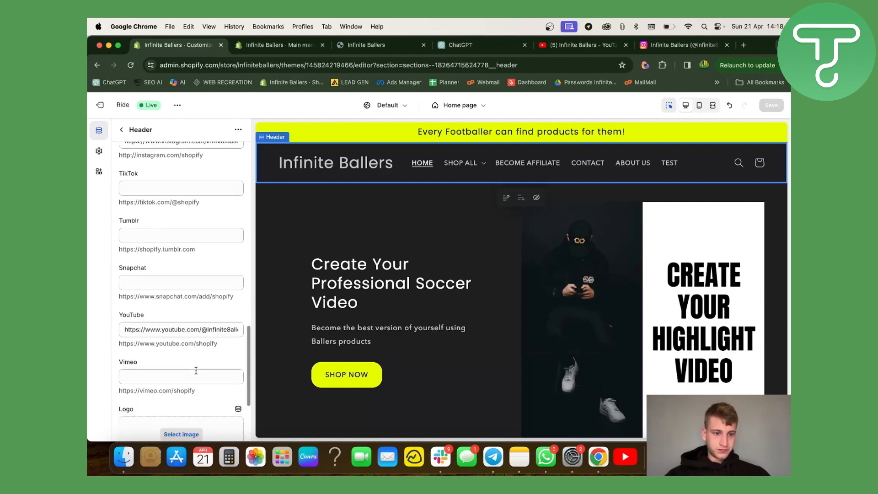
pyautogui.scroll(10, 196, 320)
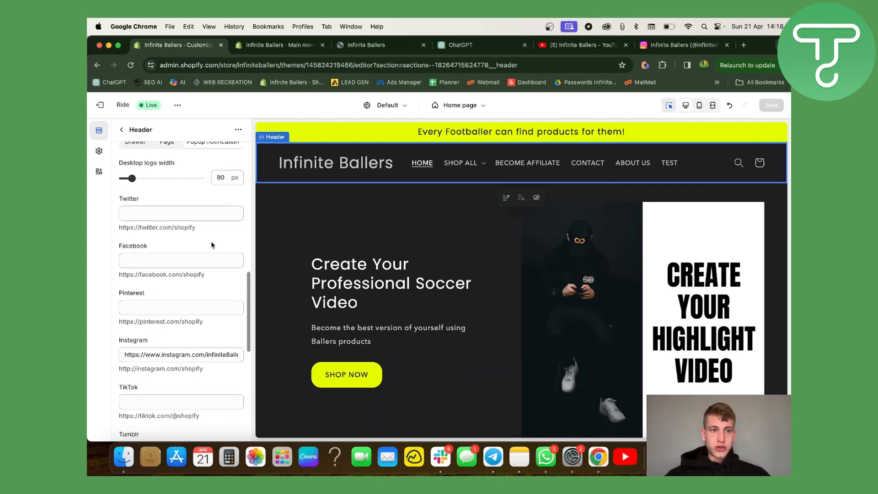
pyautogui.scroll(10, 207, 253)
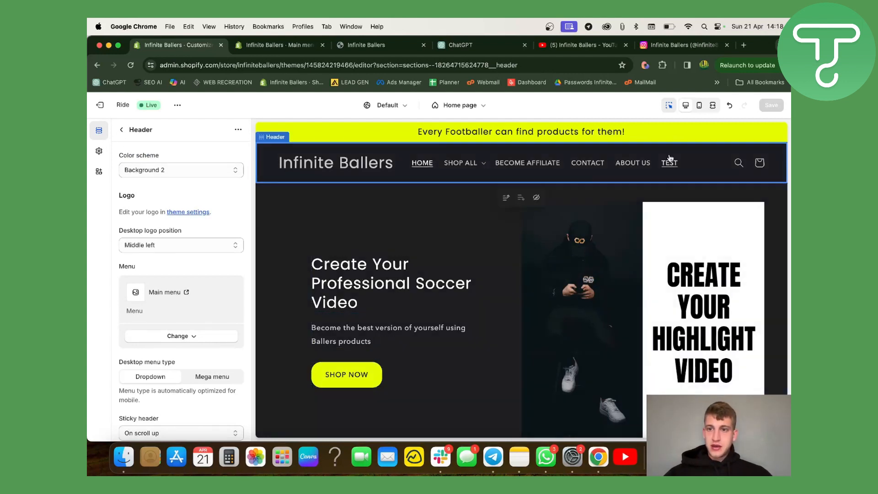
pyautogui.scroll(-5, 203, 271)
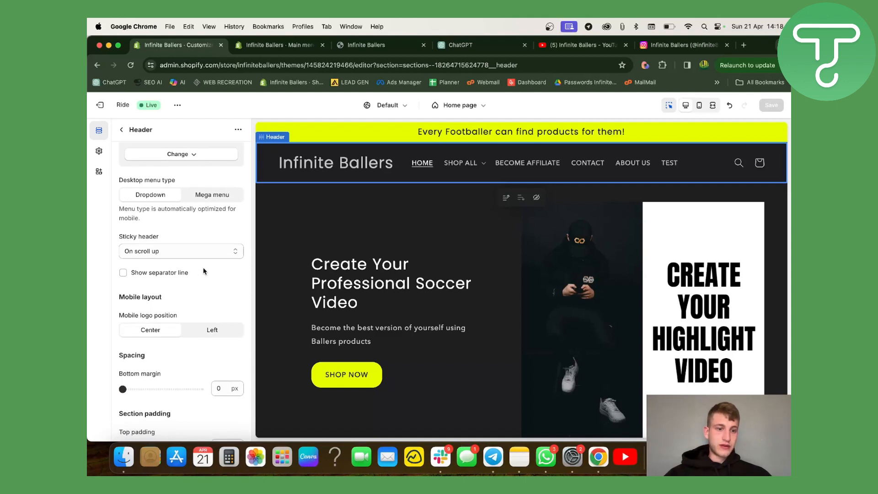
pyautogui.scroll(-3, 203, 271)
pyautogui.scroll(-2, 203, 271)
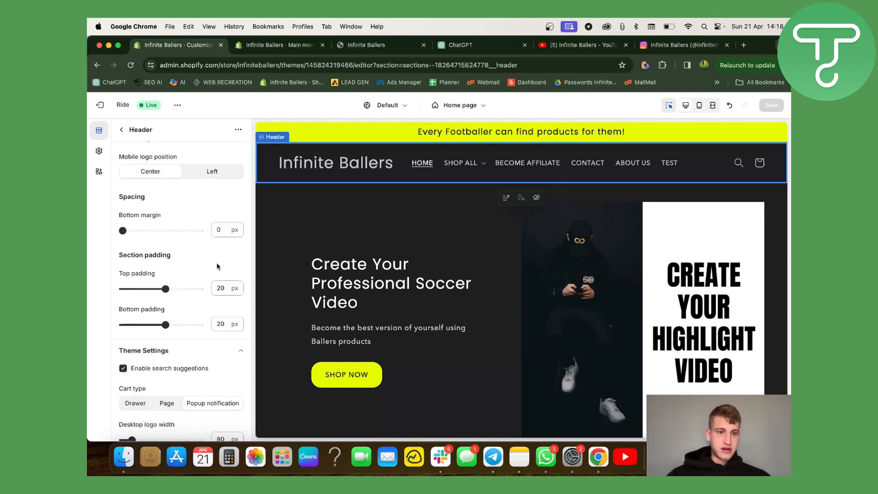
pyautogui.scroll(-10, 217, 266)
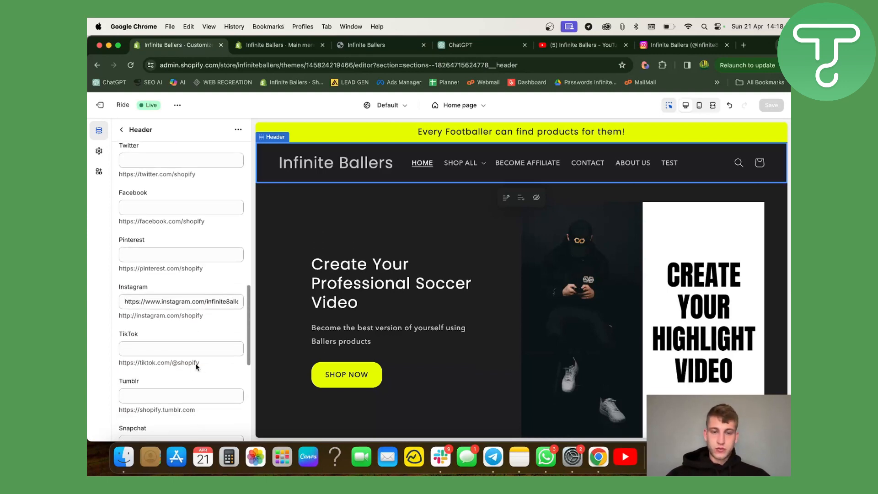
pyautogui.scroll(-4, 196, 365)
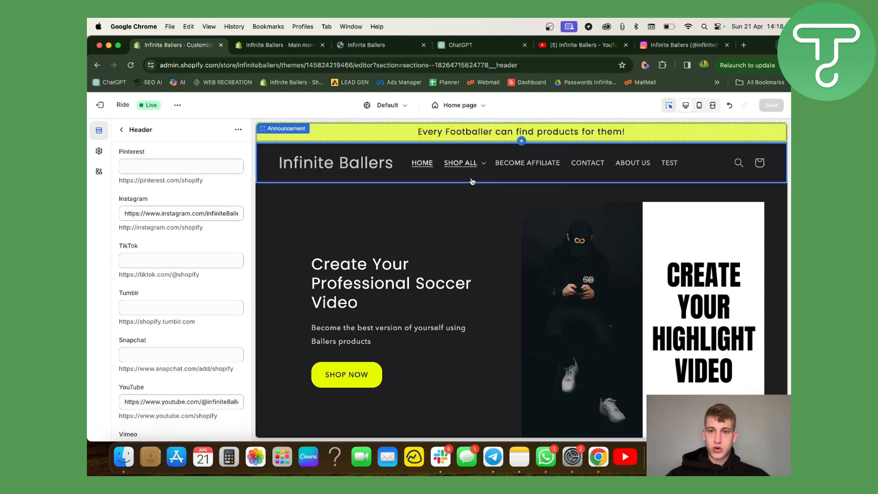
# Step: Open the Footer section's settings and switch its payment icons off and back on
pyautogui.scroll(-15, 458, 245)
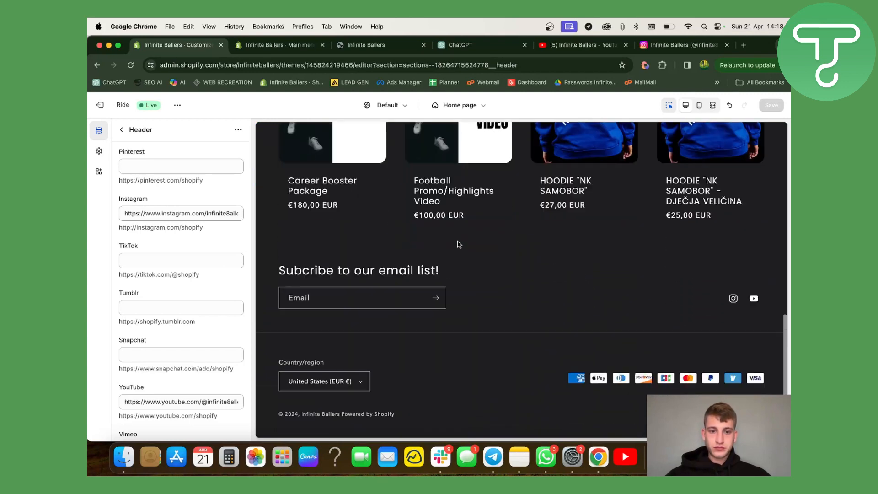
pyautogui.click(516, 266)
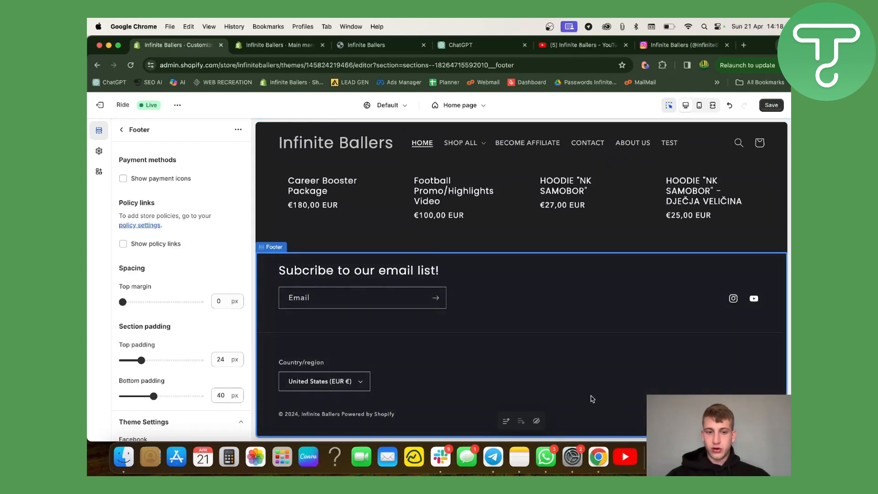
pyautogui.click(123, 178)
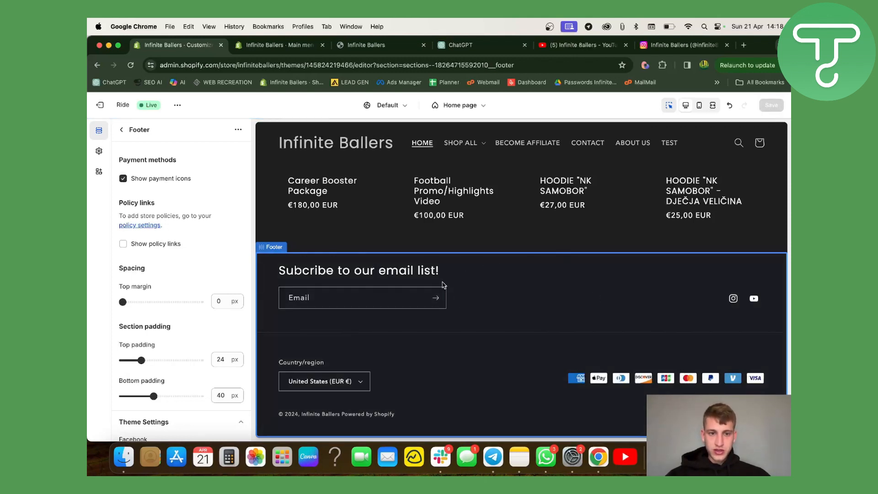
# Step: Examine the footer's Instagram link in its Theme Settings and check the Infinite Ballers Instagram and YouTube pages it relates to
pyautogui.scroll(-10, 180, 256)
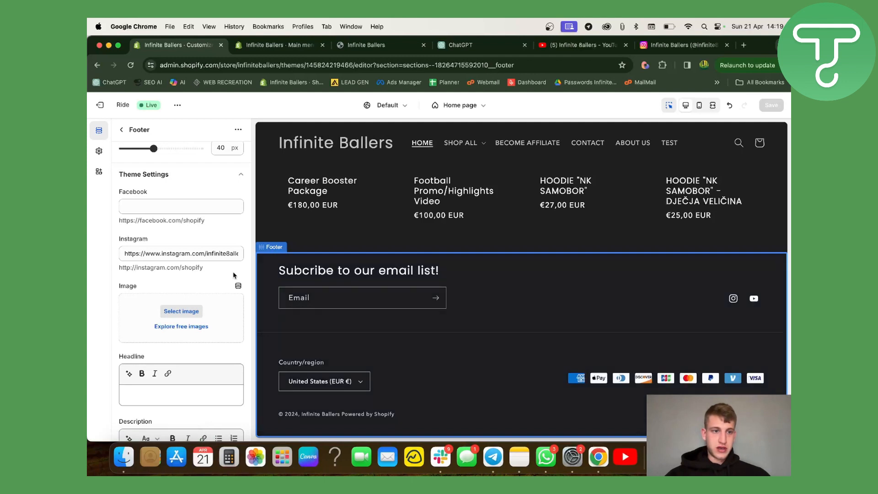
pyautogui.scroll(3, 233, 271)
pyautogui.scroll(-3, 174, 334)
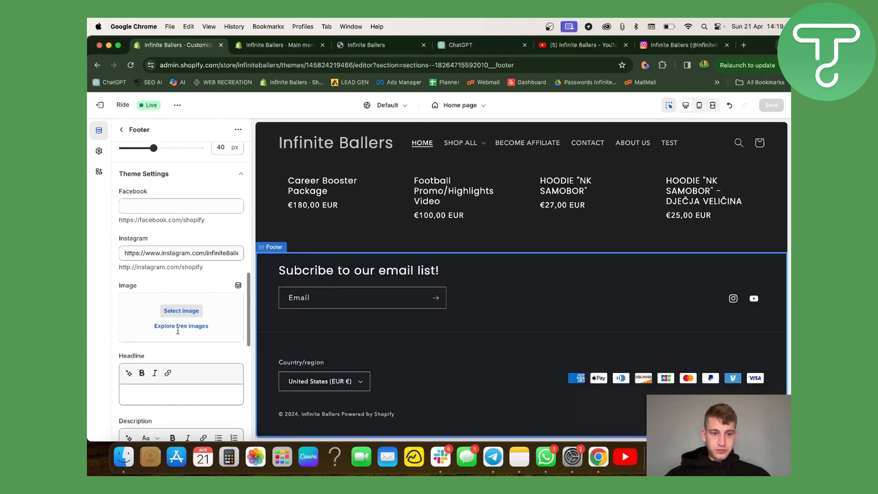
pyautogui.click(172, 228)
pyautogui.tripleClick(172, 227)
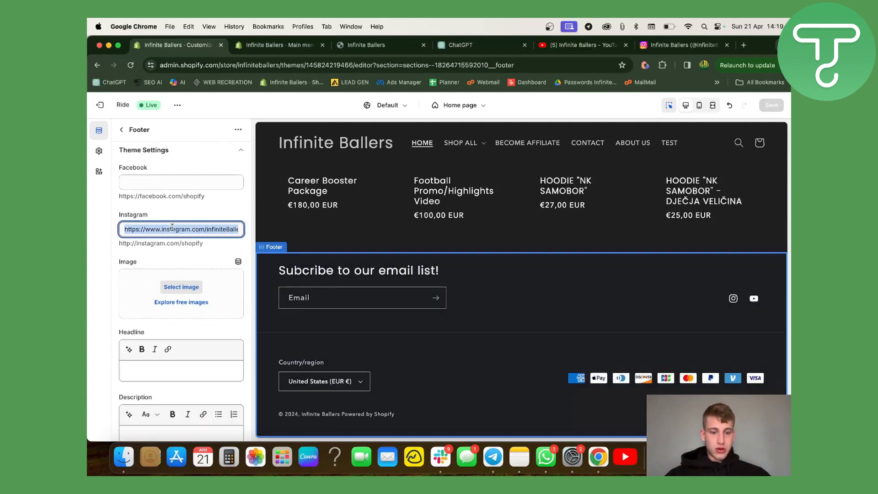
pyautogui.click(673, 45)
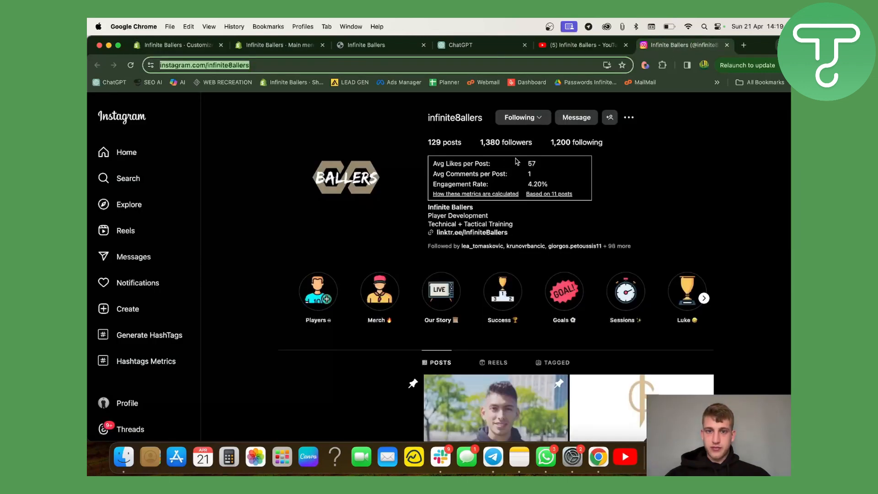
pyautogui.click(606, 46)
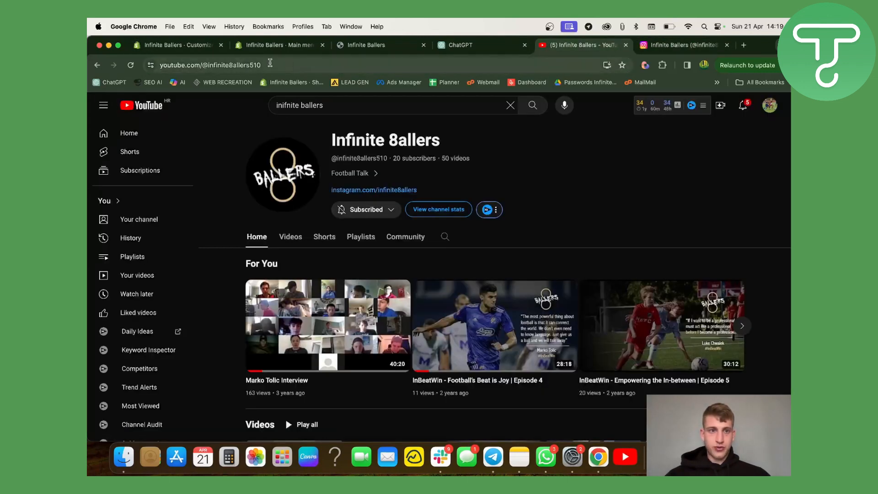
pyautogui.click(247, 45)
pyautogui.click(194, 46)
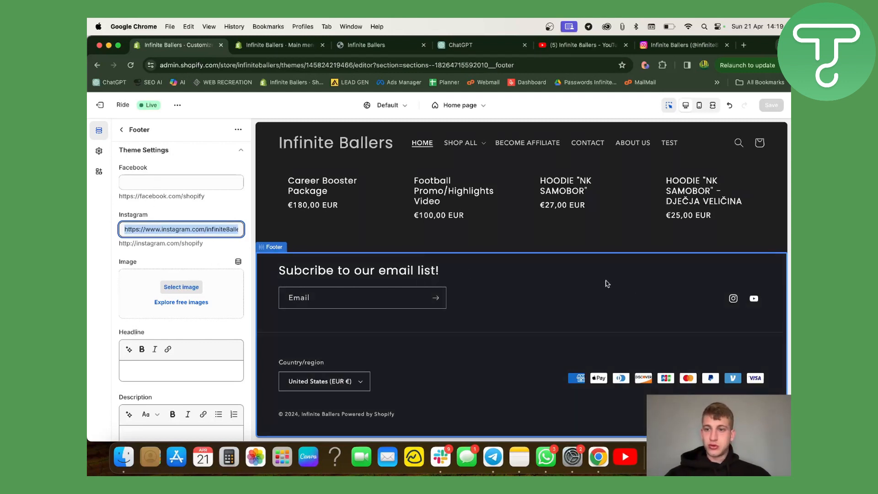
# Step: Turn off the social media icons in the Footer section
pyautogui.scroll(3, 221, 282)
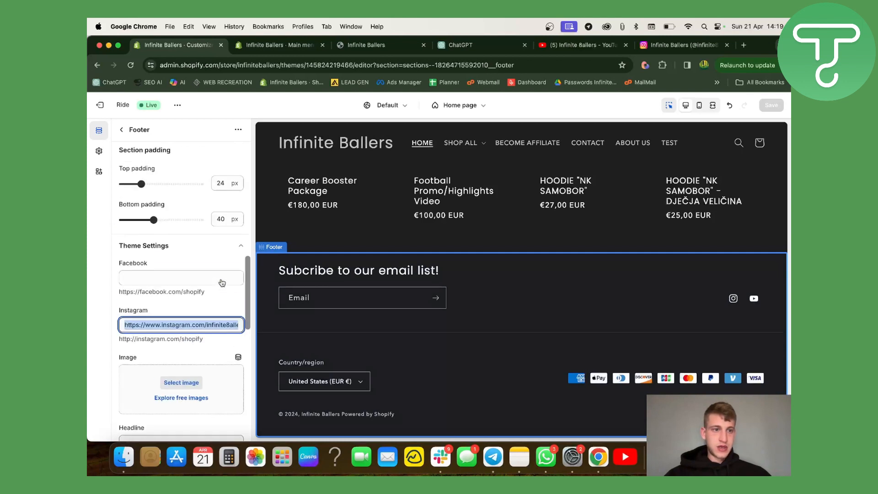
pyautogui.scroll(8, 221, 282)
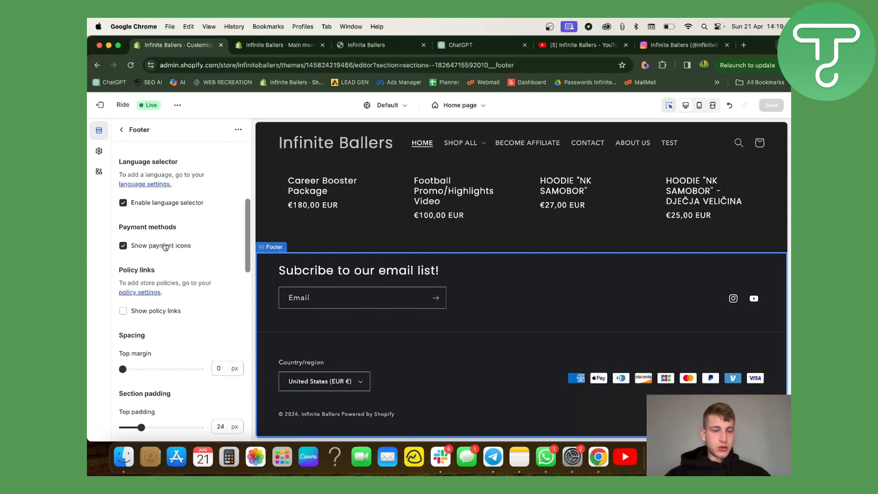
pyautogui.scroll(4, 165, 247)
pyautogui.scroll(2, 165, 247)
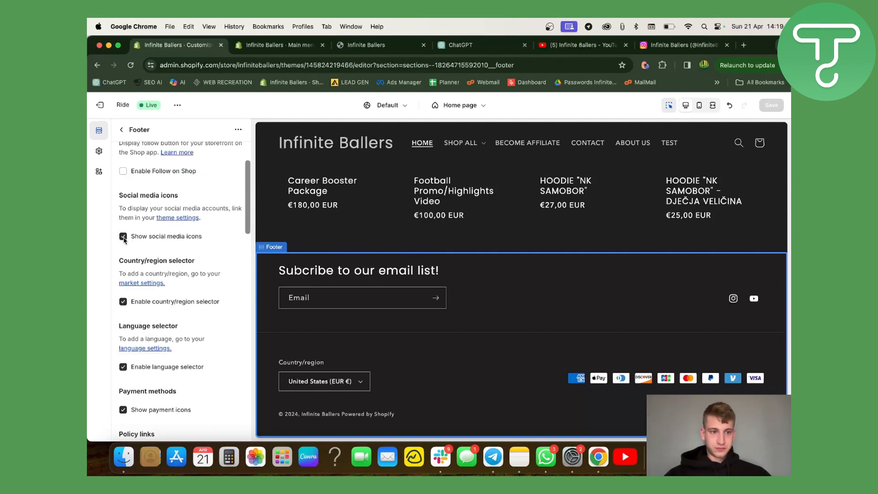
pyautogui.click(123, 236)
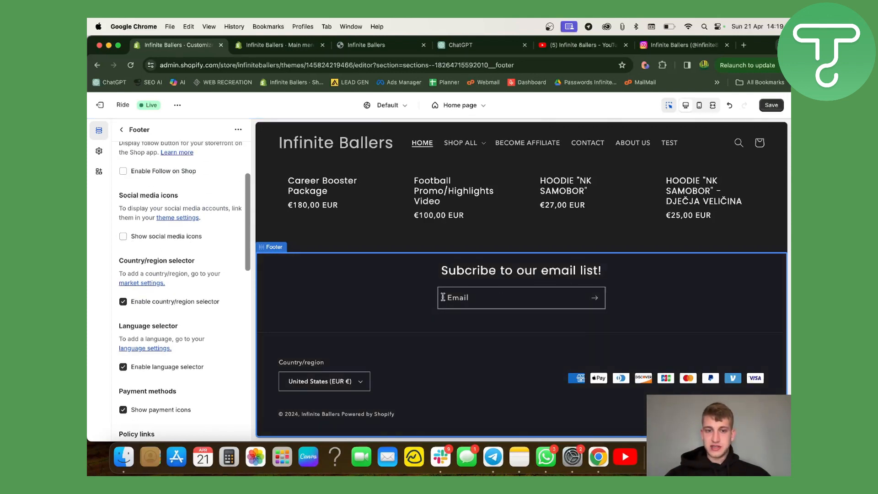
# Step: Change the footer's email signup heading to "Subscribe Now To Be Up To Date!" and save the theme
pyautogui.scroll(5, 195, 242)
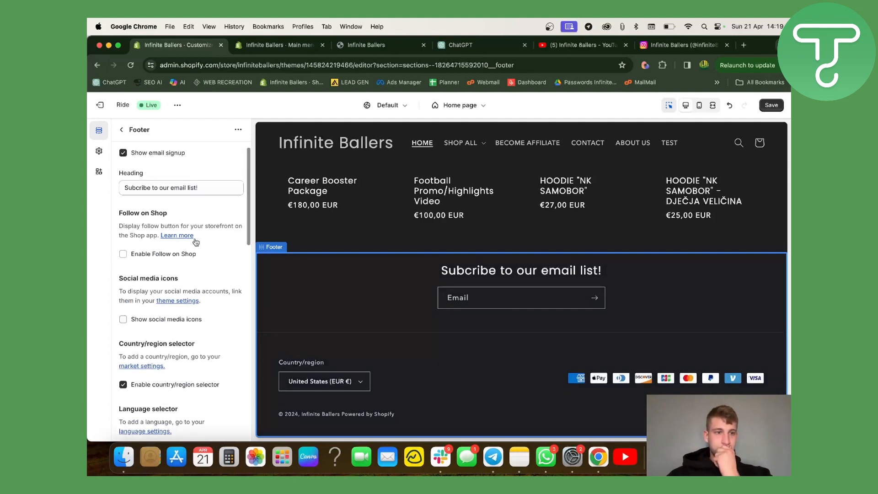
pyautogui.scroll(1, 196, 243)
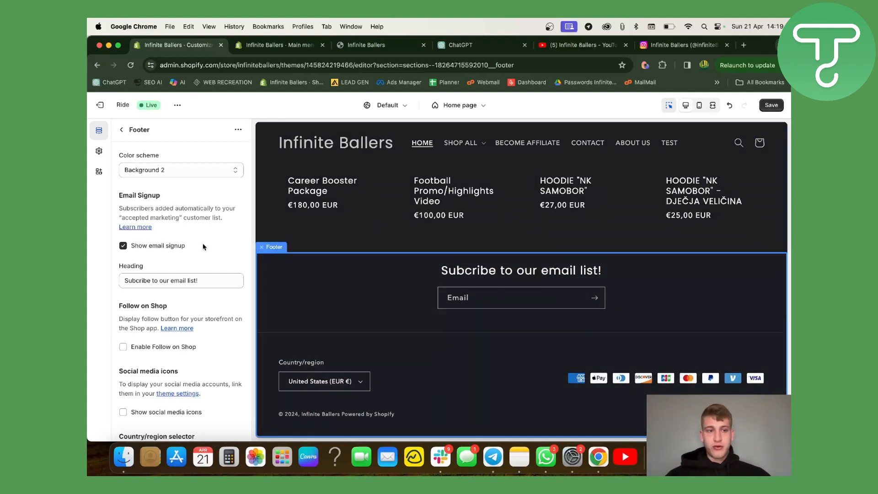
pyautogui.click(123, 246)
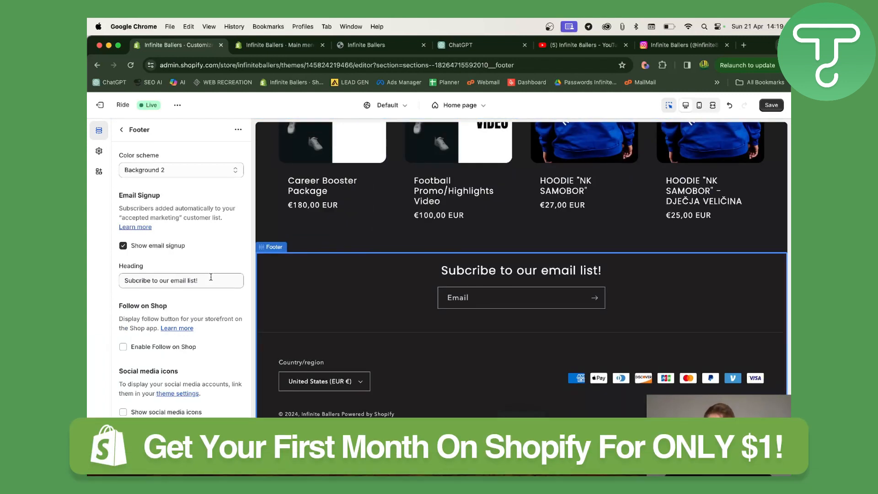
pyautogui.tripleClick(213, 277)
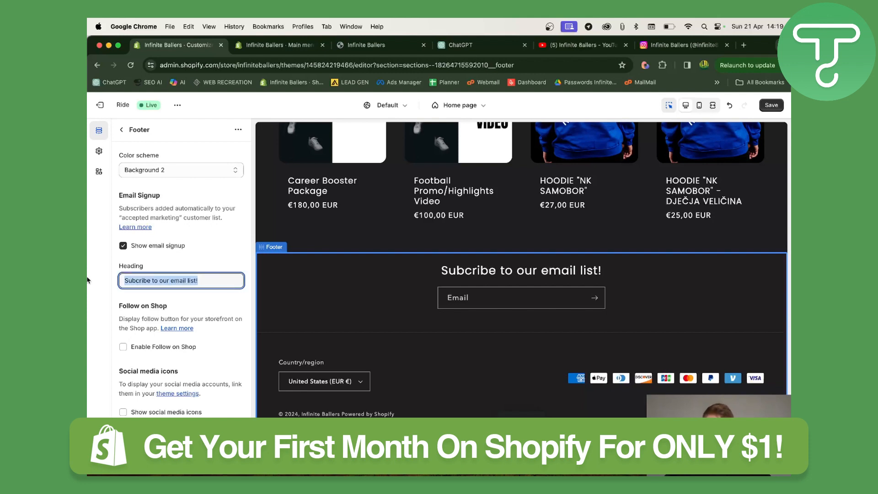
pyautogui.press('BackSpace')
pyautogui.write('S')
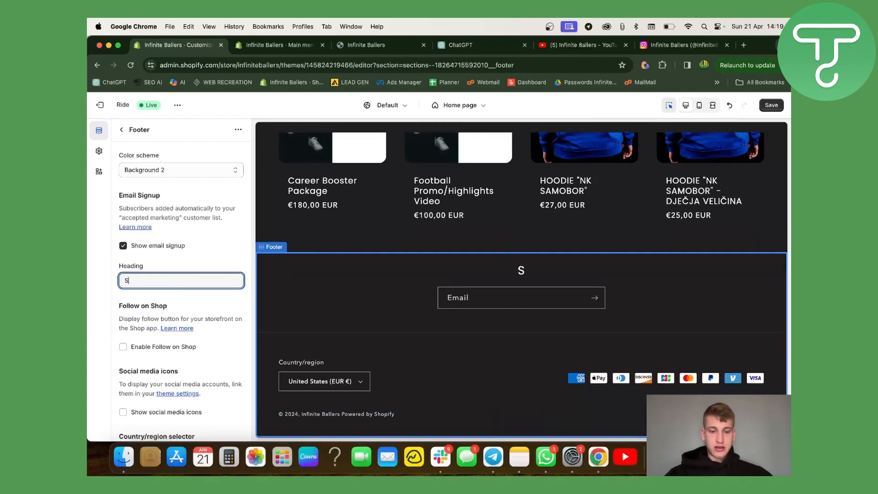
pyautogui.write('ub')
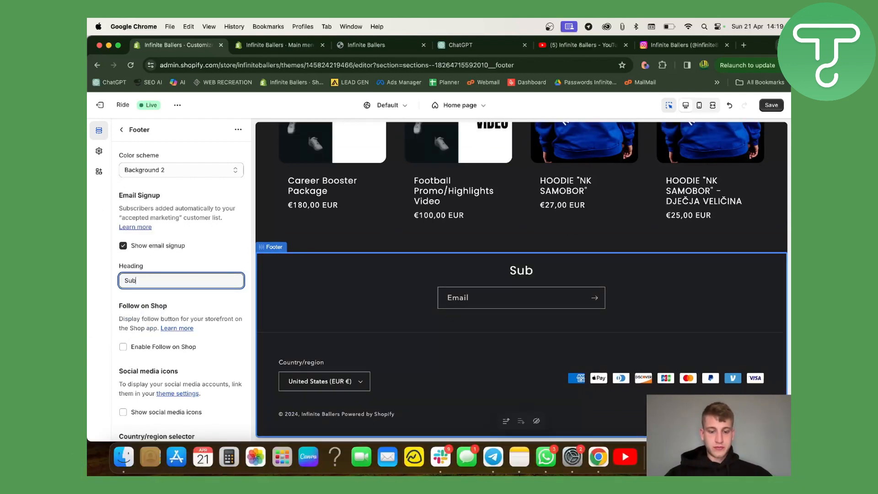
pyautogui.write('scribe')
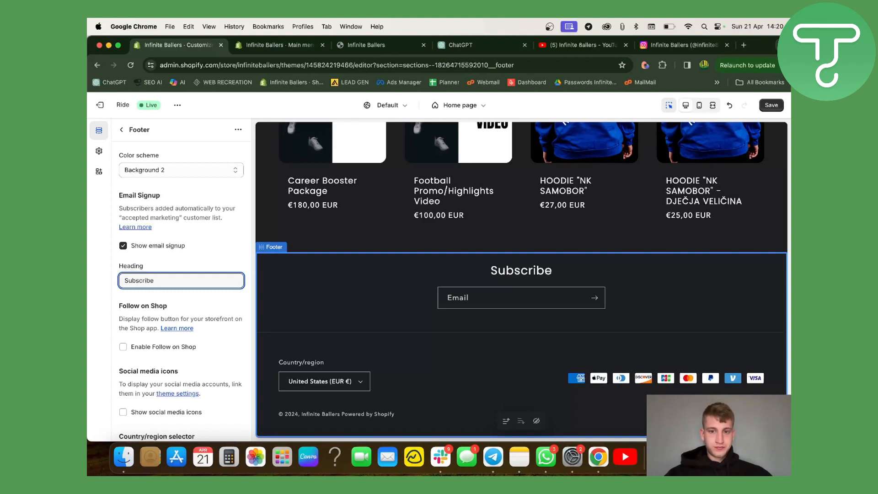
pyautogui.write(' Now T')
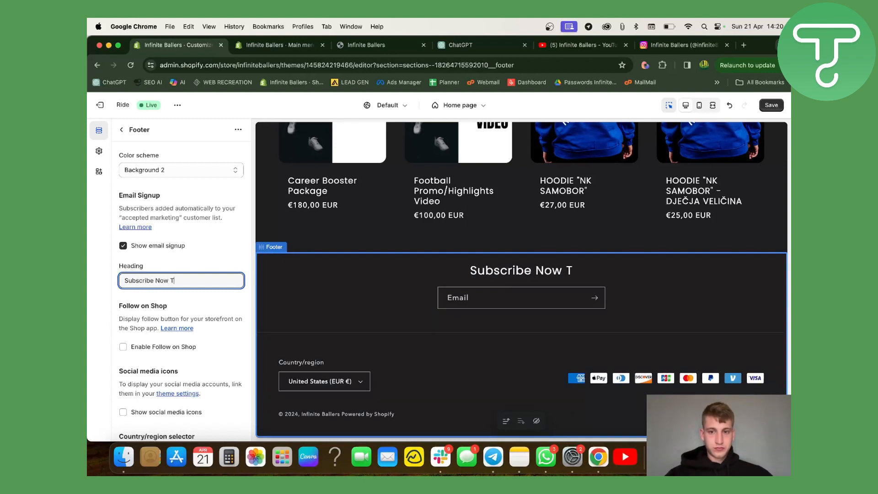
pyautogui.write('o Be Up to')
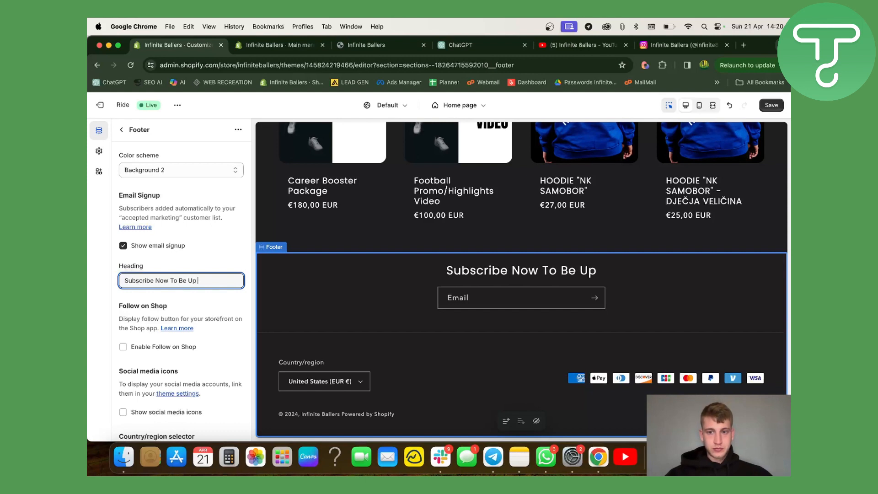
pyautogui.press('BackSpace')
pyautogui.press('BackSpace')
pyautogui.write('To da')
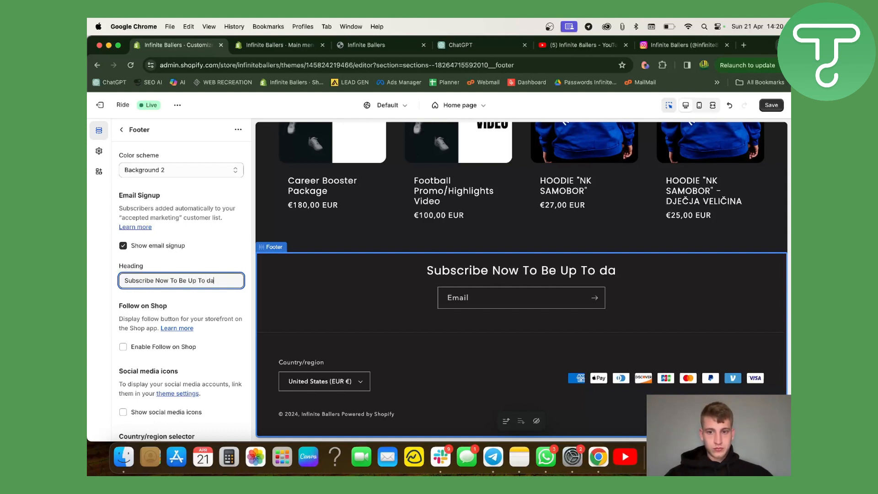
pyautogui.press('BackSpace')
pyautogui.press('BackSpace')
pyautogui.write('Date')
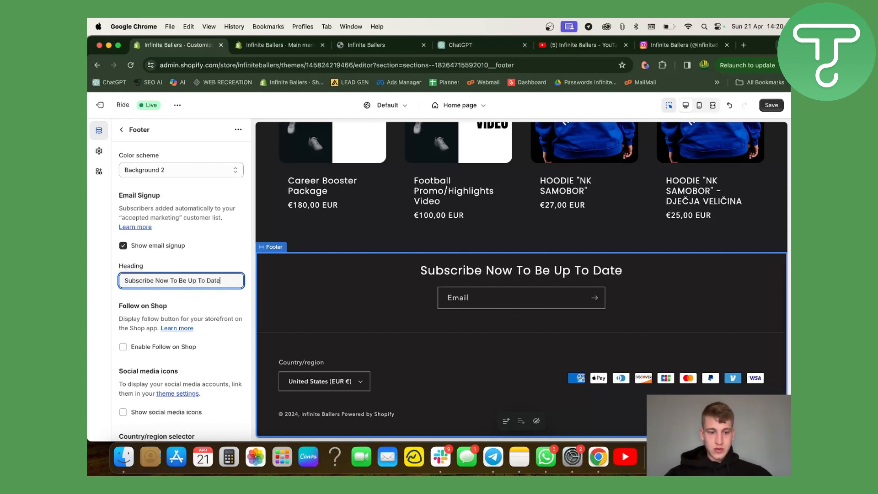
pyautogui.write('!')
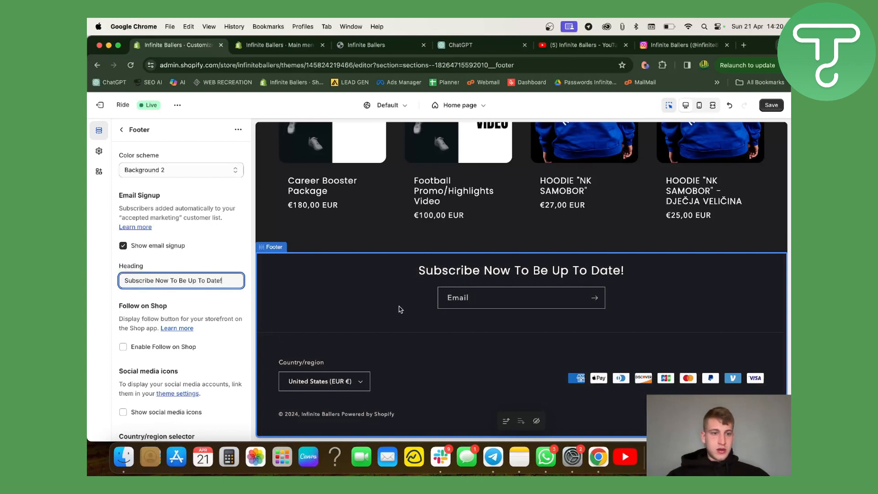
pyautogui.press('super+s')
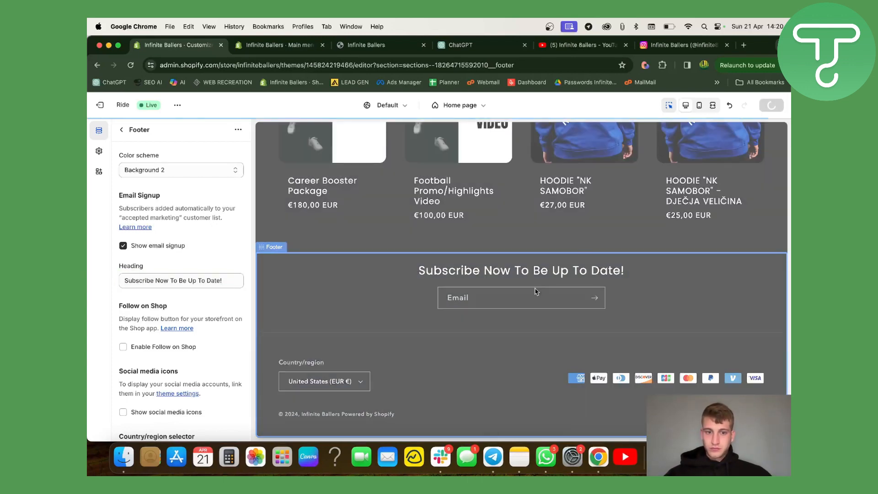
# Step: Look over the Footer settings and the home page preview, and return to the home page's section list
pyautogui.scroll(-8, 235, 269)
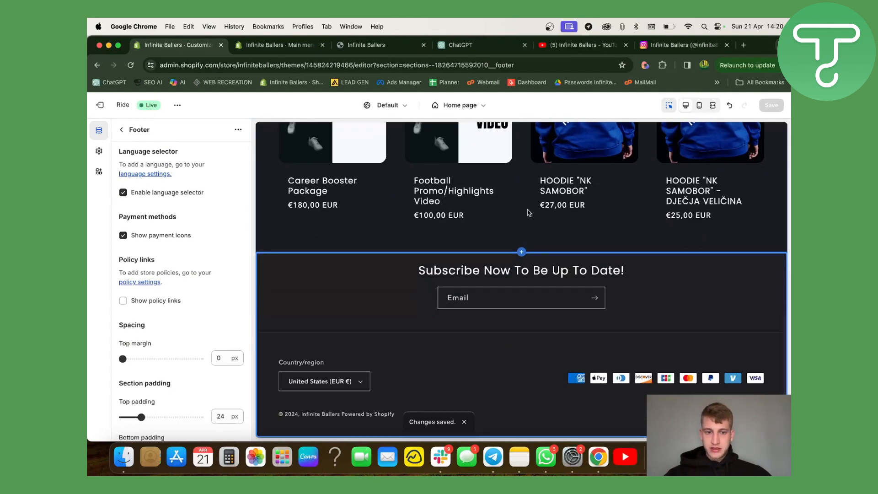
pyautogui.scroll(15, 543, 206)
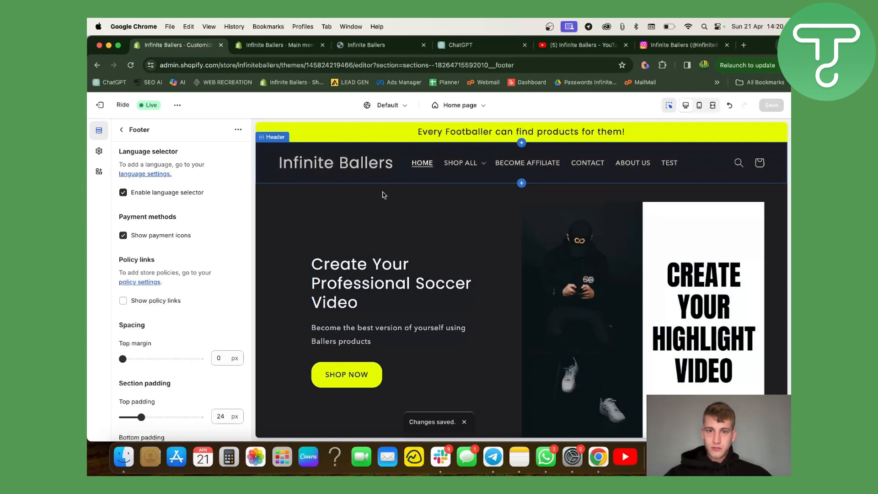
pyautogui.scroll(3, 133, 209)
pyautogui.scroll(5, 133, 209)
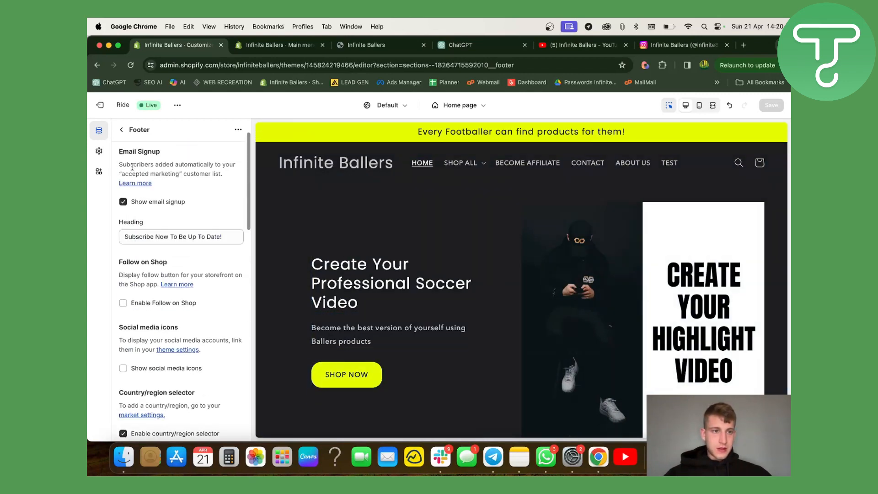
pyautogui.click(121, 129)
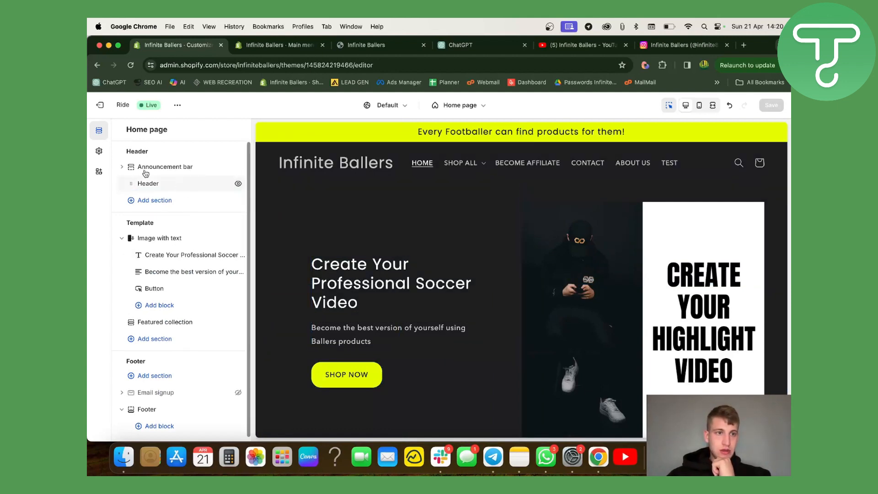
# Step: Open the theme settings, examine the Logo options and look through the remaining setting categories
pyautogui.click(100, 152)
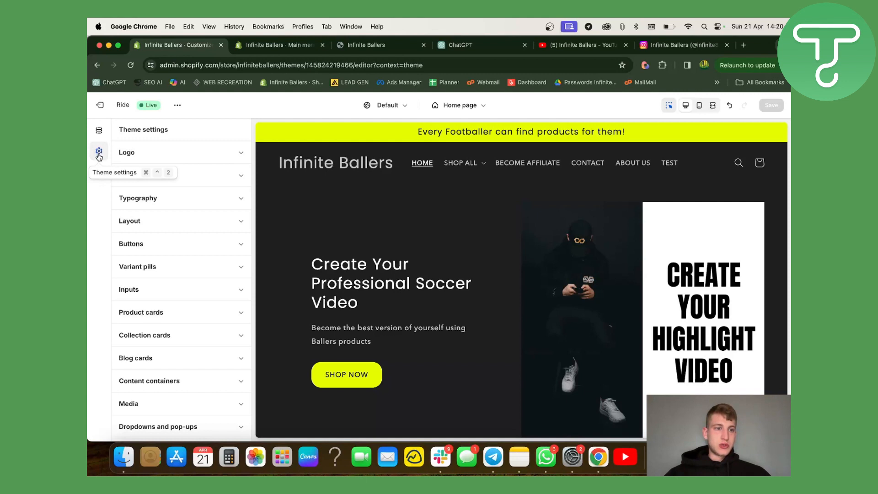
pyautogui.click(190, 154)
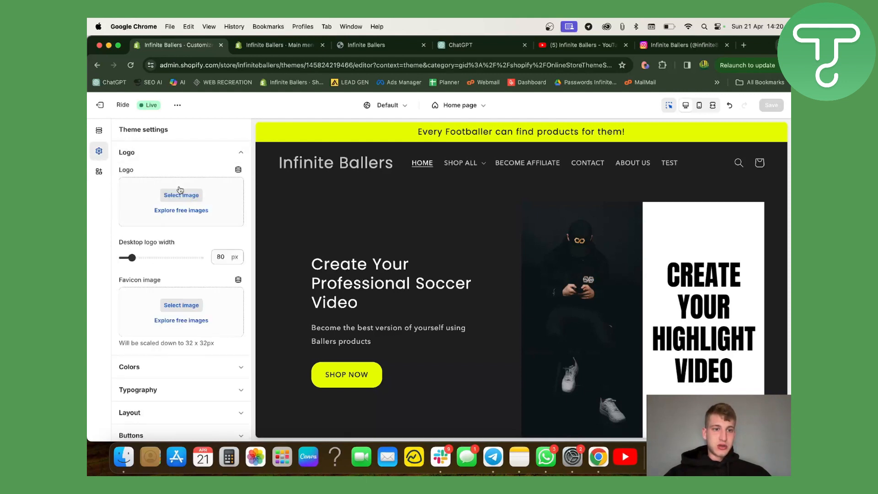
pyautogui.scroll(-15, 178, 370)
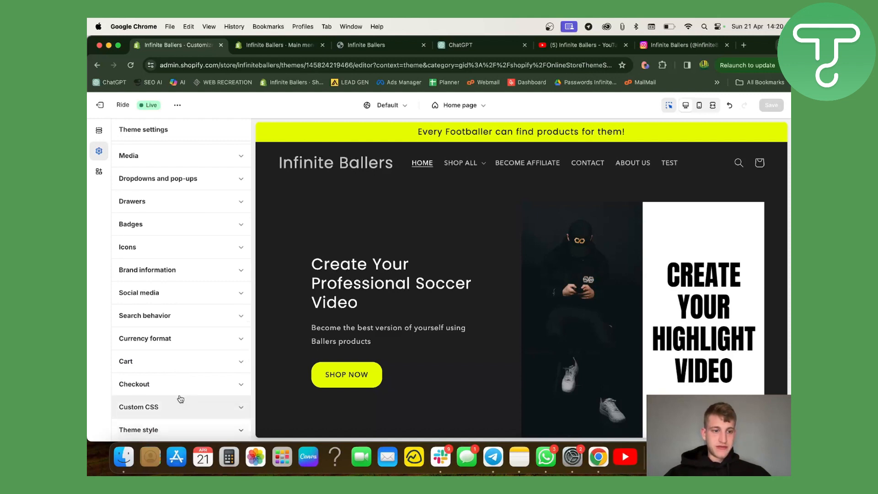
# Step: Try the test text "aaaa" as the Brand information headline and clear it again
pyautogui.click(221, 278)
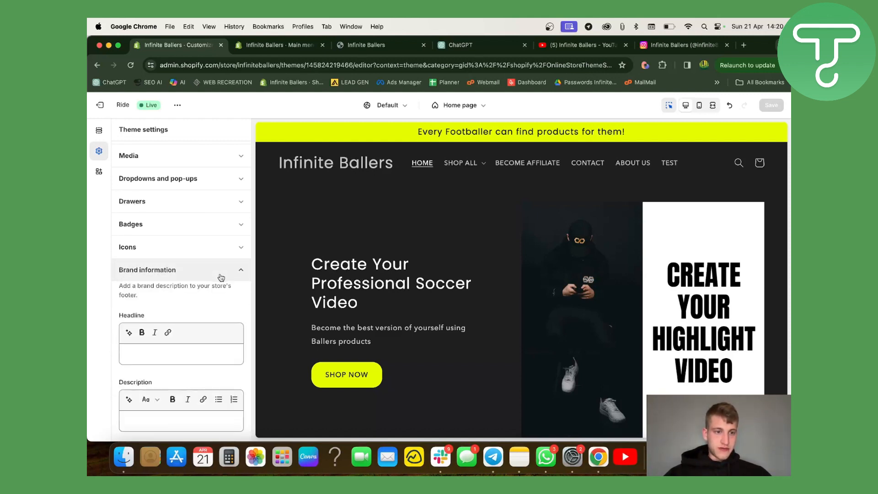
pyautogui.scroll(-4, 221, 277)
pyautogui.click(183, 254)
pyautogui.write('aaaa')
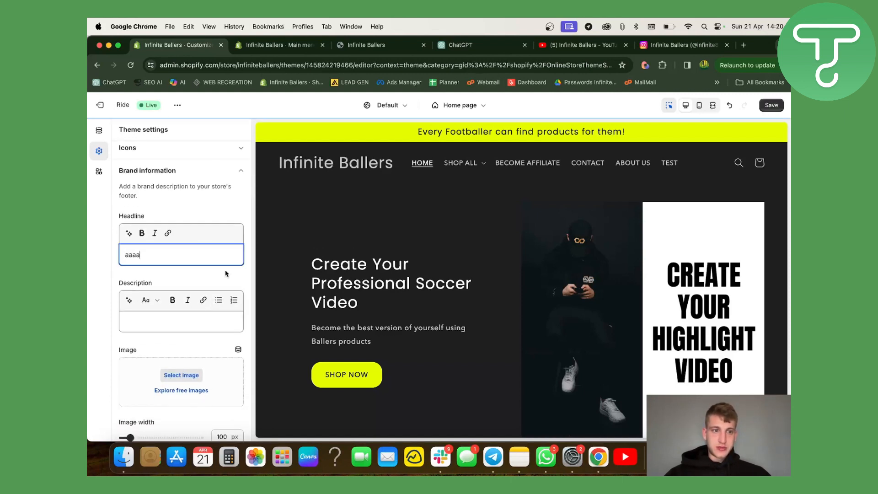
pyautogui.press('super+a')
pyautogui.press('BackSpace')
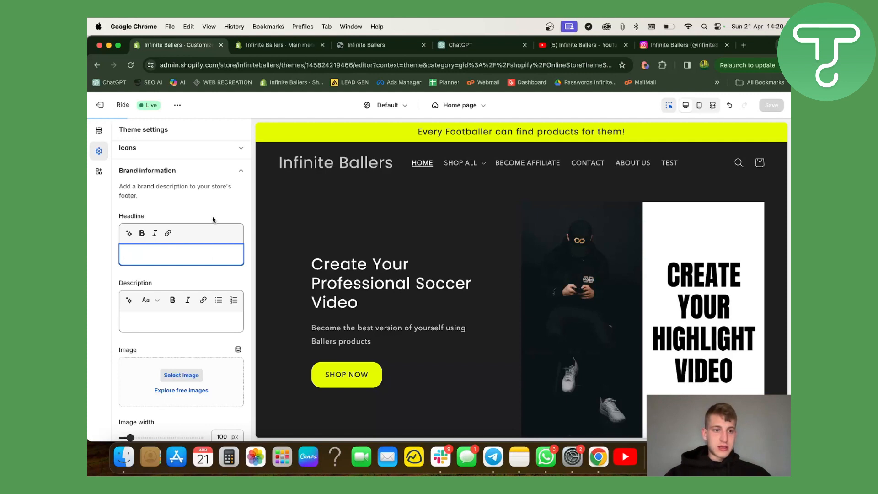
pyautogui.scroll(4, 212, 216)
pyautogui.scroll(5, 214, 221)
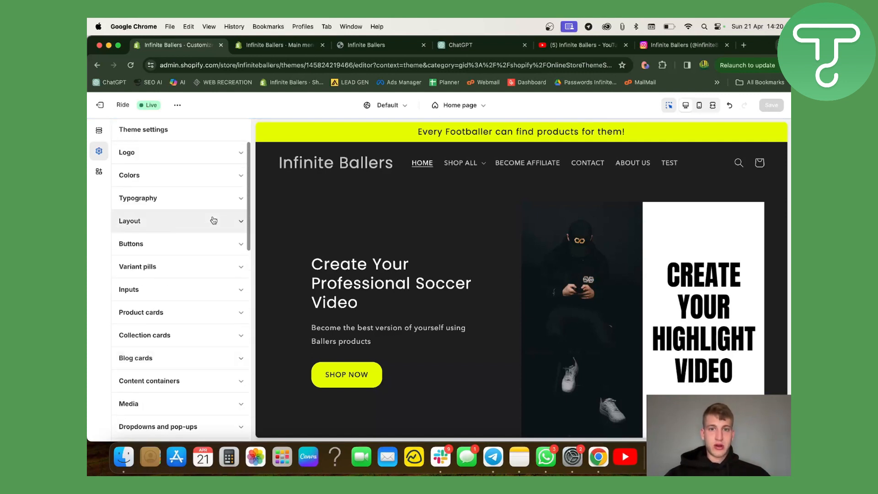
pyautogui.scroll(-8, 174, 339)
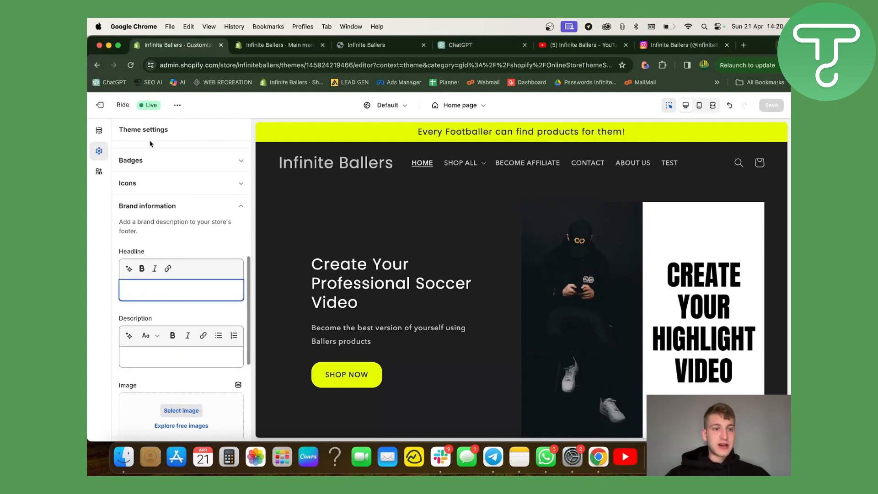
# Step: Look through the theme setting categories and examine the Brand information options for the footer
pyautogui.scroll(3, 155, 188)
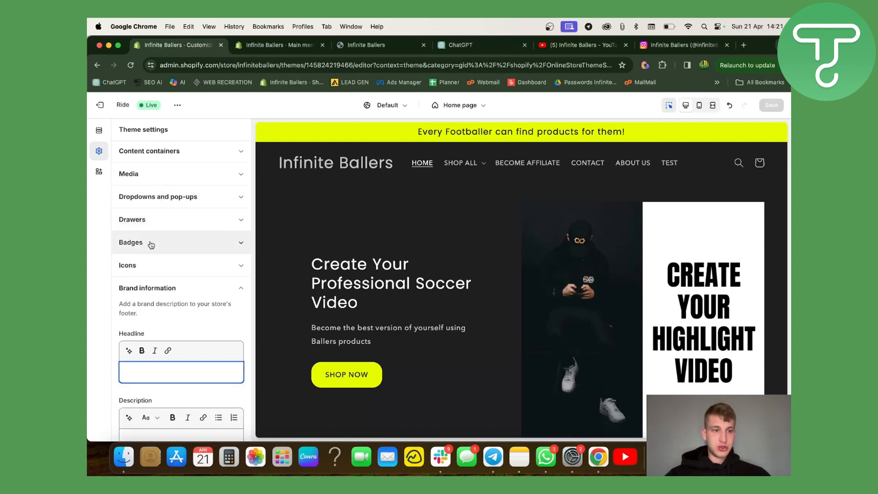
pyautogui.scroll(5, 178, 220)
pyautogui.scroll(3, 178, 220)
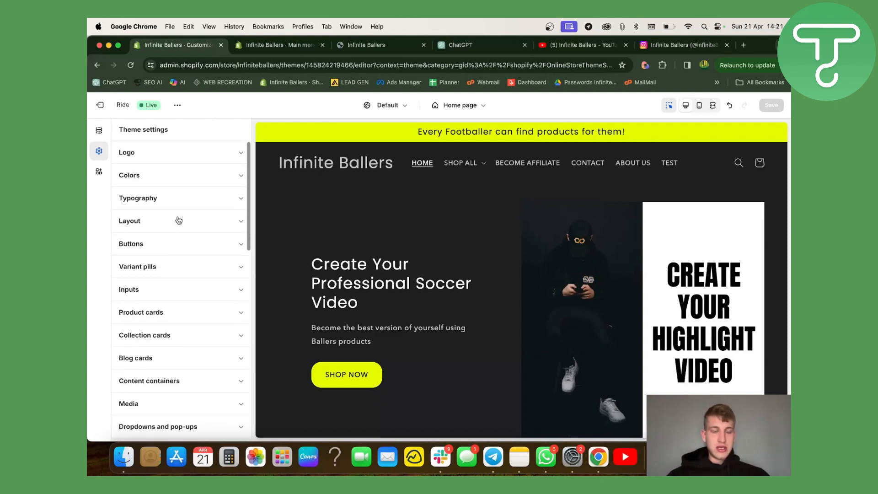
pyautogui.scroll(-12, 178, 220)
pyautogui.scroll(8, 178, 220)
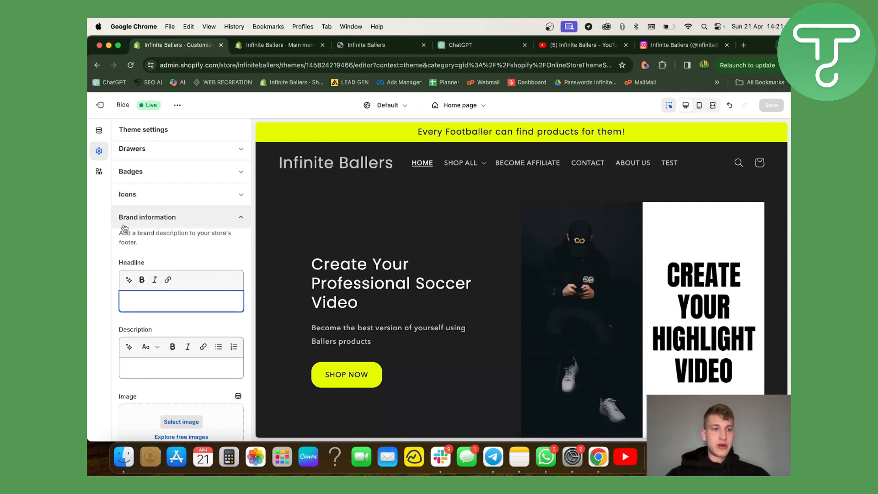
pyautogui.moveTo(118, 237); pyautogui.dragTo(174, 243)
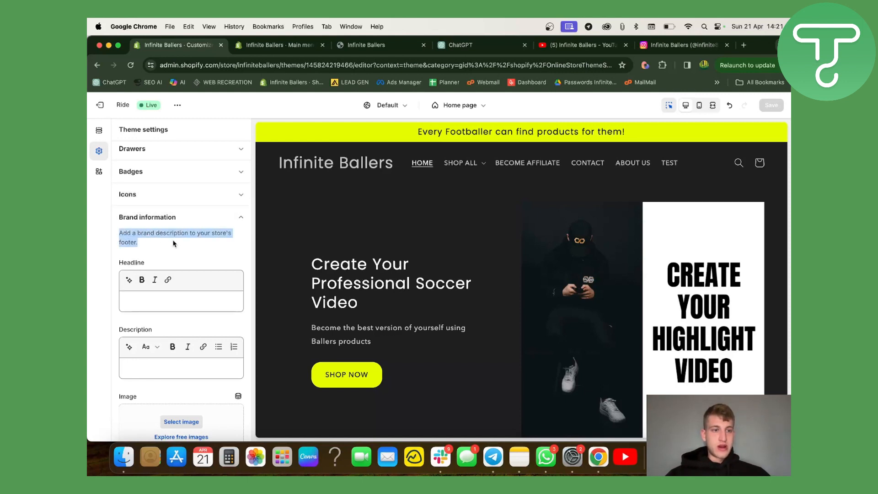
pyautogui.scroll(-5, 172, 256)
pyautogui.scroll(4, 173, 279)
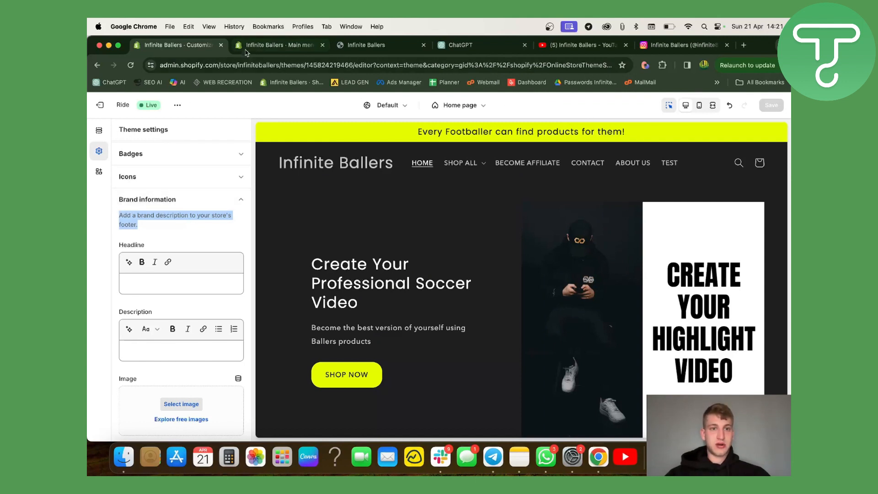
# Step: Check the Ride theme's entry on the admin's Themes page and exit its theme editor
pyautogui.click(272, 45)
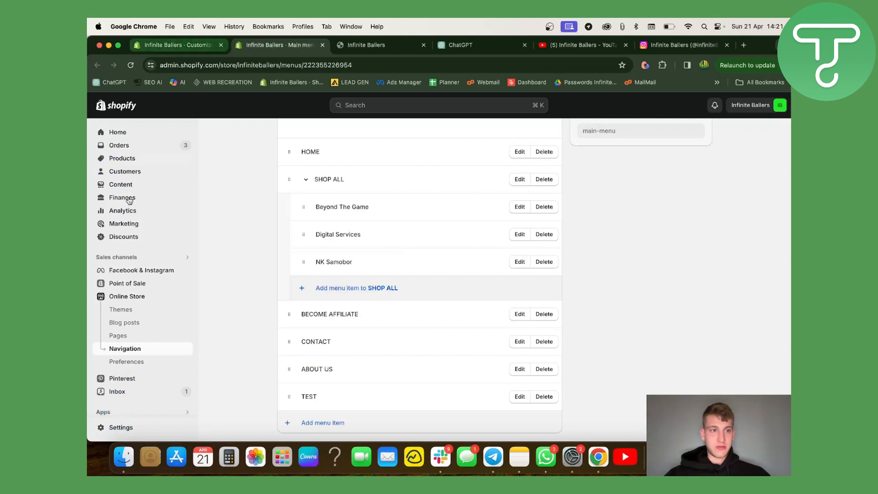
pyautogui.click(132, 312)
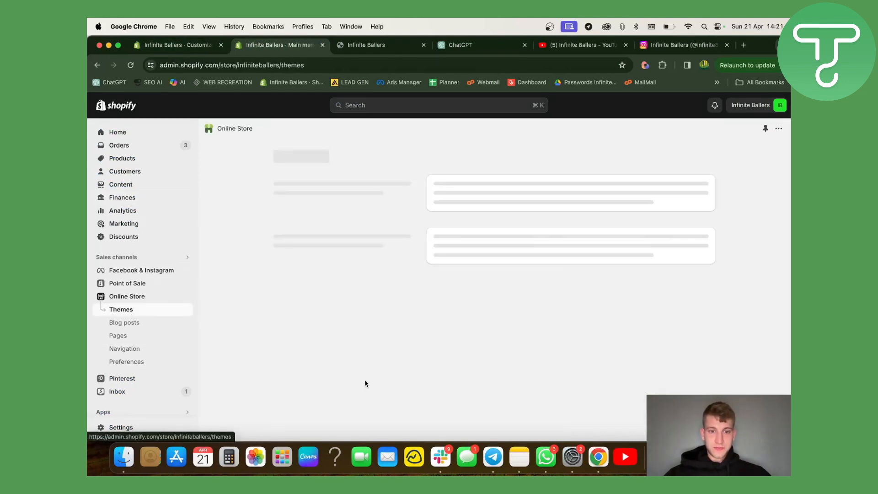
pyautogui.scroll(-5, 448, 211)
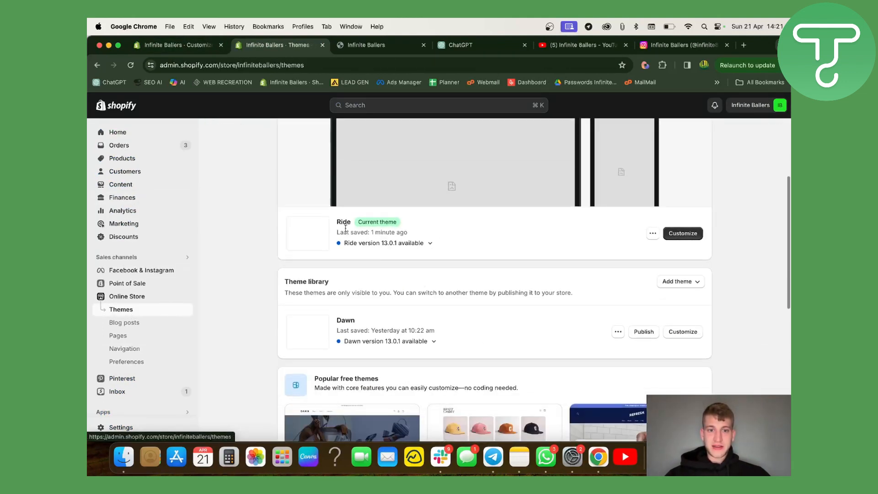
pyautogui.click(152, 45)
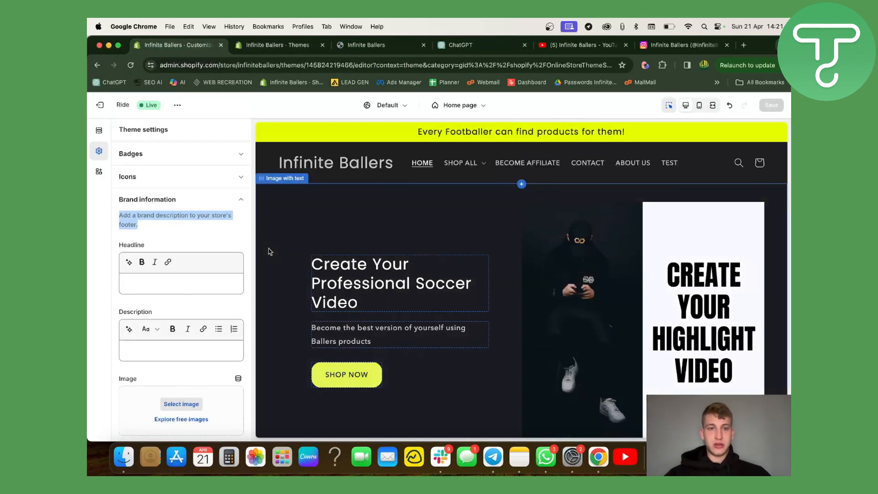
pyautogui.click(109, 107)
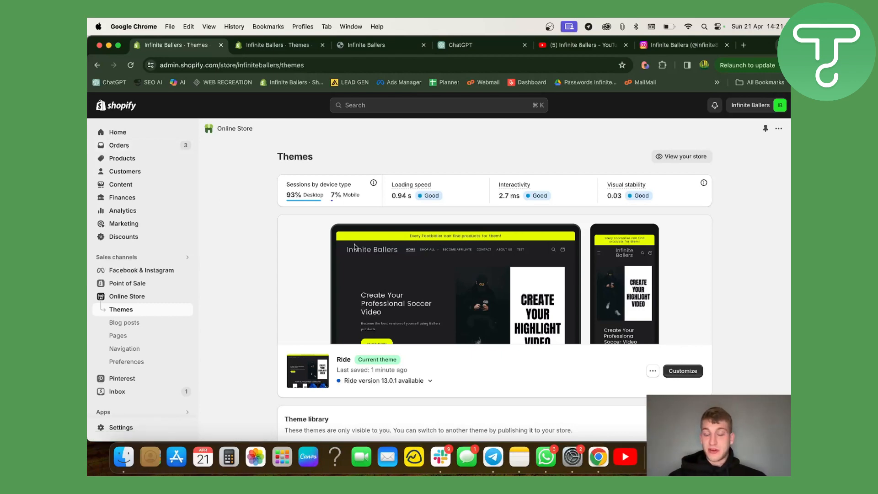
# Step: Look over the Themes page, including the current theme, the theme library and the popular free themes
pyautogui.scroll(-5, 352, 247)
pyautogui.scroll(-5, 354, 247)
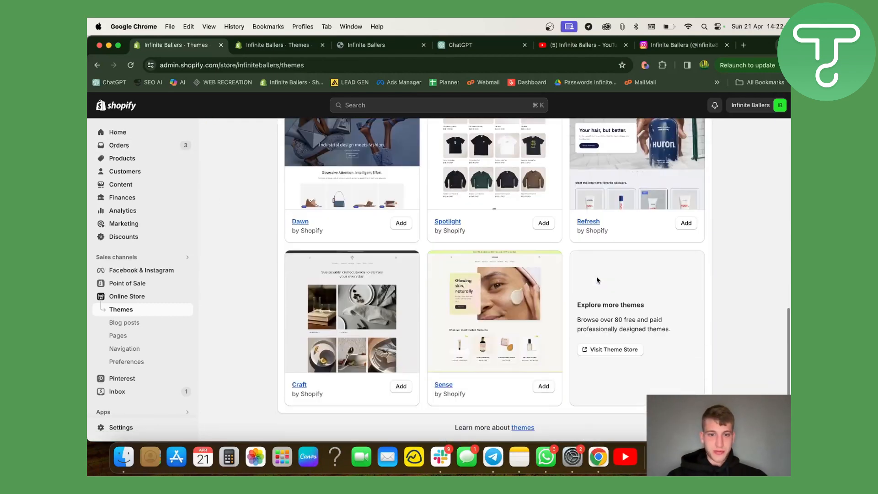
pyautogui.scroll(10, 501, 247)
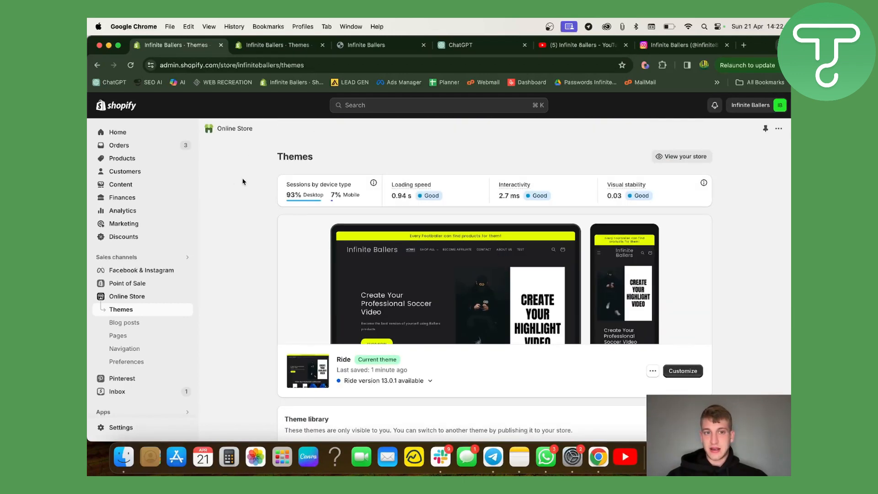
pyautogui.moveTo(273, 162); pyautogui.dragTo(318, 161)
pyautogui.click(339, 159)
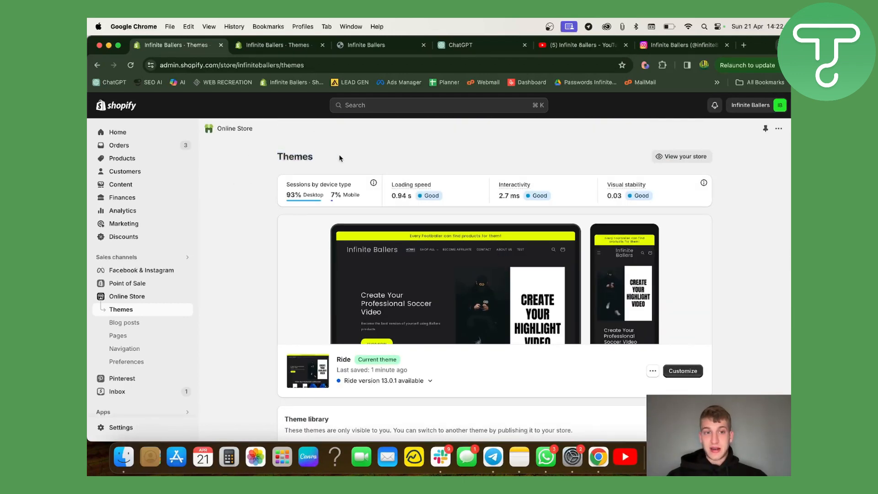
pyautogui.scroll(-5, 261, 260)
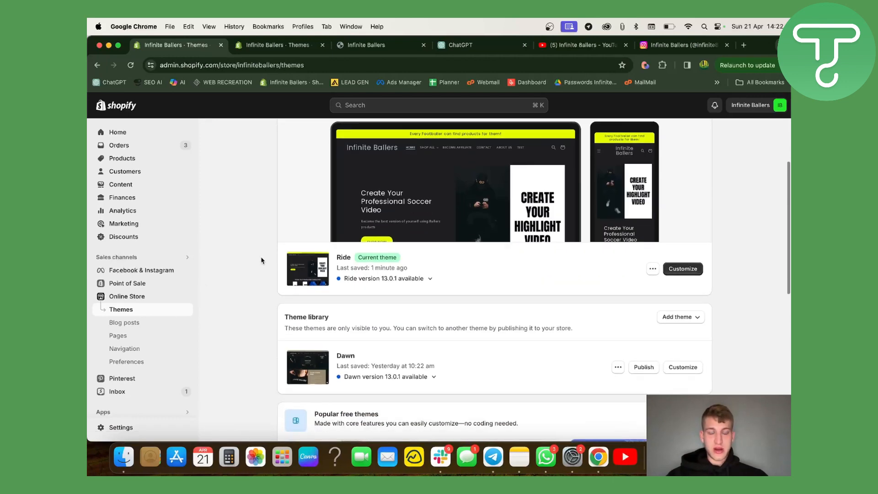
pyautogui.scroll(-4, 260, 260)
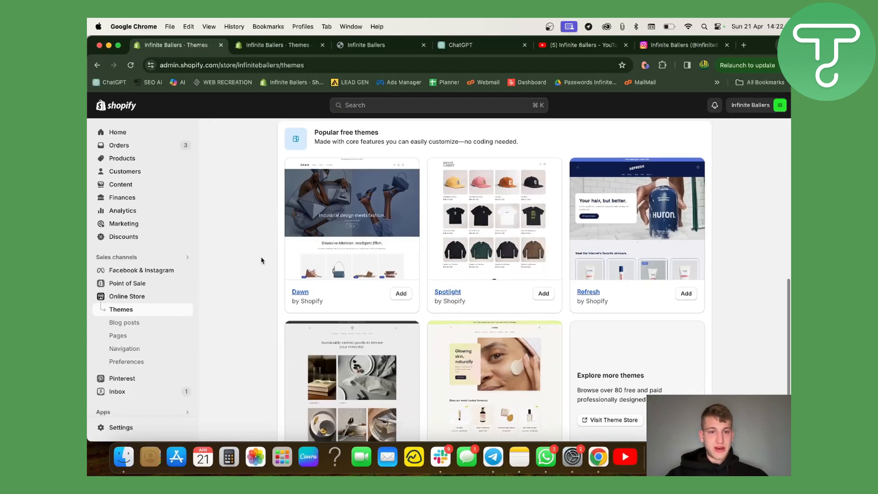
pyautogui.scroll(3, 261, 260)
pyautogui.scroll(2, 433, 190)
pyautogui.scroll(4, 613, 221)
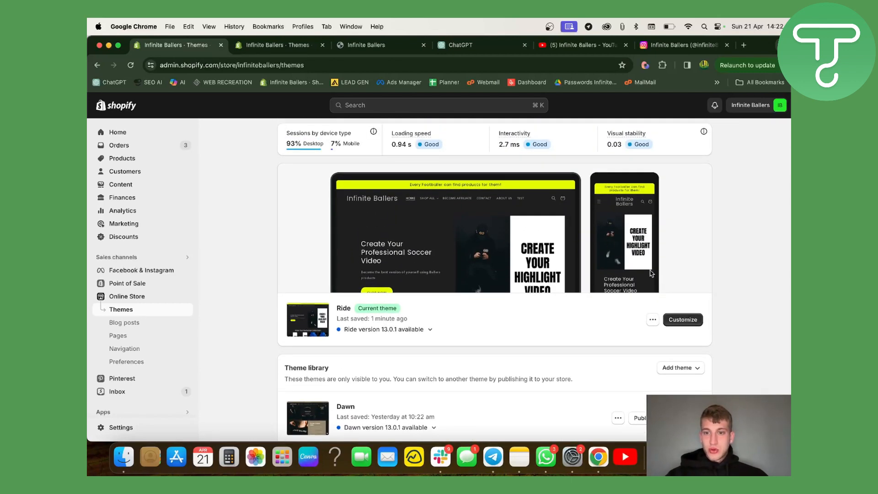
# Step: Open the Ride theme for customization from the other Themes page and set its preview to mobile view
pyautogui.click(266, 47)
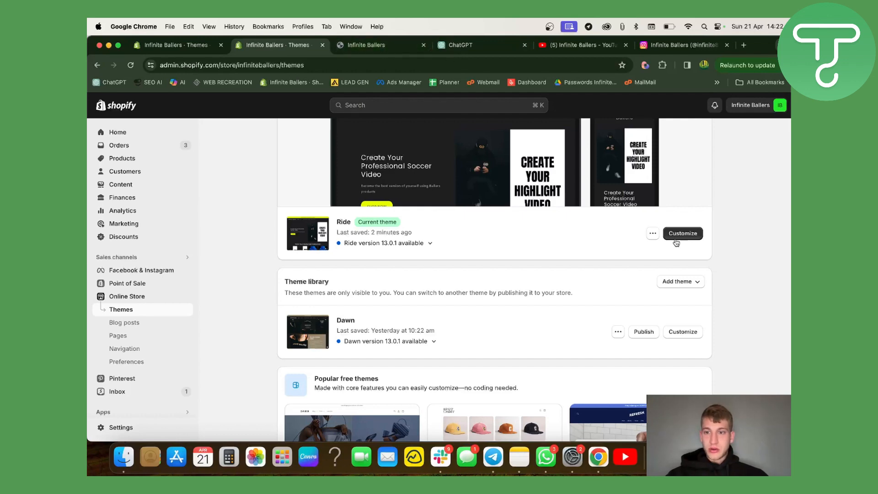
pyautogui.scroll(1, 675, 240)
pyautogui.click(681, 286)
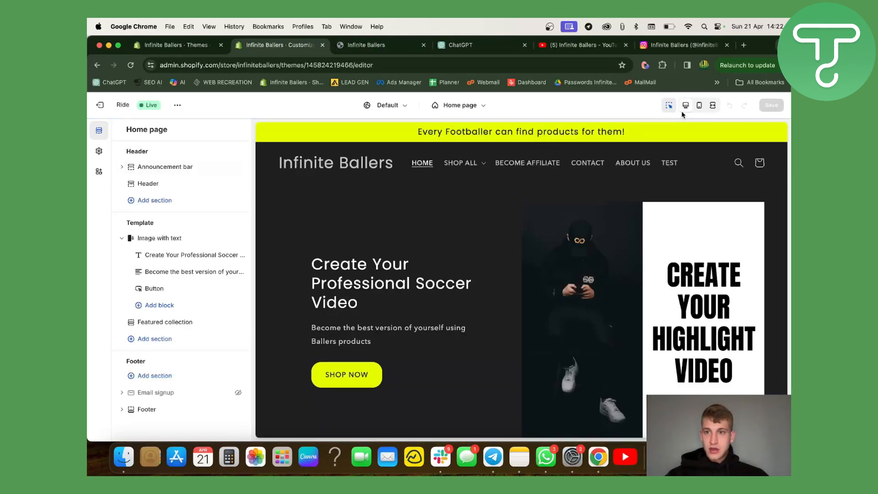
pyautogui.click(704, 107)
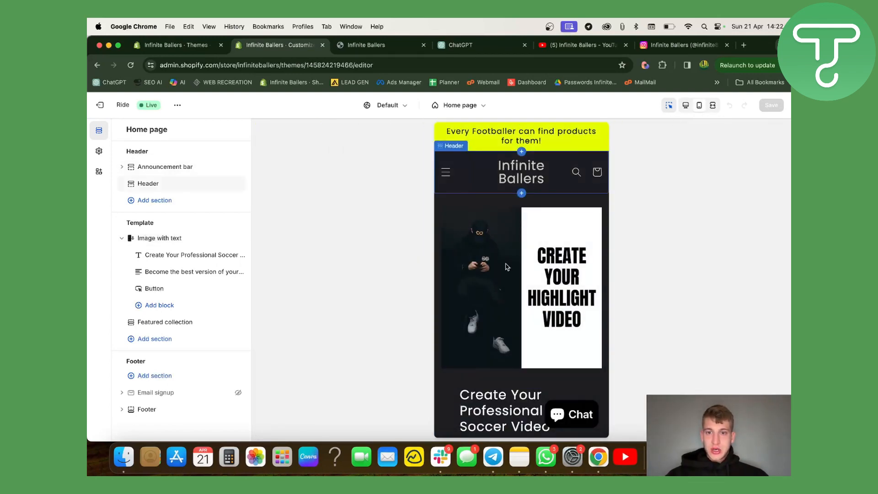
# Step: Examine the mobile home page preview and its "Create Your Professional Soccer Video" heading, and return to the section list
pyautogui.scroll(-6, 507, 267)
pyautogui.scroll(2, 524, 214)
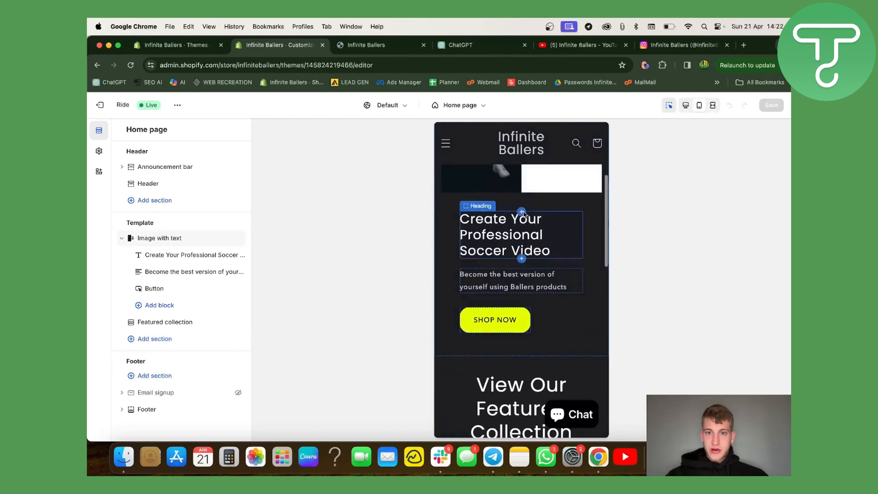
pyautogui.scroll(3, 524, 214)
pyautogui.click(521, 315)
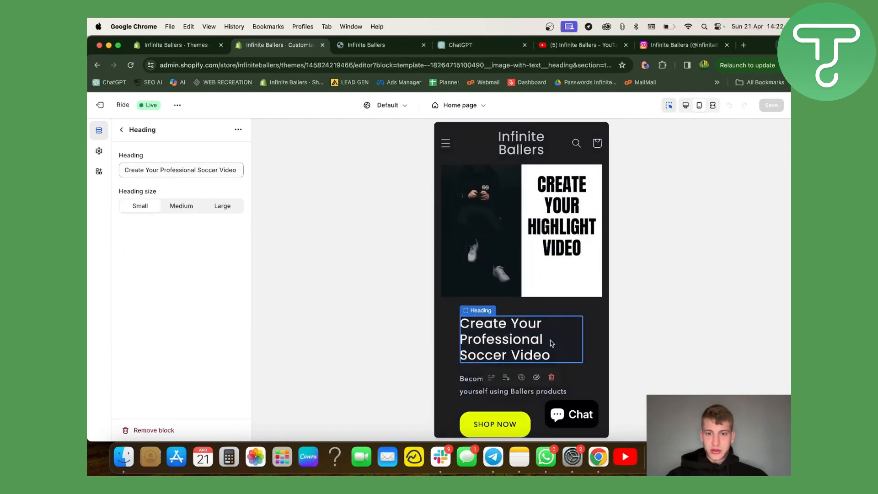
pyautogui.scroll(-2, 551, 345)
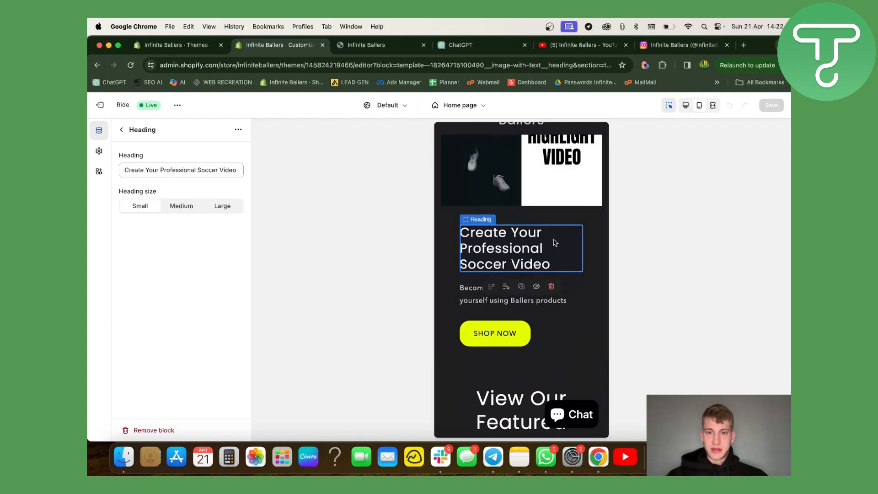
pyautogui.click(121, 130)
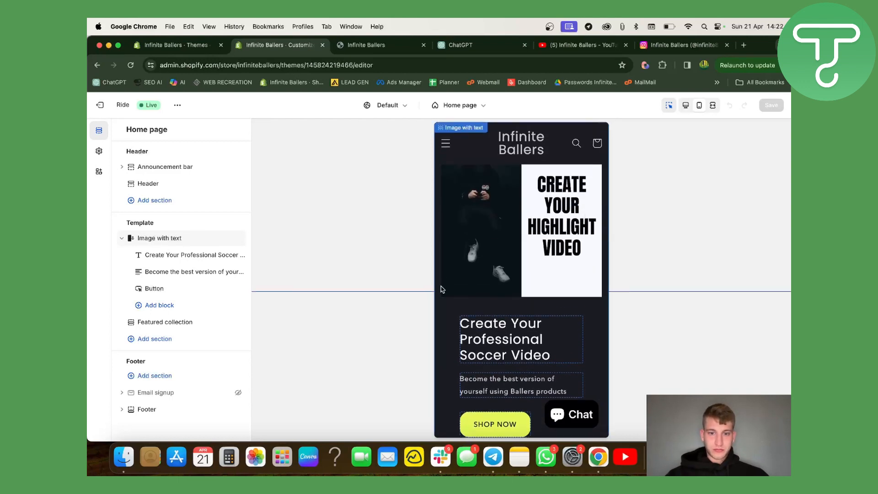
pyautogui.scroll(-5, 443, 289)
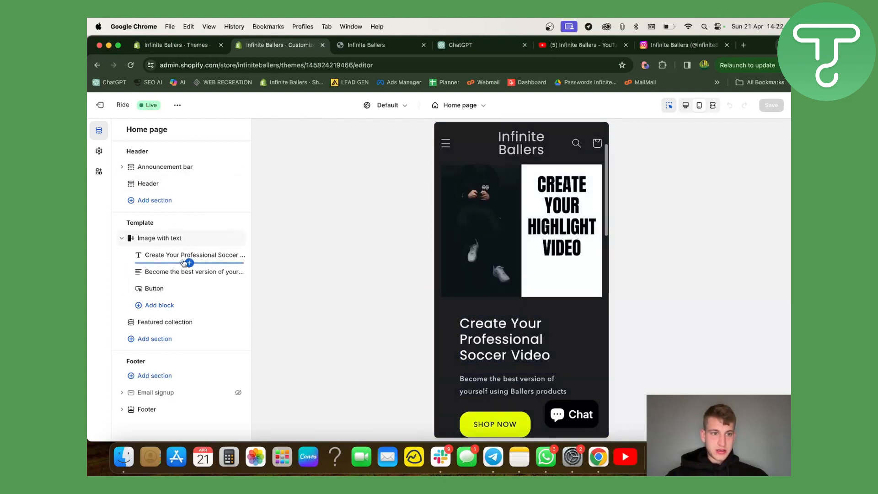
# Step: Check the Image with text heading block's settings and extra actions, and go back to the home page sections
pyautogui.click(171, 255)
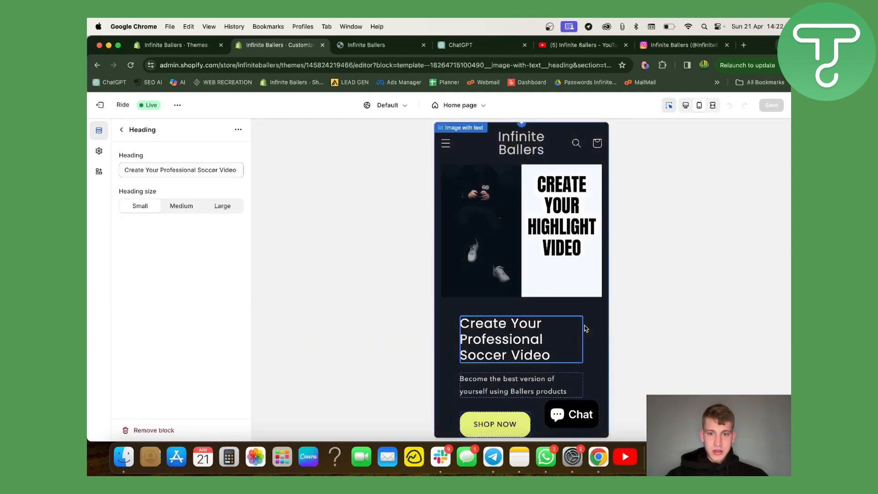
pyautogui.scroll(-3, 584, 329)
pyautogui.scroll(2, 585, 329)
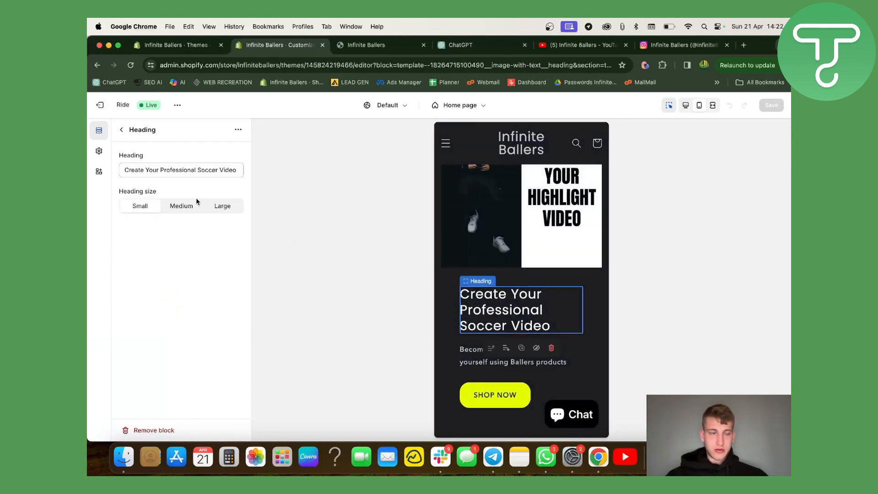
pyautogui.click(238, 130)
pyautogui.click(241, 130)
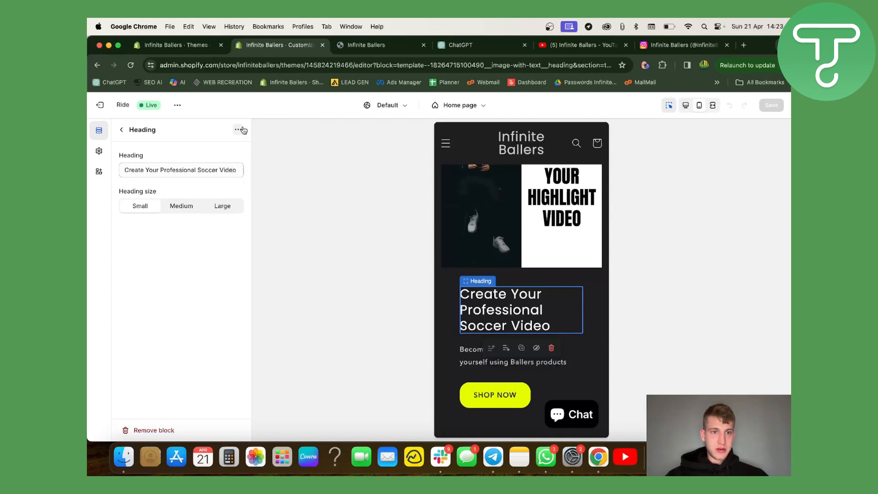
pyautogui.click(122, 130)
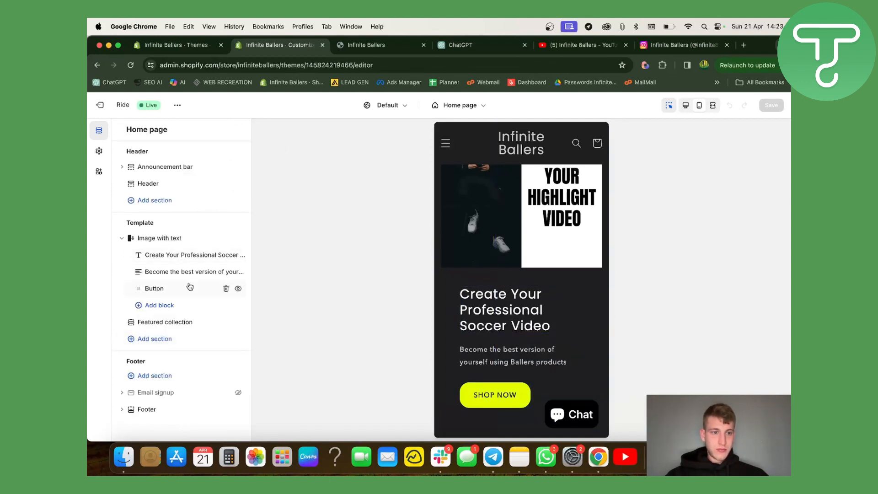
# Step: View the live Infinite Ballers storefront and look over its home page at desktop width
pyautogui.click(351, 47)
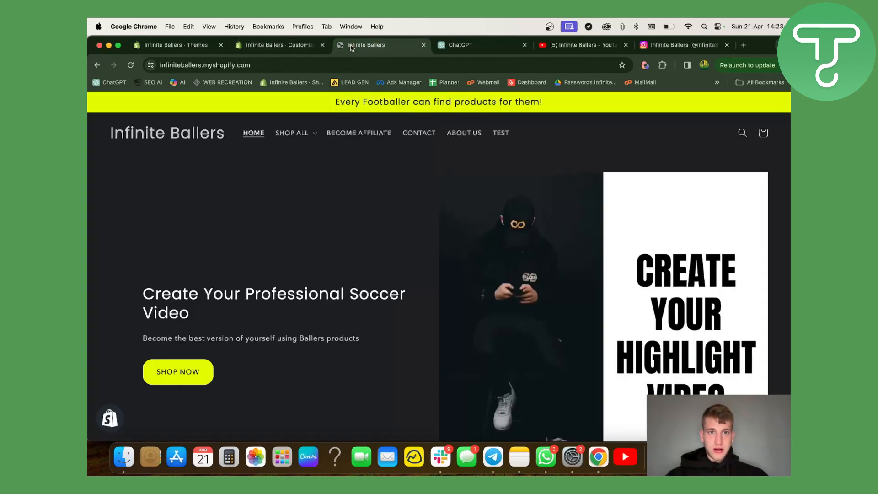
pyautogui.scroll(-3, 372, 273)
pyautogui.scroll(2, 372, 273)
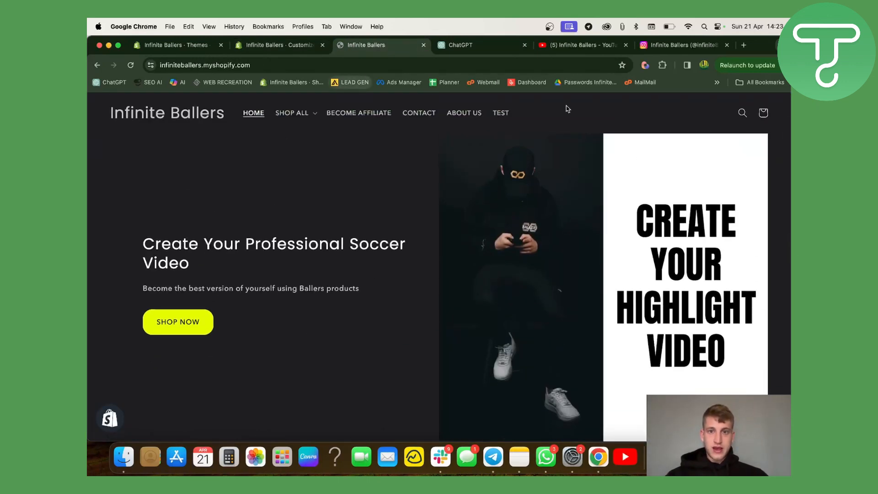
pyautogui.scroll(-5, 378, 237)
pyautogui.scroll(4, 372, 270)
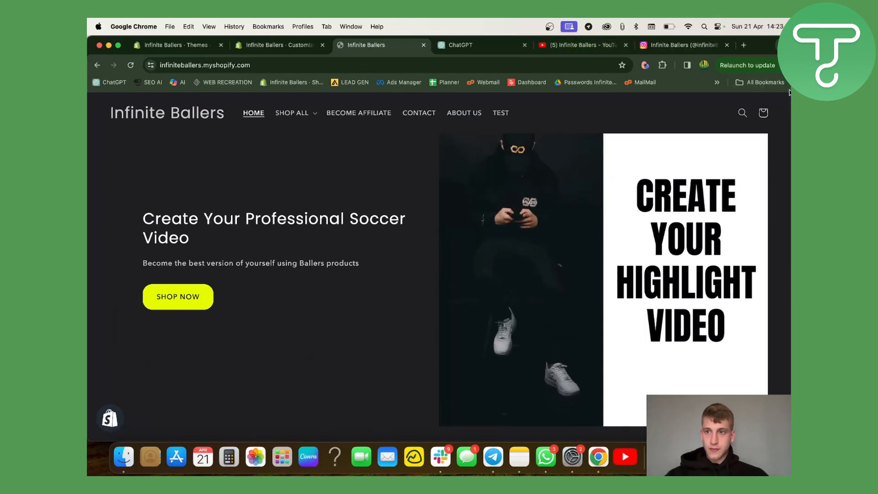
# Step: Narrow the storefront window to about phone width and inspect the "Create Your Professional Soccer Video" heading's code
pyautogui.moveTo(790, 91); pyautogui.dragTo(467, 185)
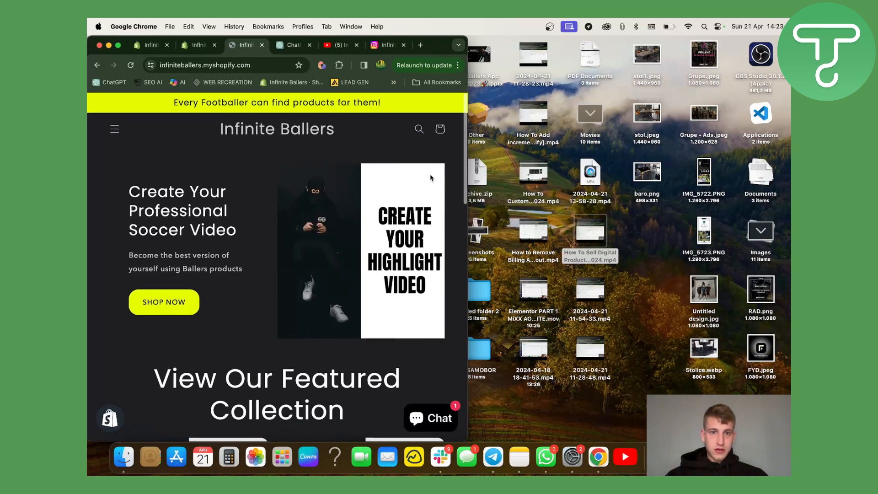
pyautogui.moveTo(468, 186); pyautogui.dragTo(351, 185)
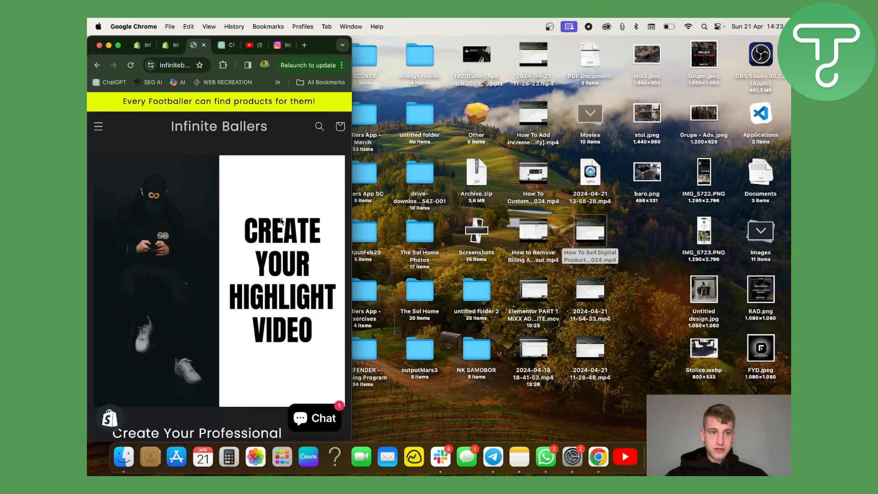
pyautogui.scroll(-5, 261, 239)
pyautogui.rightClick(199, 231)
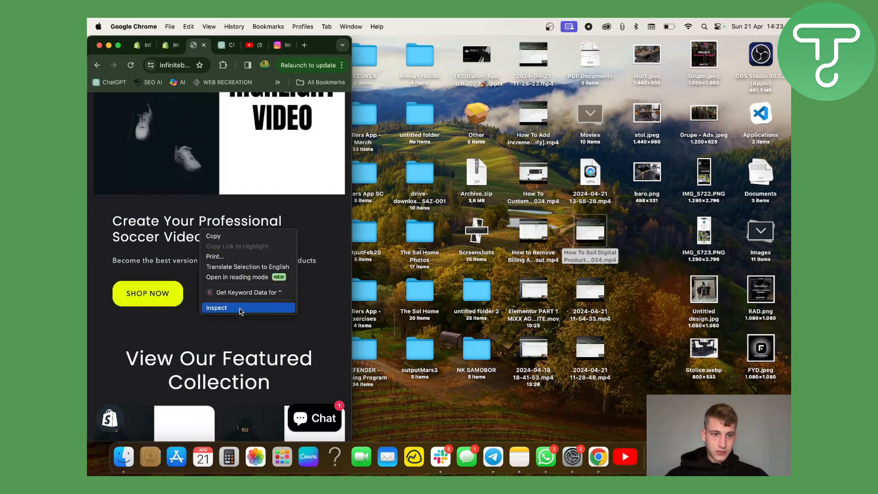
pyautogui.click(238, 309)
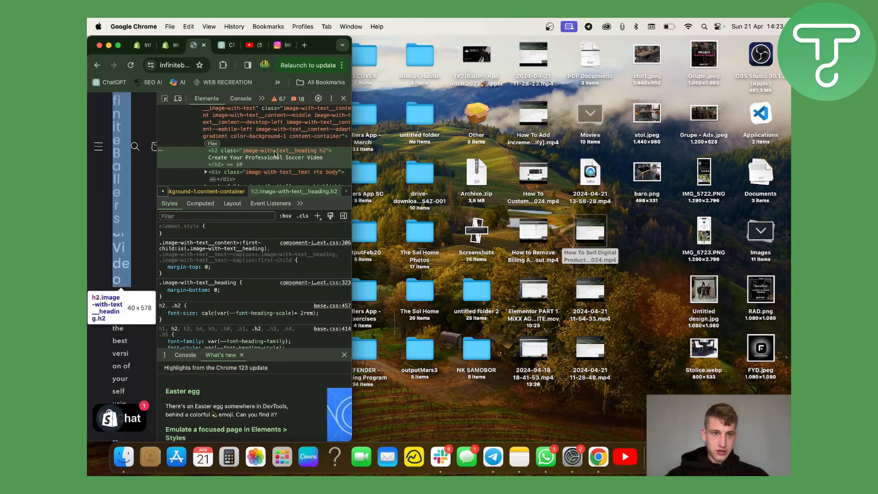
# Step: Copy the "Create Your Professional Soccer Video" h2 heading element's code and expand the browser window back to full width
pyautogui.rightClick(253, 161)
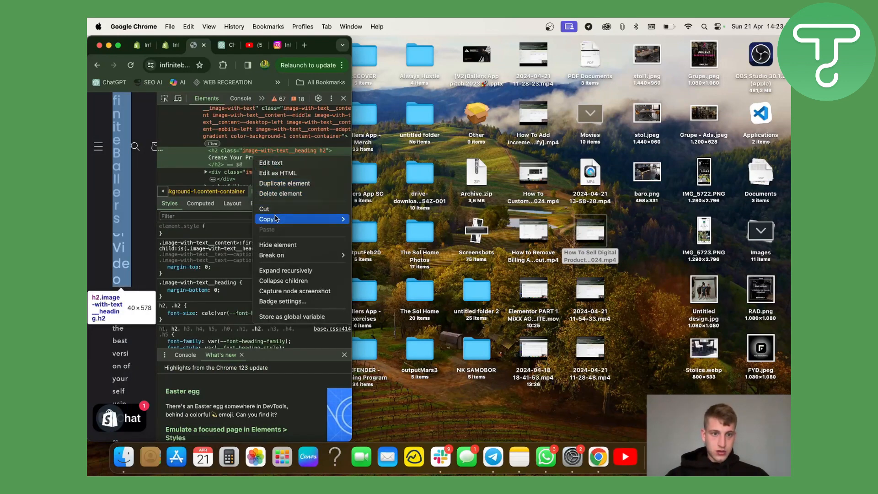
pyautogui.moveTo(338, 219)
pyautogui.click(386, 223)
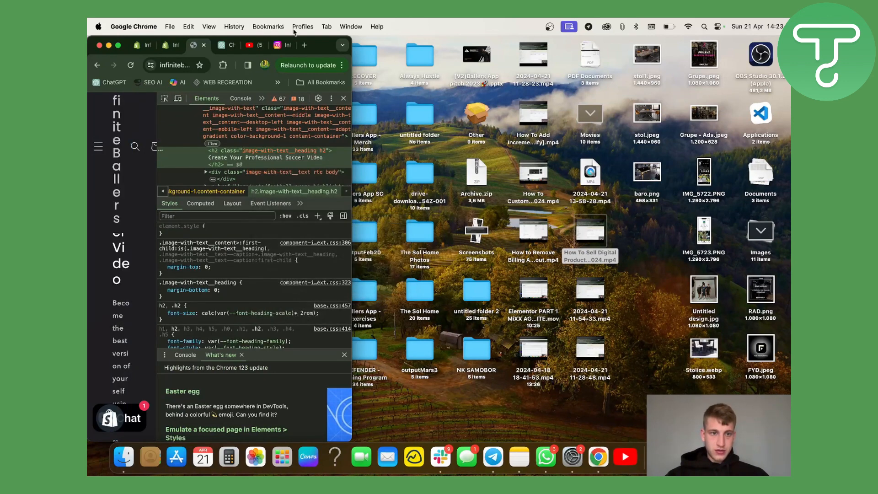
pyautogui.doubleClick(331, 46)
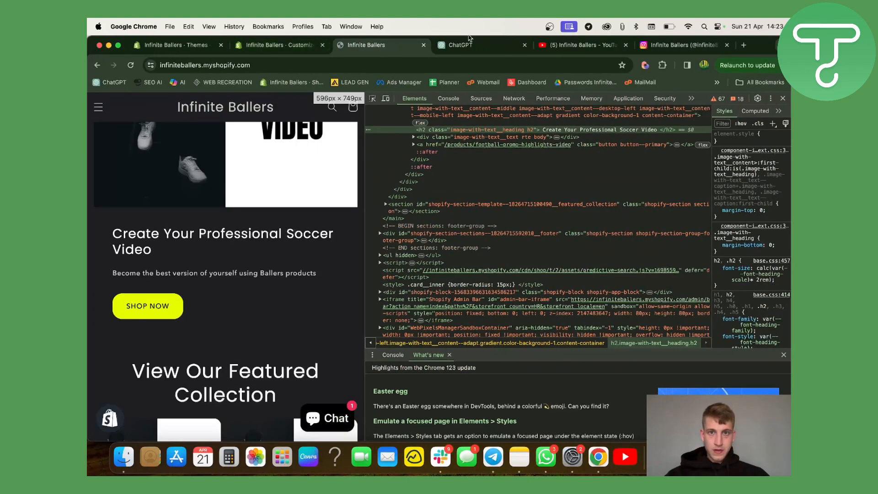
# Step: Switch to ChatGPT and draft "I want this part to have center alignment on phone version:" followed by the copied heading code
pyautogui.click(468, 47)
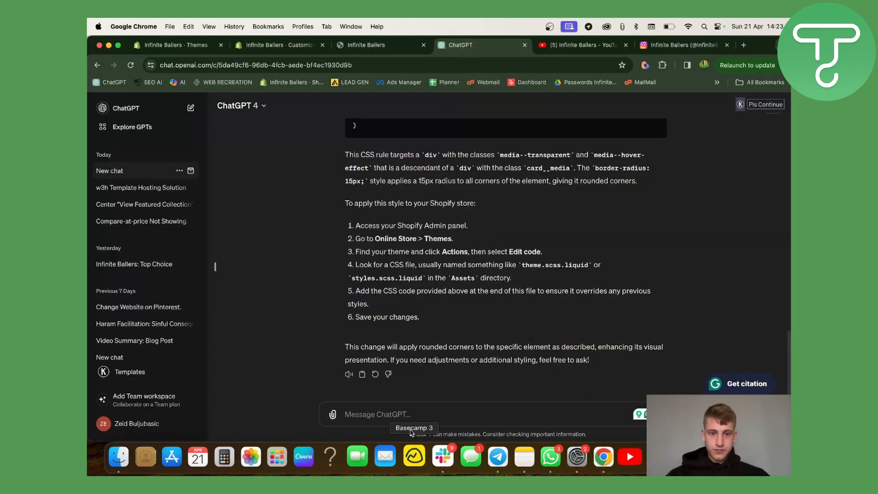
pyautogui.click(411, 414)
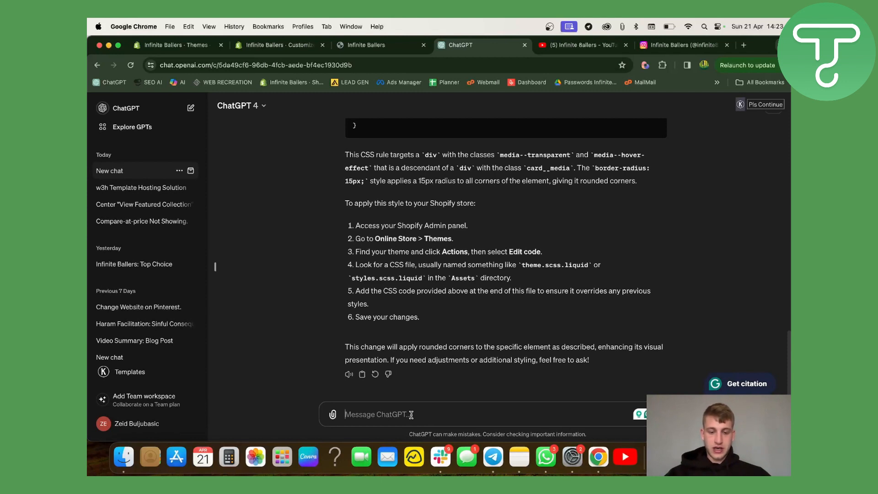
pyautogui.write('I wna')
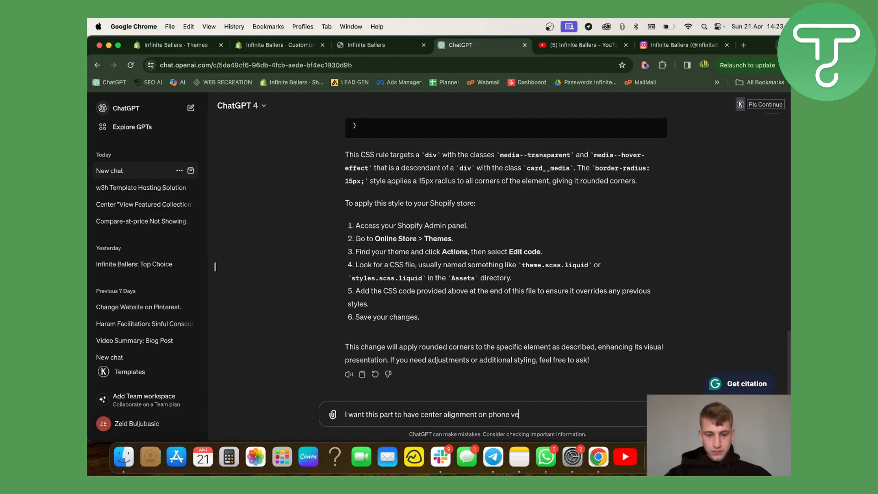
pyautogui.write(':')
pyautogui.hotkey('shift', 'Return')
pyautogui.hotkey('shift', 'Return')
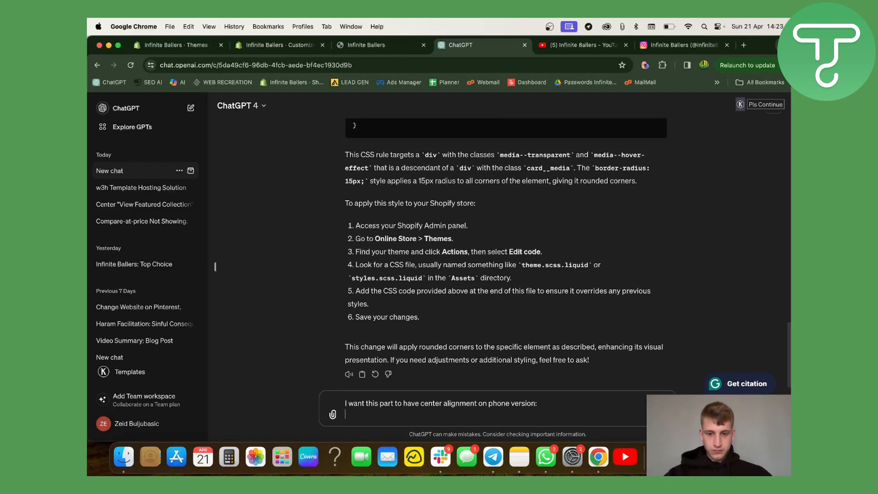
pyautogui.press('super+v')
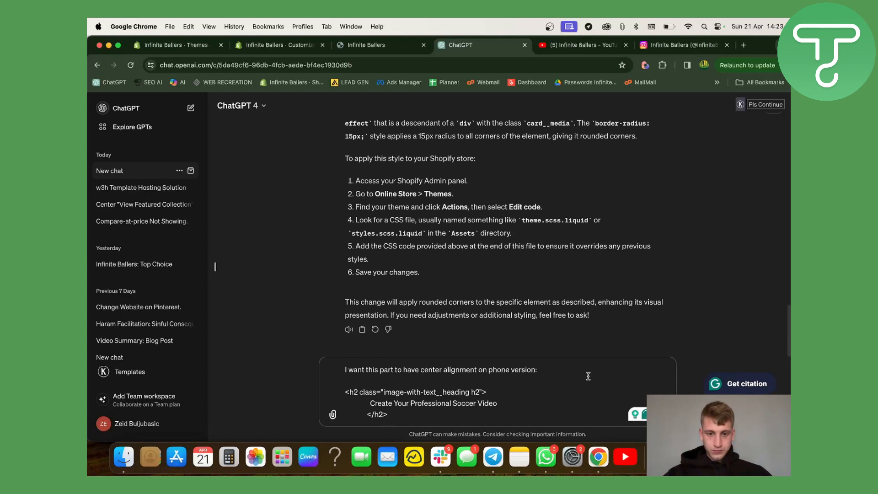
# Step: Extend the request's first sentence to "on the phone version, but I want to keep left alignment on my PC version."
pyautogui.moveTo(517, 374)
pyautogui.click(523, 318)
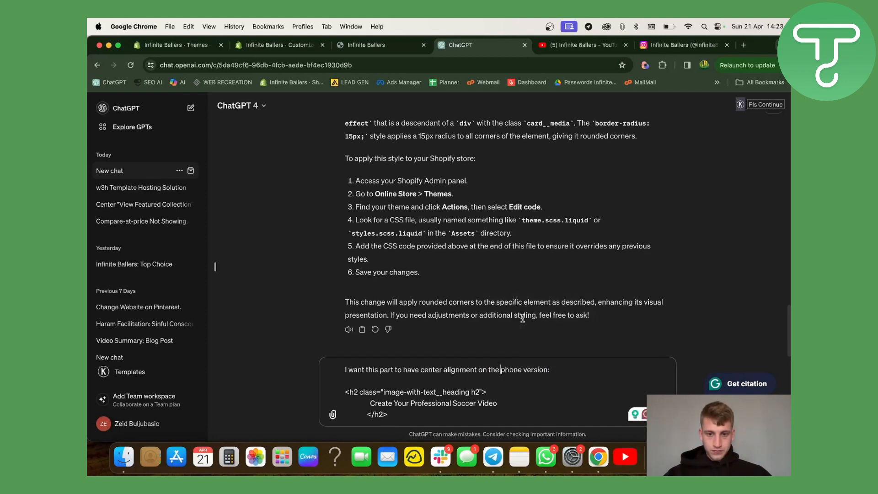
pyautogui.press('BackSpace')
pyautogui.write(', but I want')
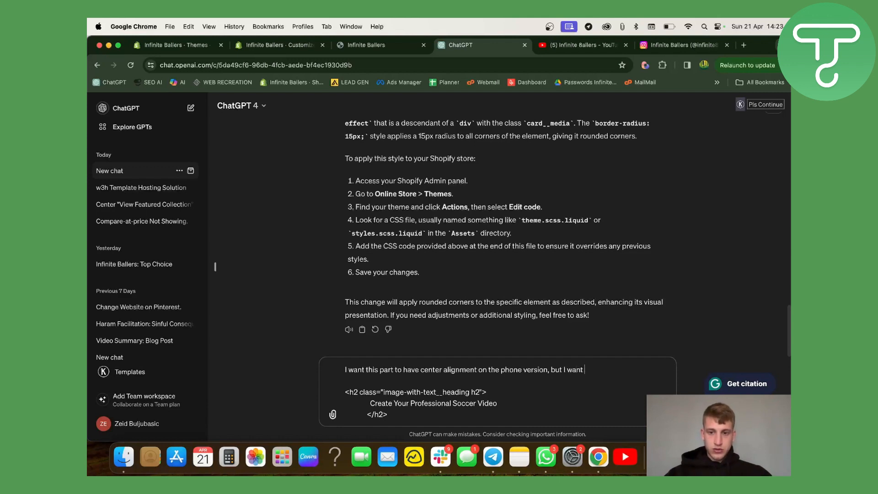
pyautogui.write(' to keep left aligne')
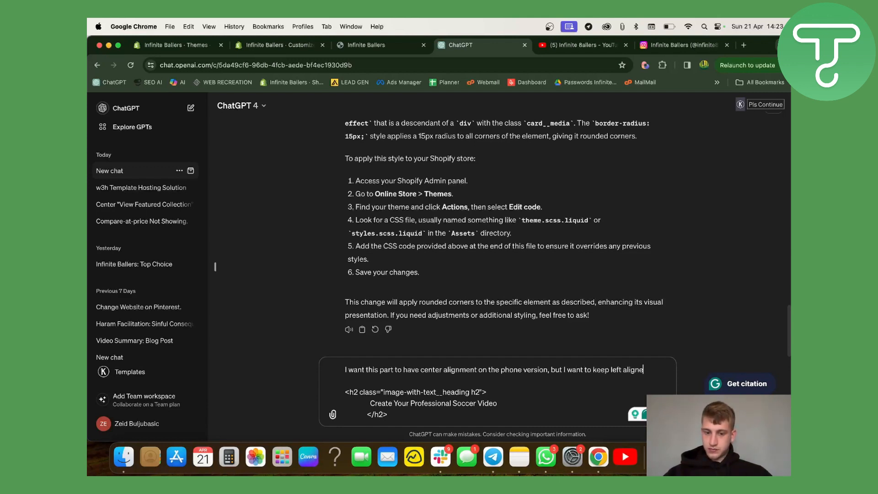
pyautogui.press('BackSpace')
pyautogui.write('ment on my PC ver')
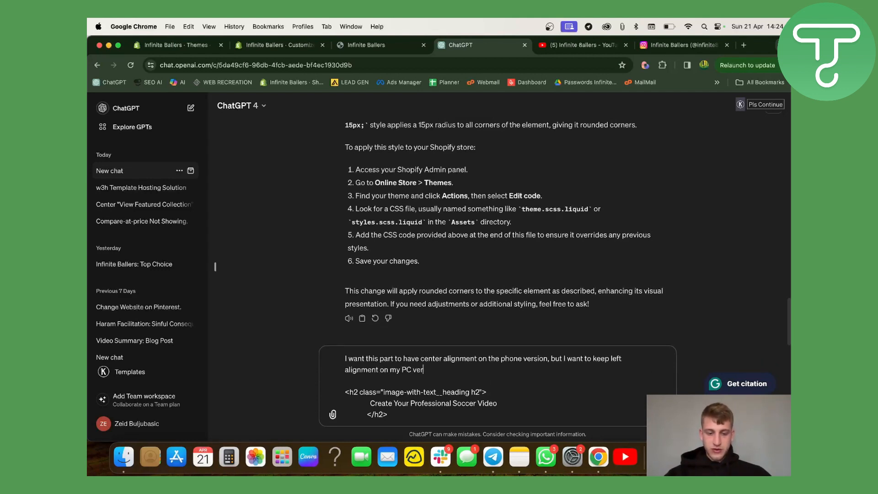
# Step: Add "Please generate me the code" as a separate line above the heading code and send the message
pyautogui.hotkey('shift', 'Return')
pyautogui.hotkey('shift', 'Return')
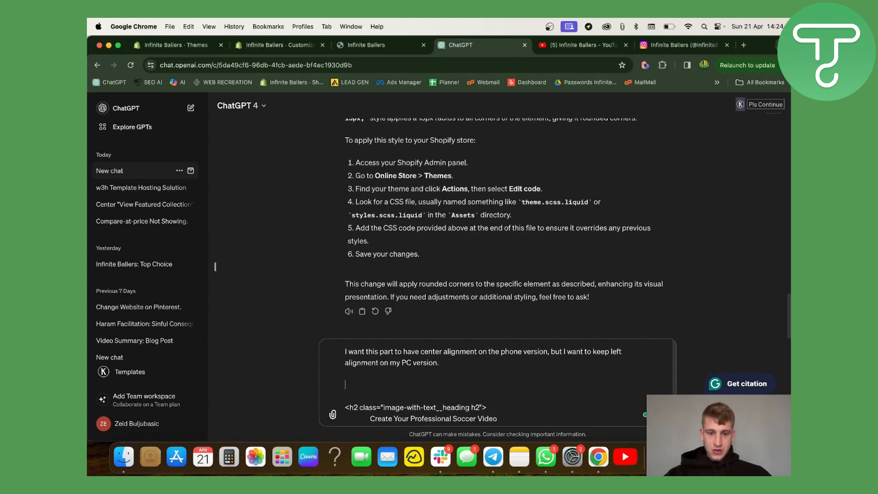
pyautogui.write('Please generate')
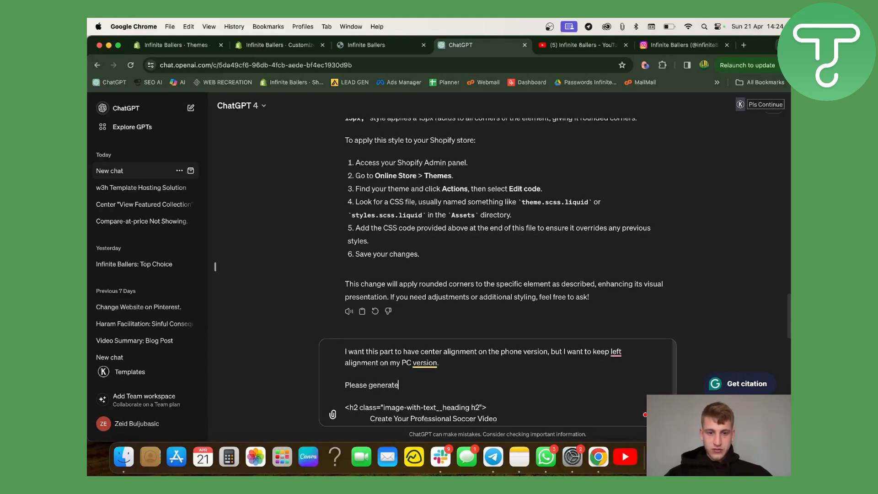
pyautogui.write(' me the code')
pyautogui.press('Return')
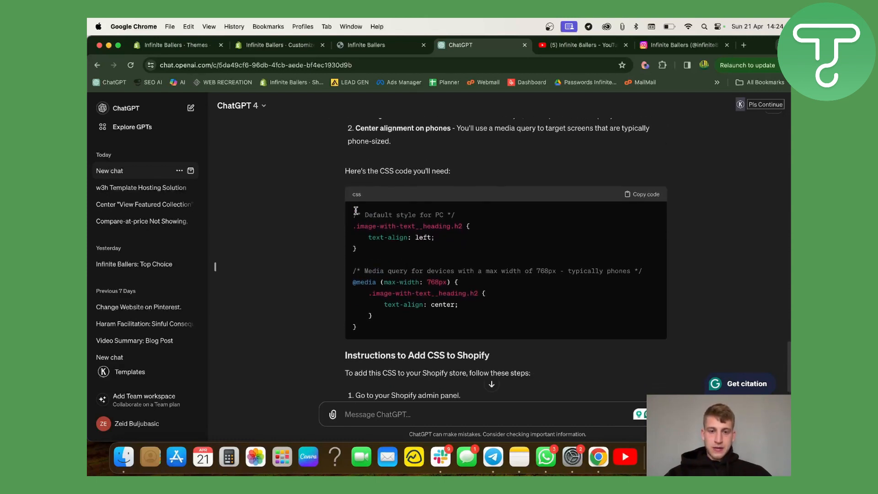
# Step: Read through the generated CSS, checking the default PC rule and the media query comment for phones
pyautogui.moveTo(351, 214); pyautogui.dragTo(509, 230)
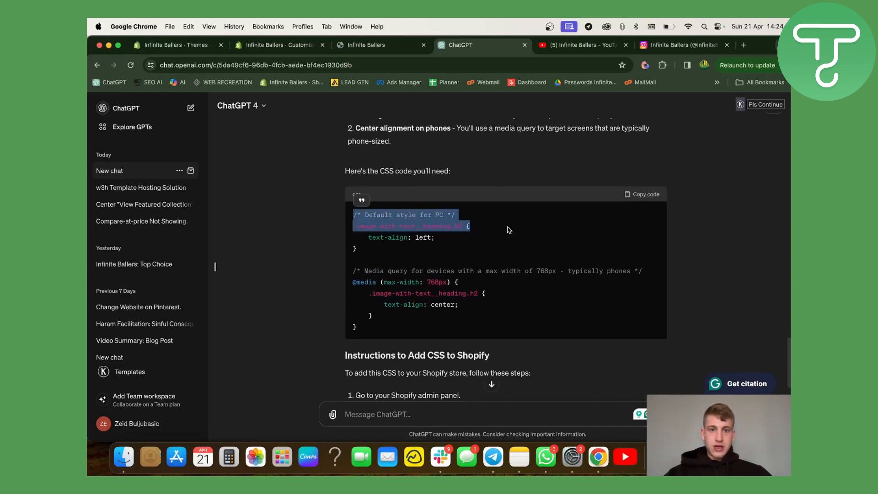
pyautogui.tripleClick(392, 213)
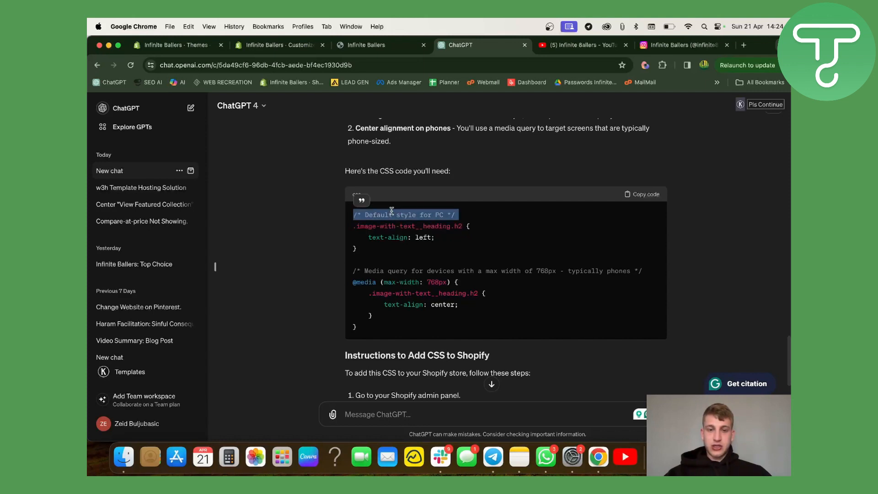
pyautogui.moveTo(436, 238); pyautogui.dragTo(354, 226)
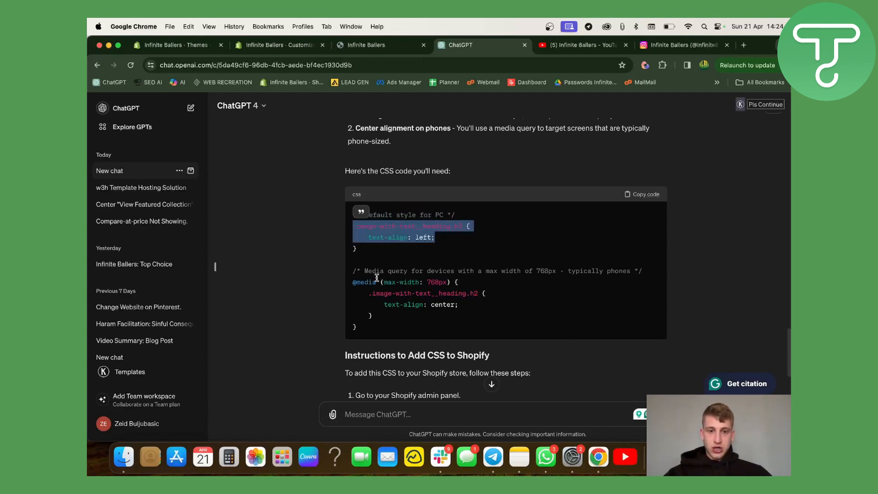
pyautogui.click(440, 218)
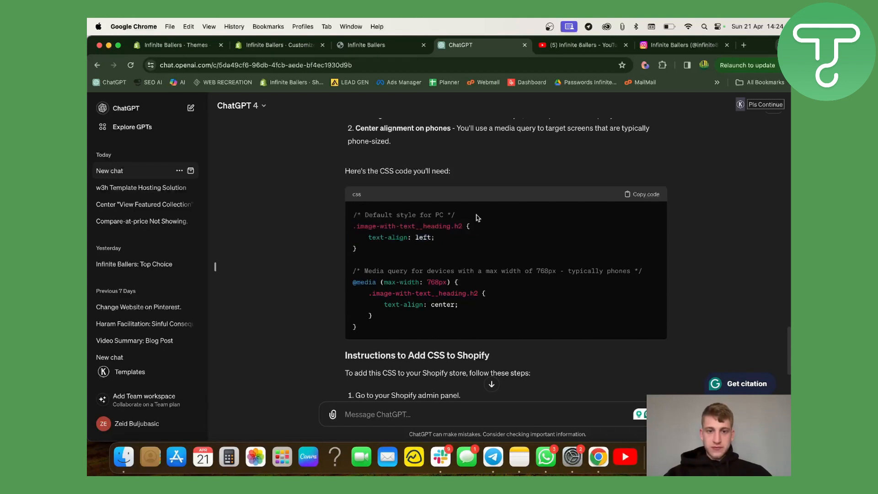
pyautogui.moveTo(477, 218); pyautogui.dragTo(353, 215)
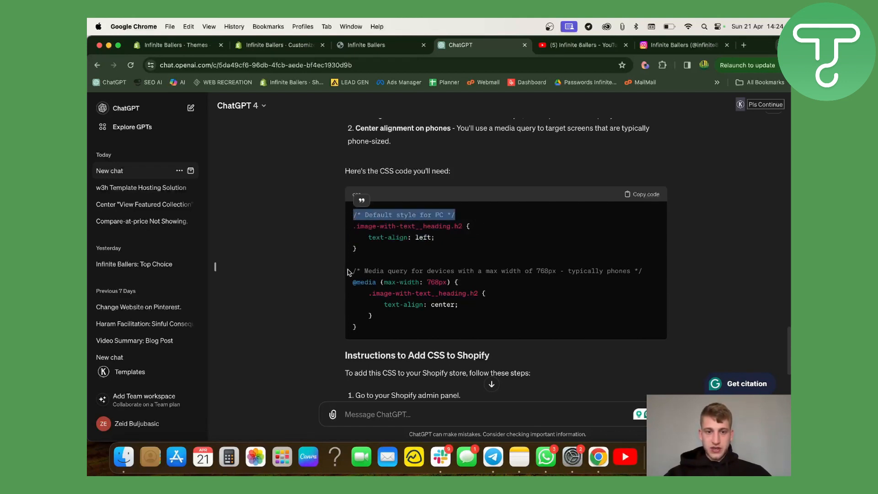
pyautogui.moveTo(350, 272); pyautogui.dragTo(622, 280)
pyautogui.click(576, 273)
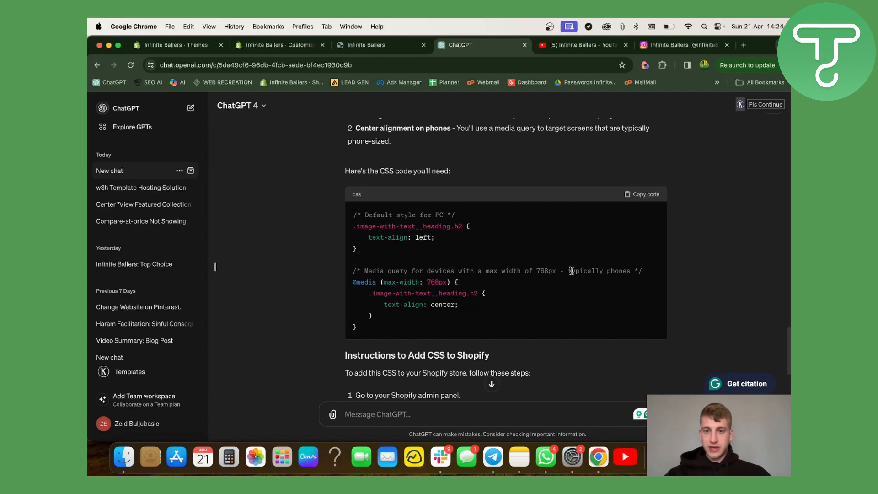
pyautogui.moveTo(644, 271); pyautogui.dragTo(559, 271)
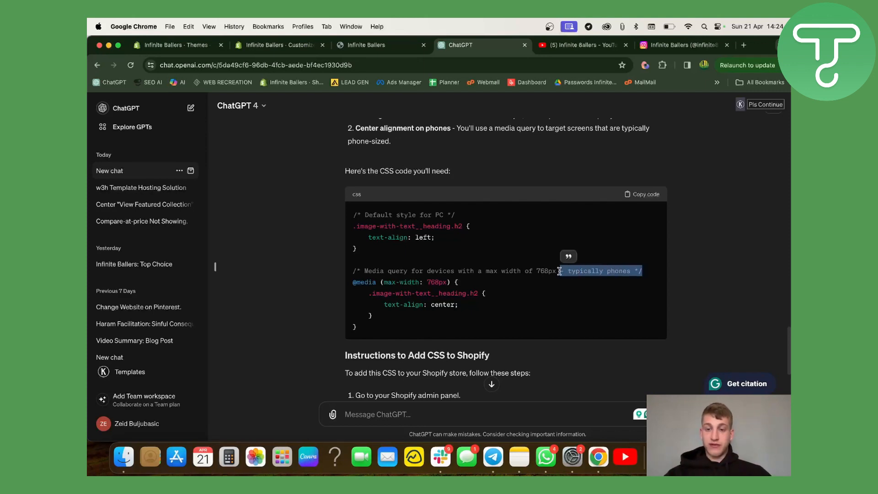
pyautogui.click(559, 271)
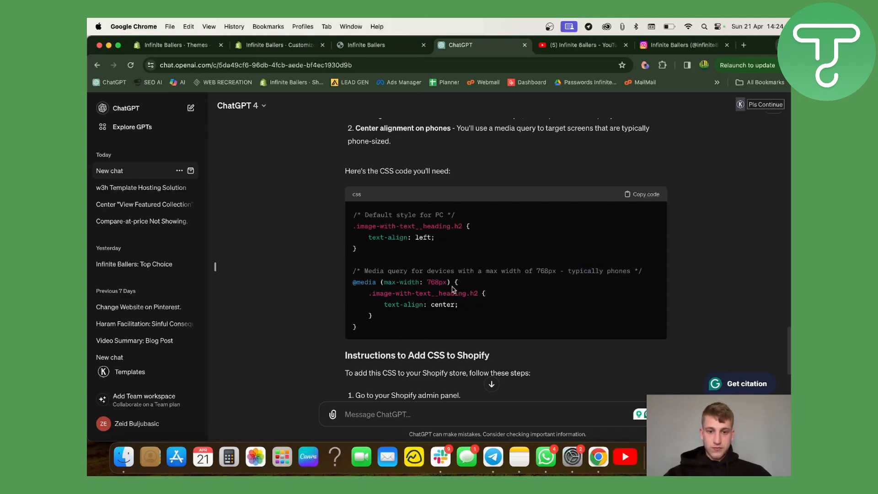
# Step: Copy the generated CSS code and return to the Shopify theme editor's mobile home page preview
pyautogui.click(643, 196)
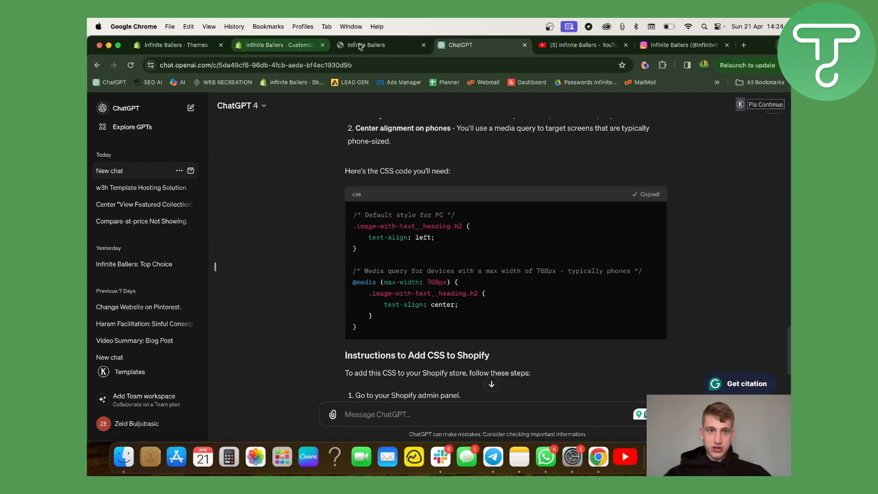
pyautogui.click(361, 45)
pyautogui.click(293, 45)
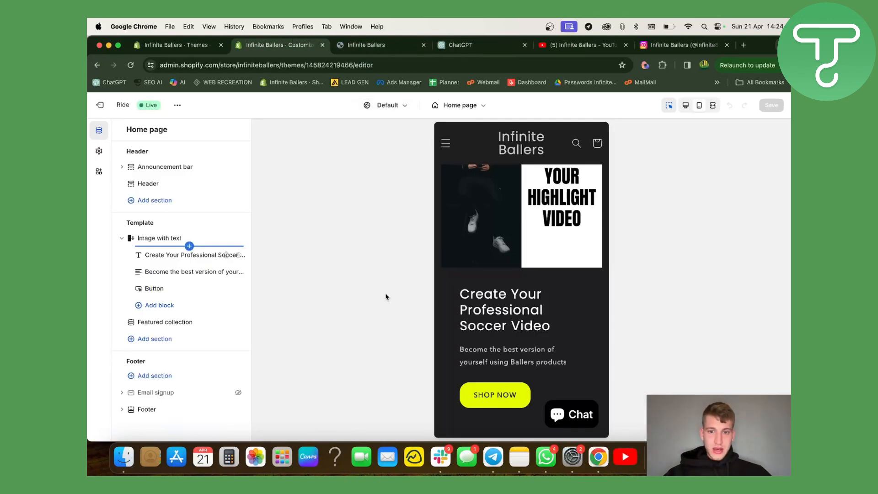
pyautogui.scroll(-2, 523, 340)
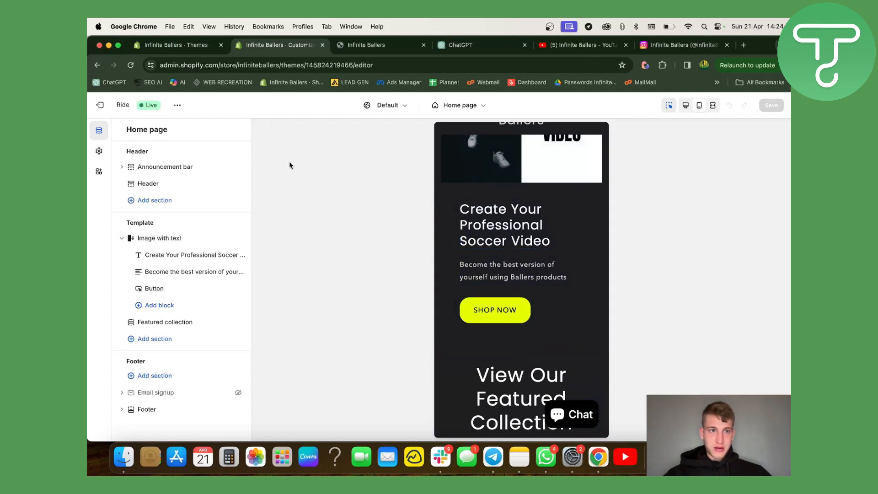
# Step: Paste the copied heading alignment code below the .card__inner rule in the theme settings' Custom CSS
pyautogui.click(99, 151)
pyautogui.scroll(-5, 172, 354)
pyautogui.scroll(-2, 172, 354)
pyautogui.click(169, 405)
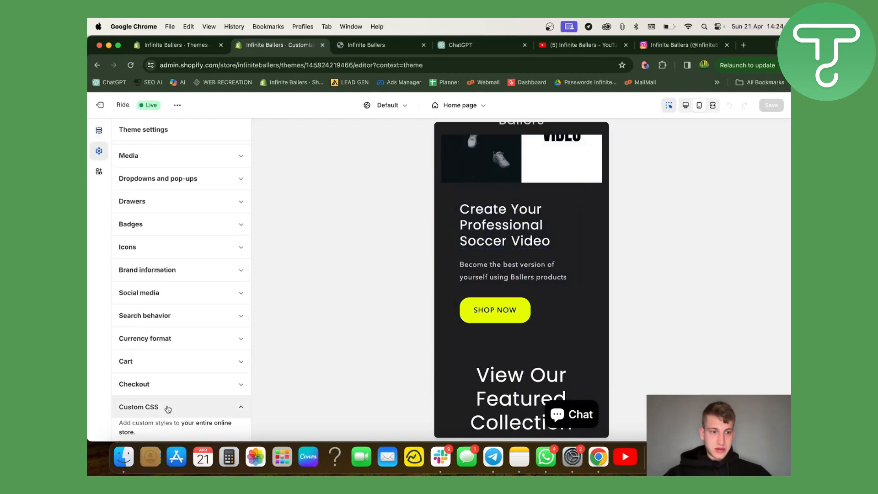
pyautogui.scroll(-2, 173, 379)
pyautogui.click(180, 395)
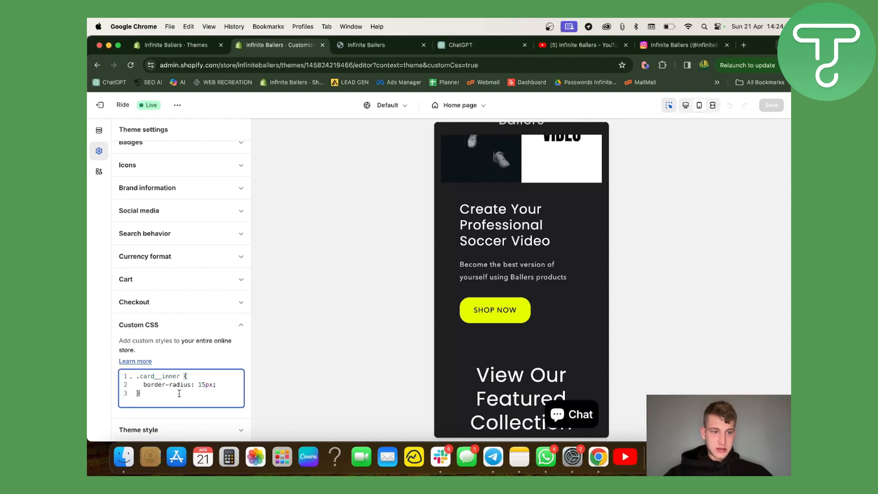
pyautogui.press('cmd+v')
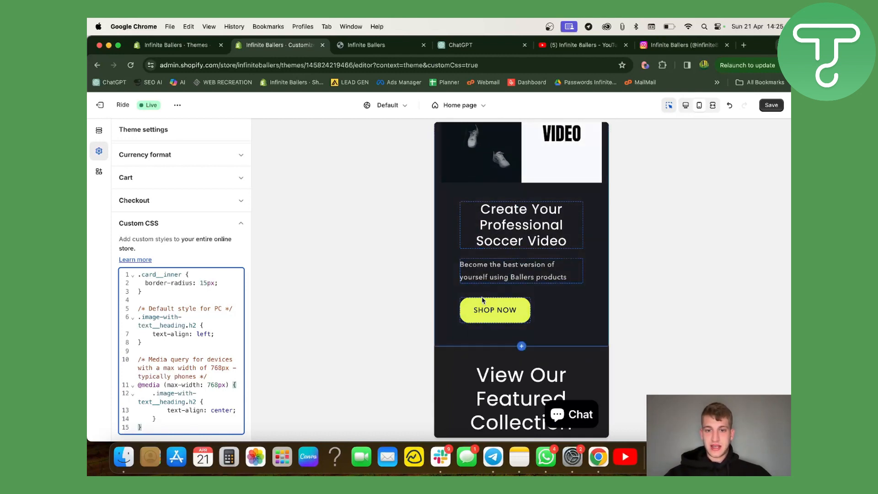
# Step: Look over the mobile home page preview, checking the Image with text heading's alignment and the featured collection
pyautogui.scroll(-10, 493, 310)
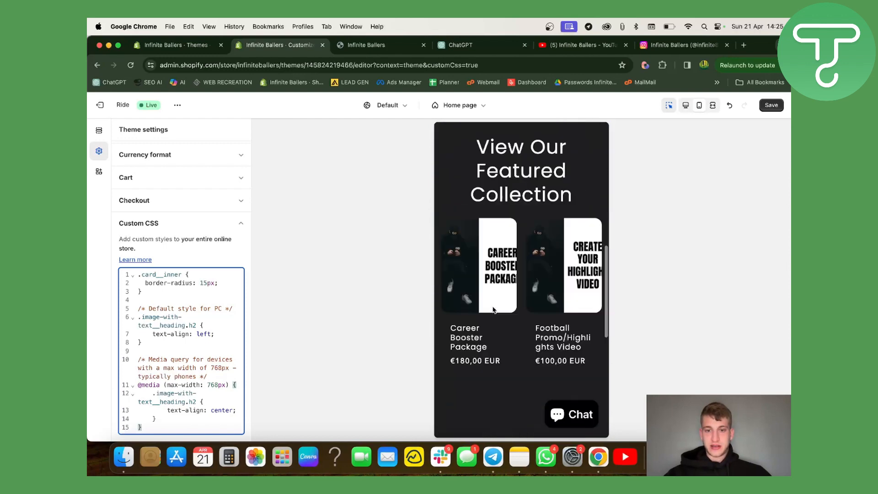
pyautogui.scroll(10, 493, 310)
pyautogui.scroll(-2, 512, 283)
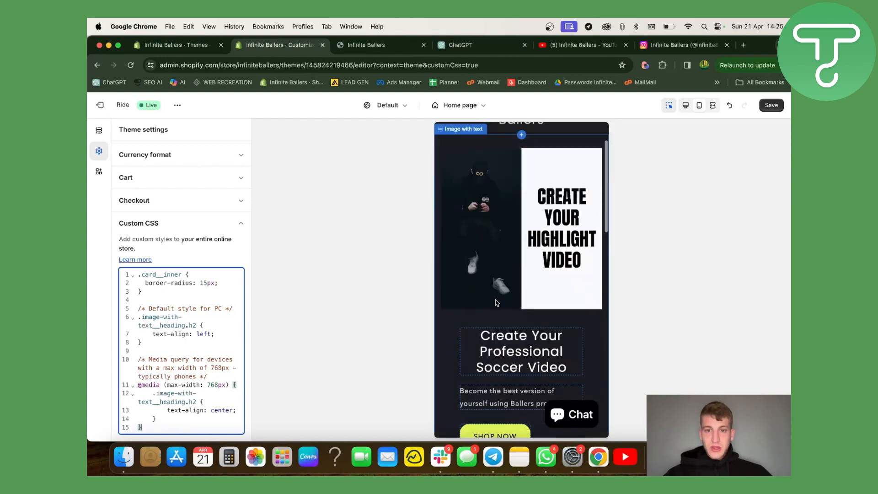
pyautogui.scroll(-2, 519, 275)
pyautogui.scroll(3, 520, 275)
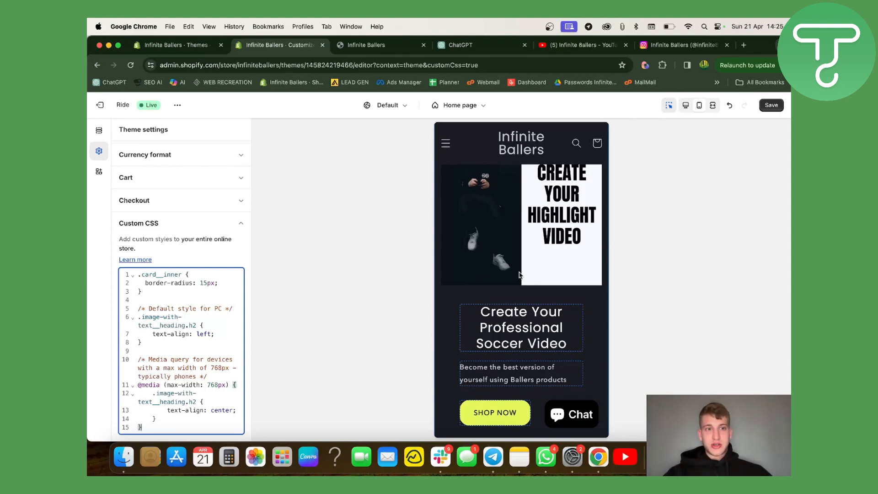
pyautogui.scroll(2, 540, 230)
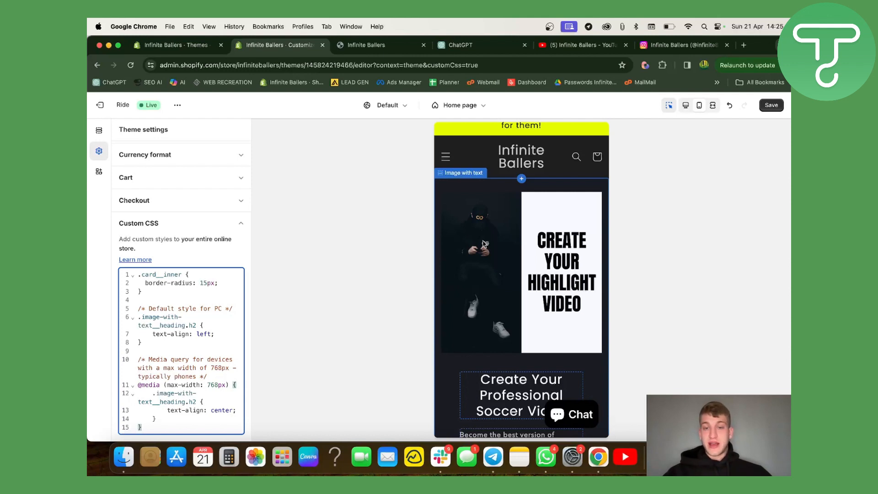
pyautogui.scroll(1, 551, 229)
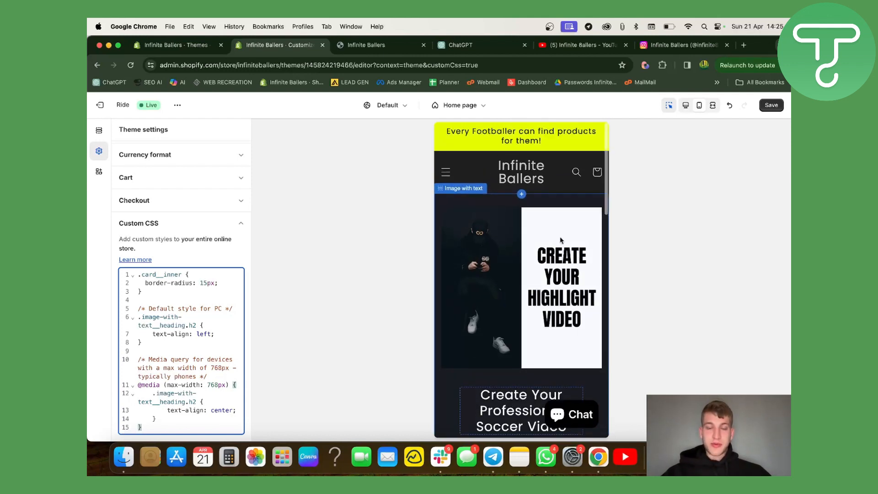